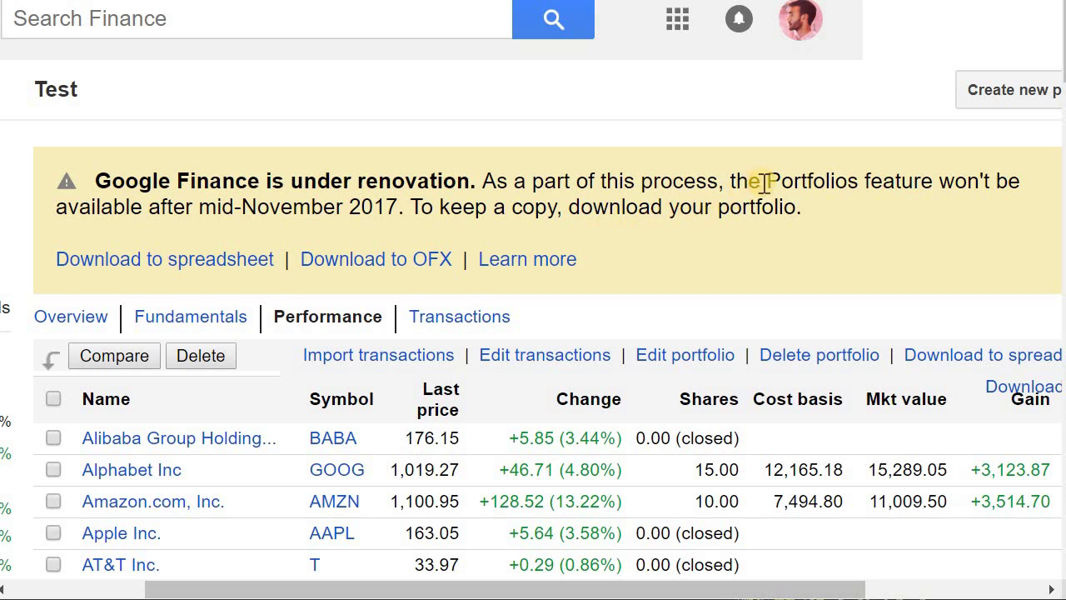
- Review the Test portfolio's Overview, Fundamentals and Performance views and the notice about the Portfolios feature
drag(759, 185, 942, 178)
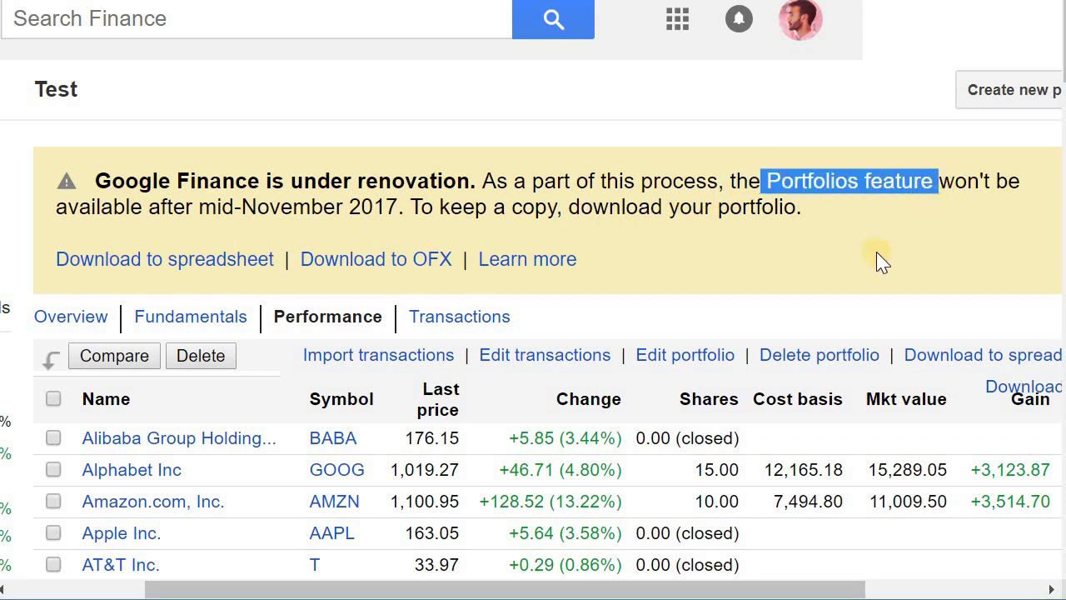
scroll(796, 288, down, 3)
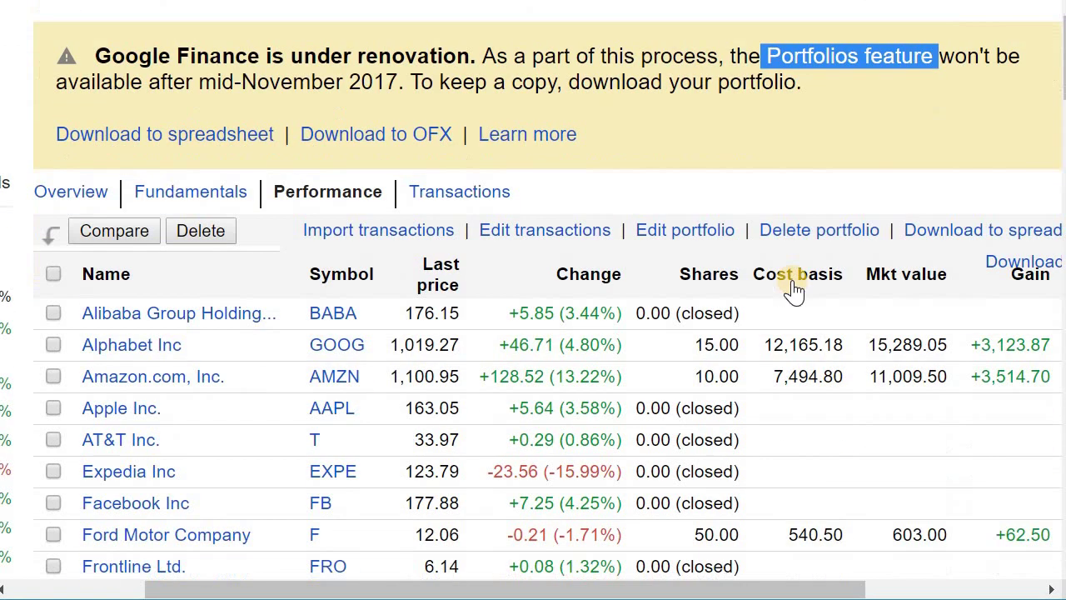
click(92, 200)
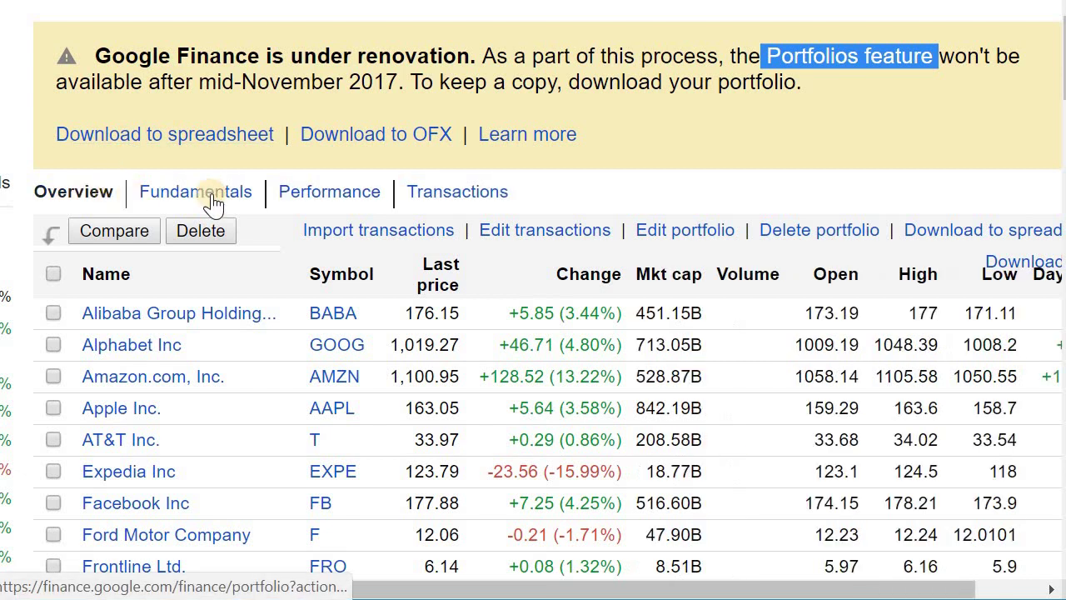
click(215, 194)
click(321, 196)
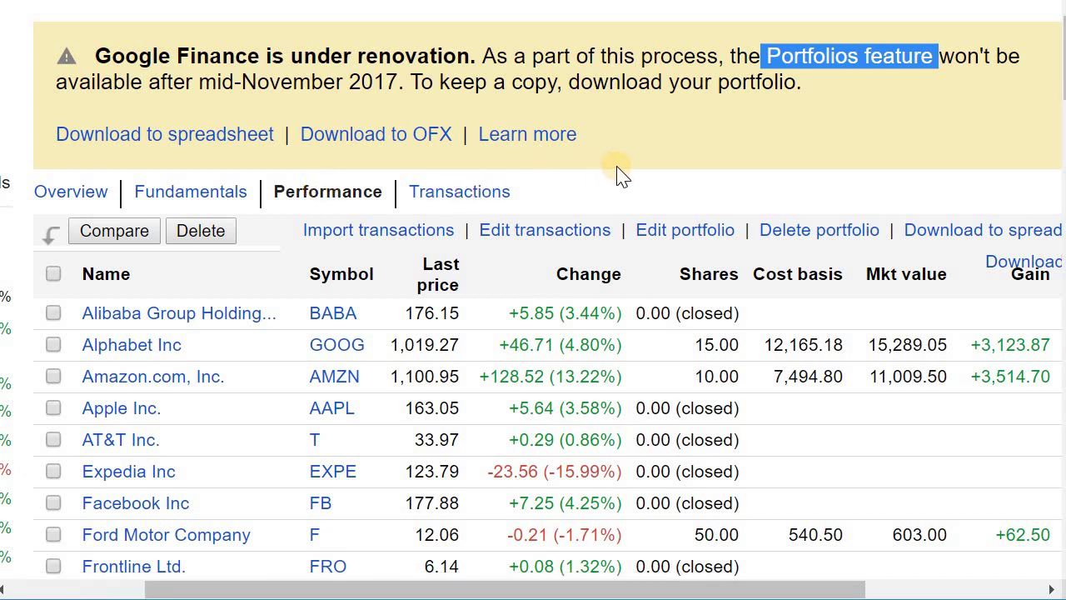
click(659, 93)
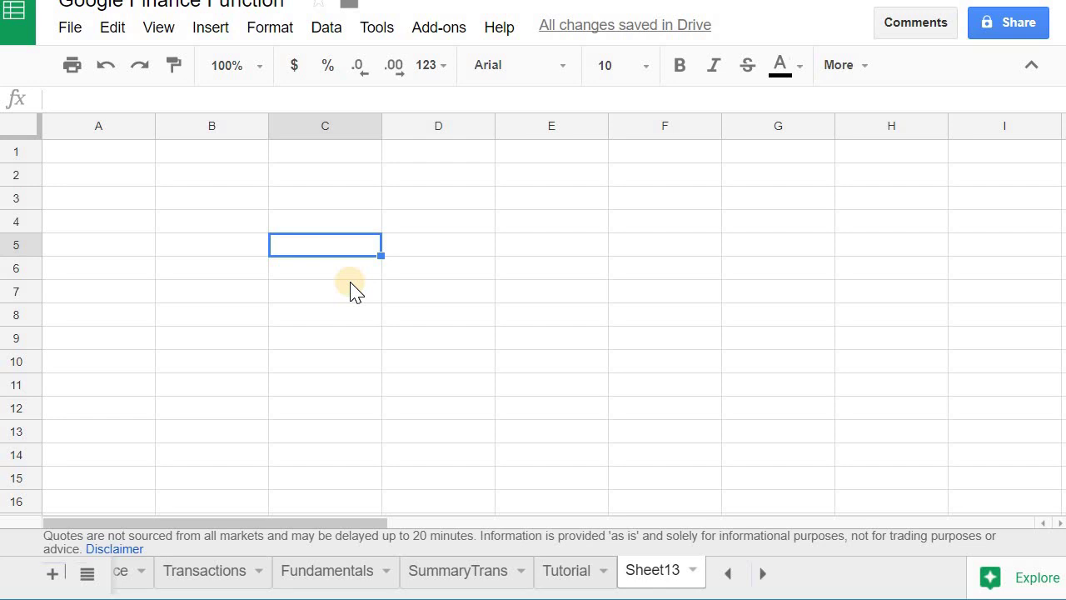
- Switch to Google Sheets and enter =GOOGLEFINANCE("has") in cell C5 of Sheet13
text(=)
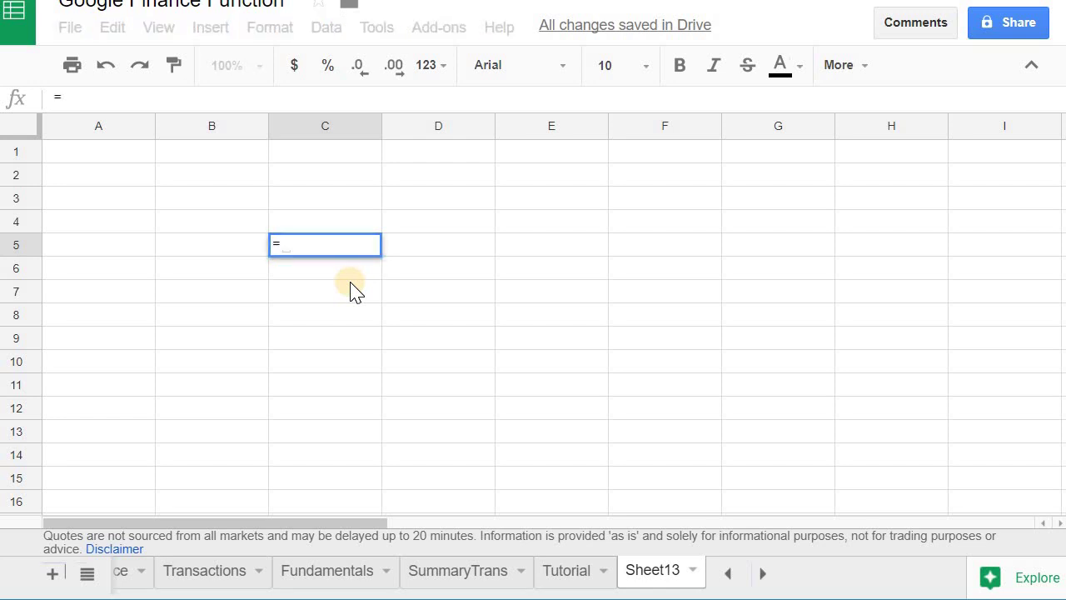
text(goo)
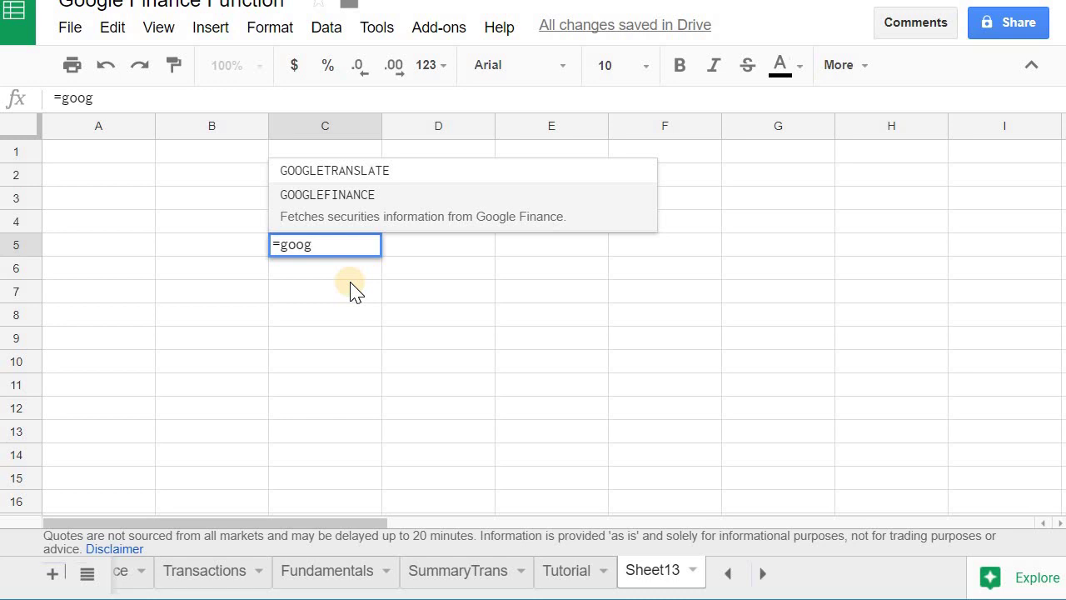
text(g)
key(Tab)
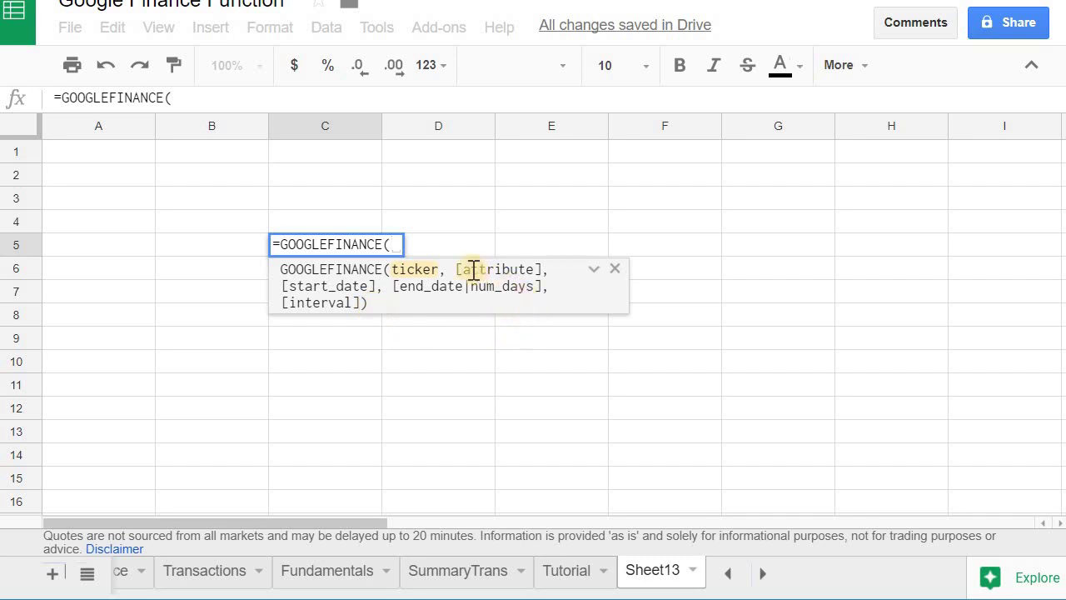
click(593, 271)
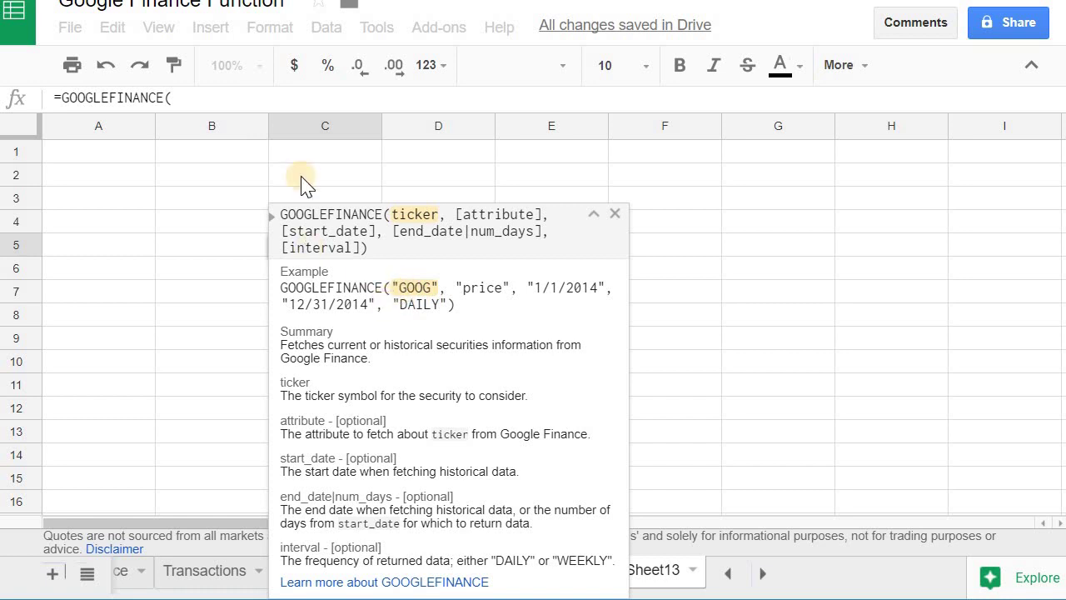
click(239, 97)
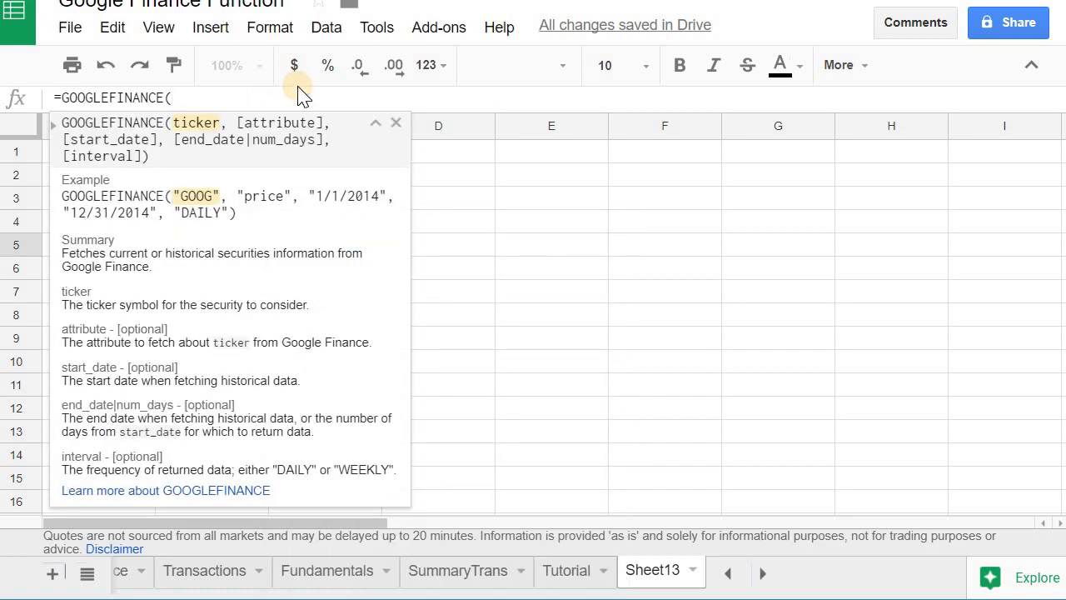
text("has)
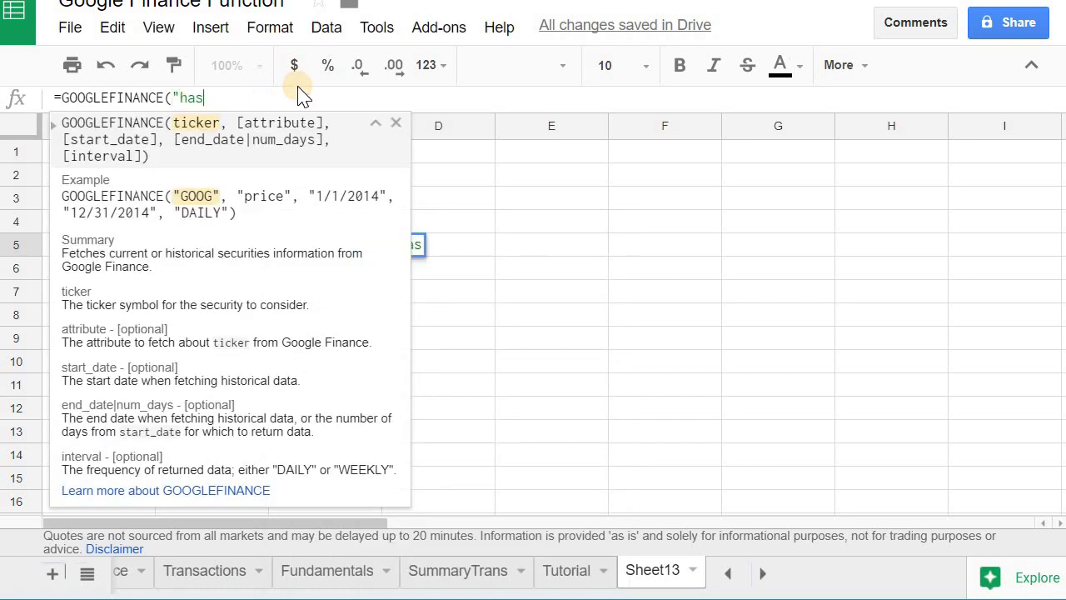
text("))
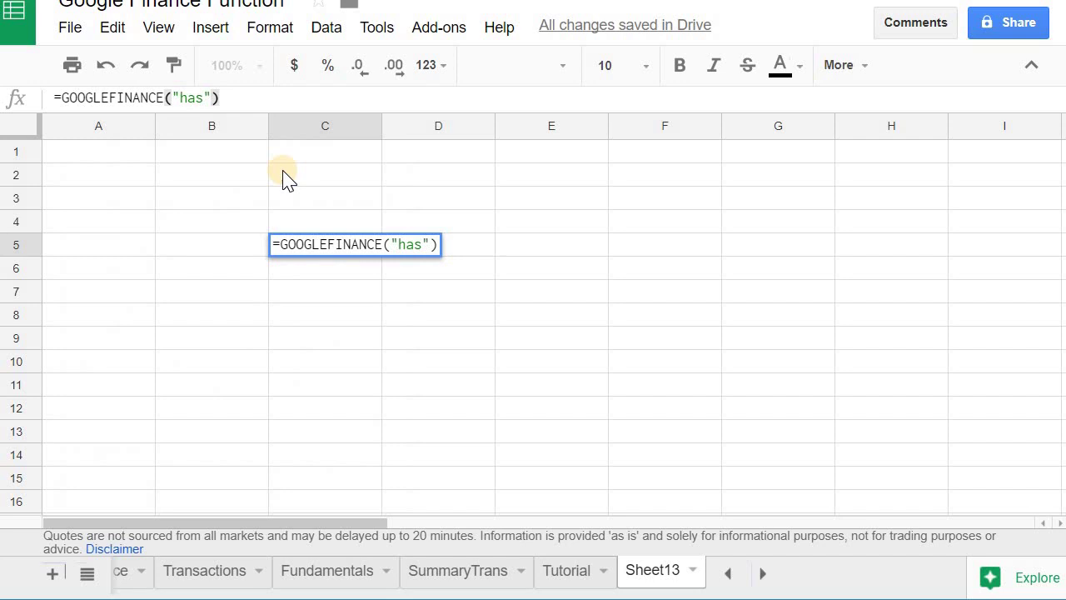
key(Return)
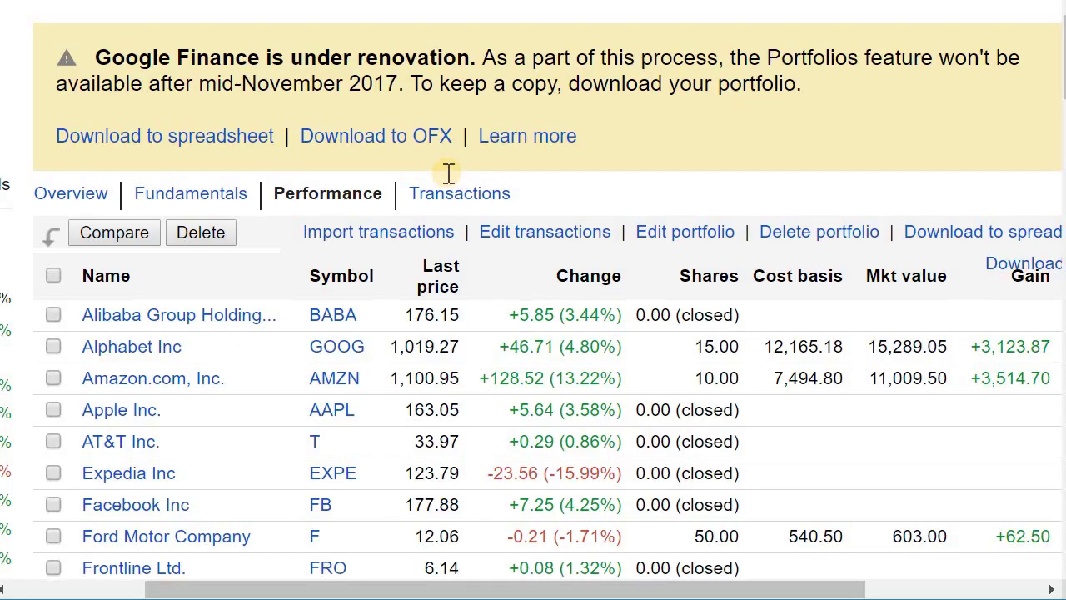
- Switch to Google Finance, look up the ticker "has" and check Hasbro's share price
scroll(450, 100, up, 2)
text(has)
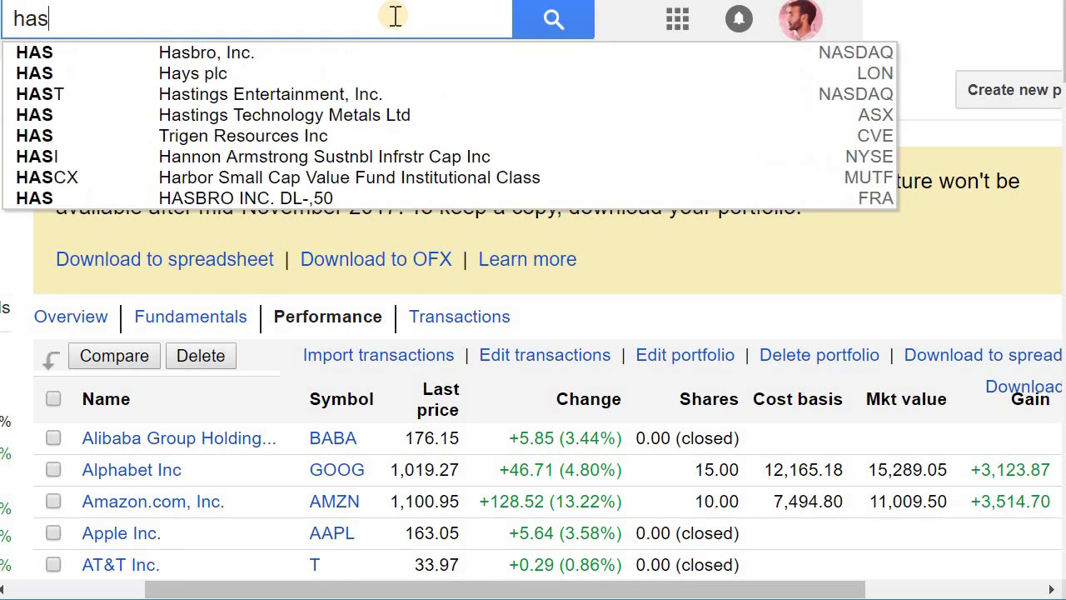
key(Return)
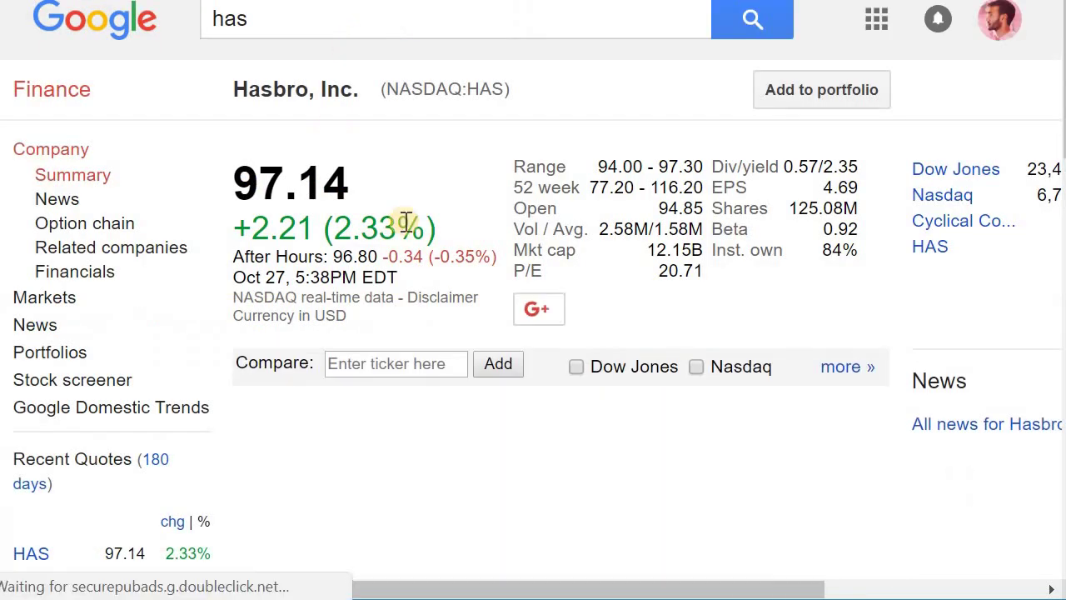
drag(231, 172, 351, 170)
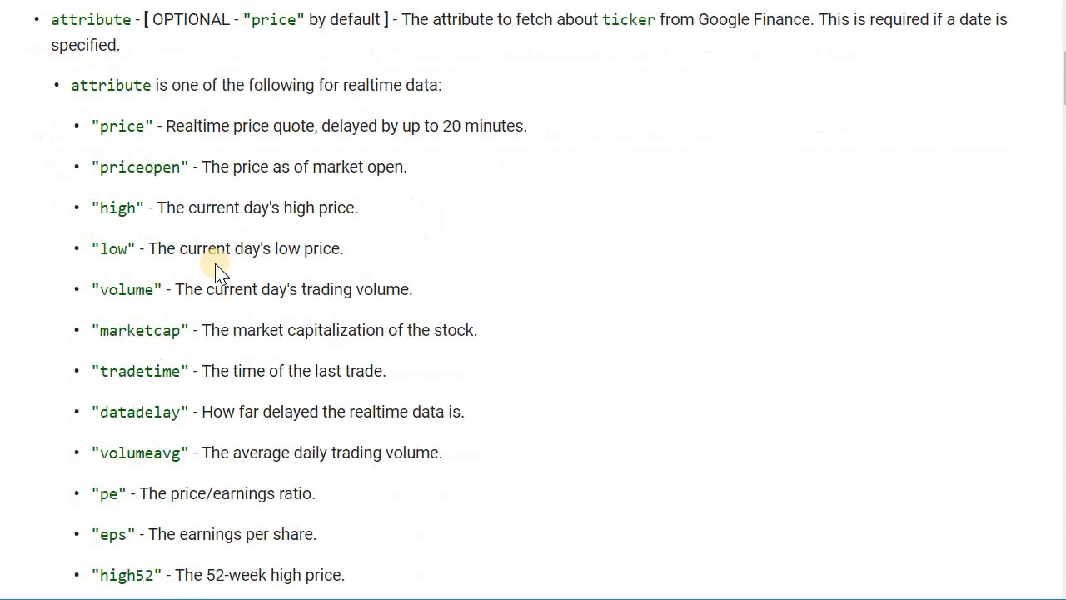
- Examine the GOOGLEFINANCE documentation's attribute lists for realtime, historical and mutual fund data, including "incomedividend"
scroll(149, 242, down, 9)
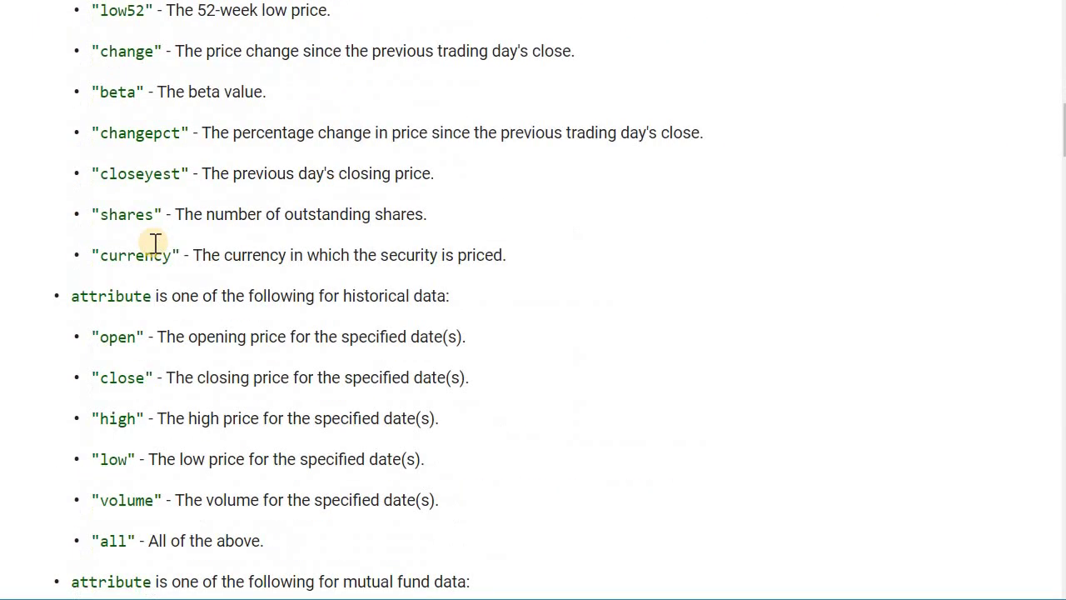
scroll(237, 268, up, 3)
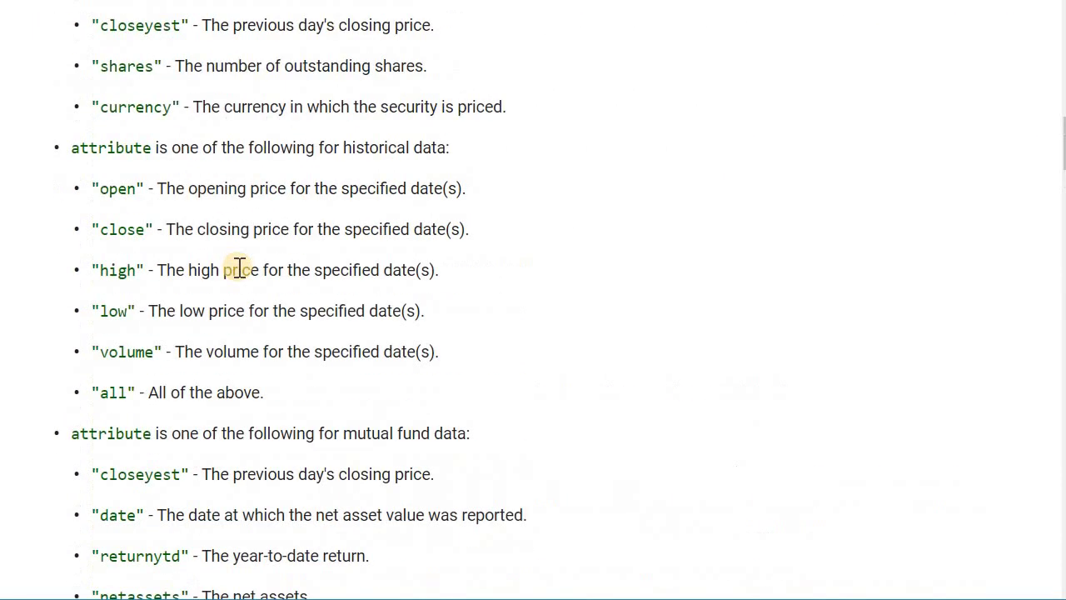
drag(72, 152, 464, 162)
drag(100, 192, 453, 388)
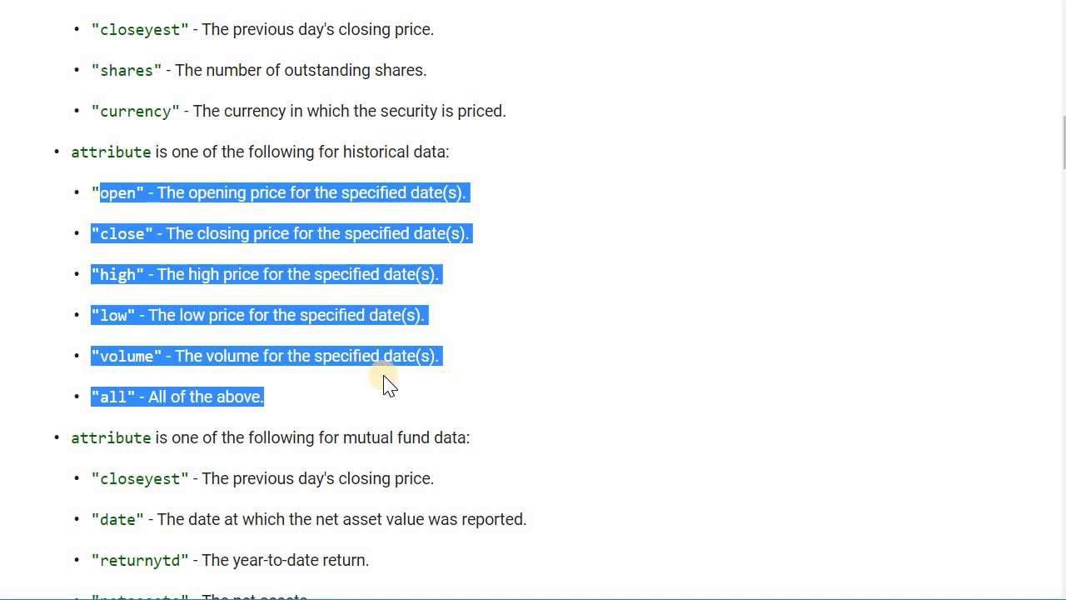
drag(95, 193, 461, 195)
scroll(255, 214, down, 3)
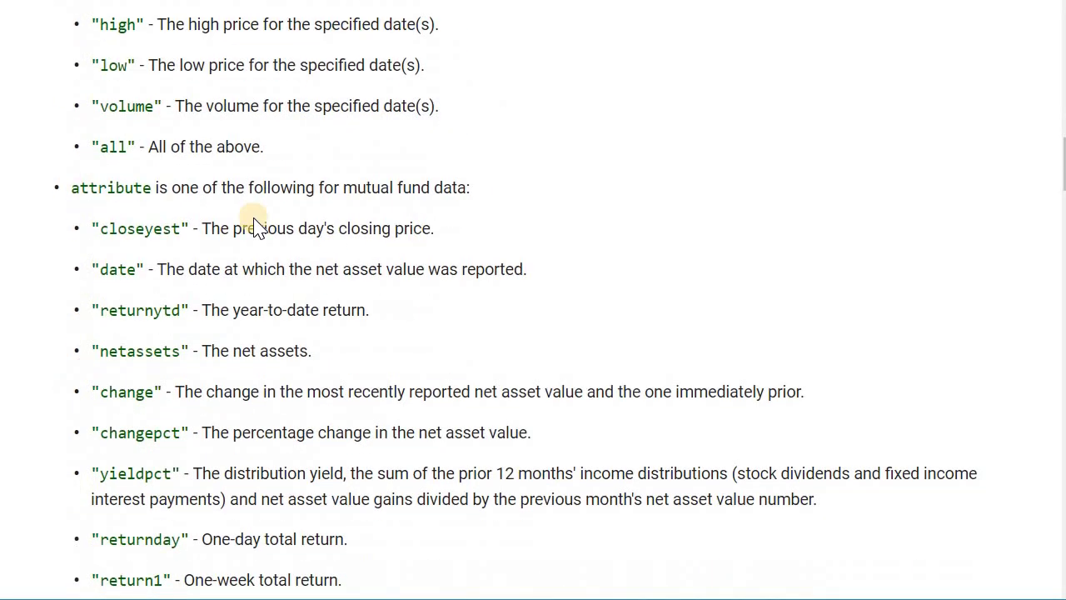
drag(84, 191, 483, 183)
scroll(288, 275, down, 6)
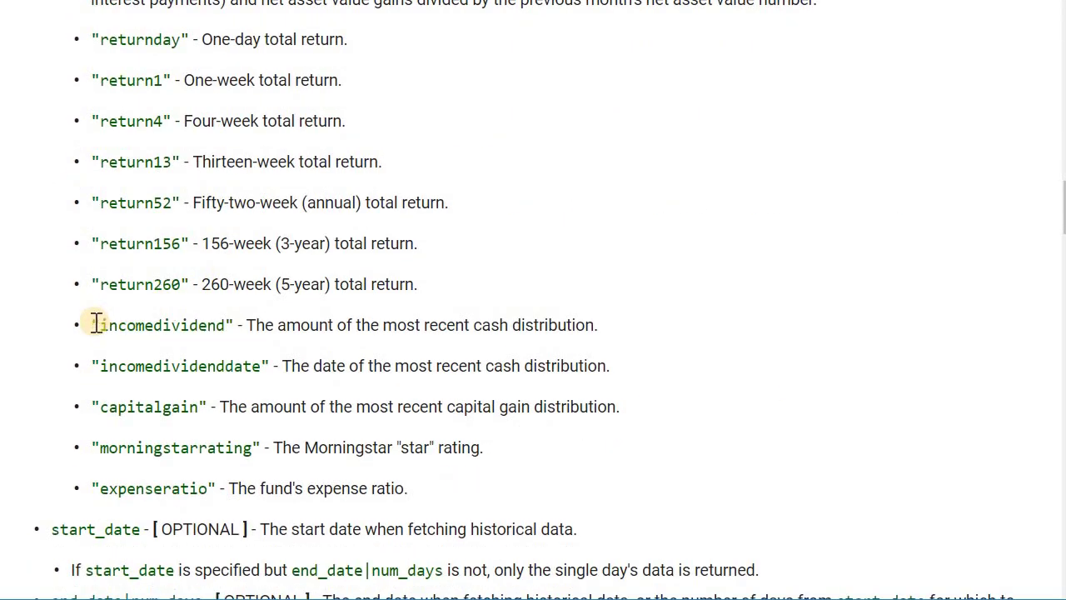
drag(92, 324, 234, 321)
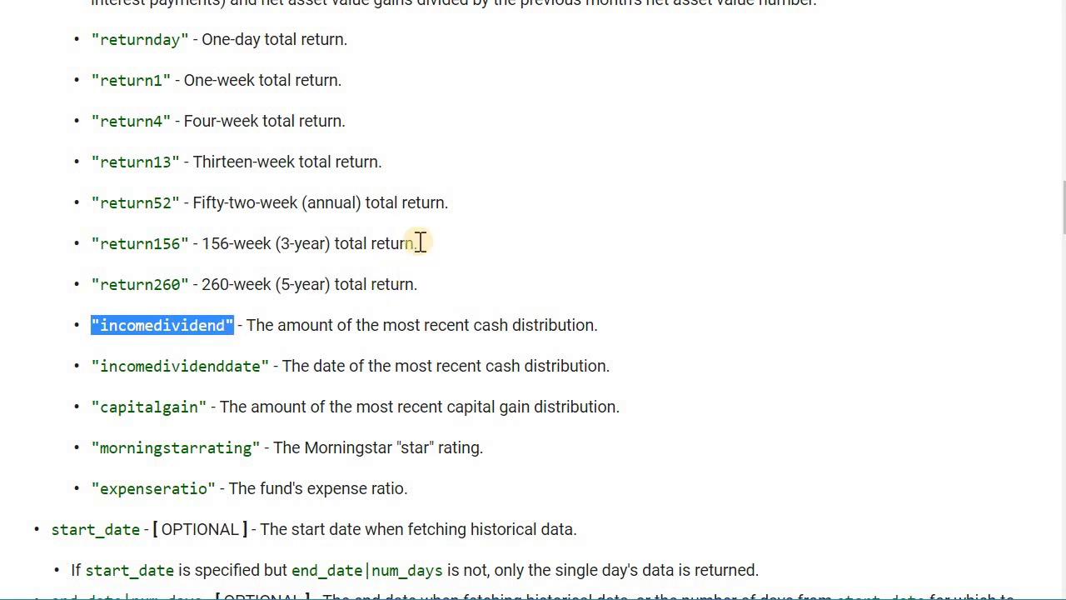
scroll(346, 315, up, 3)
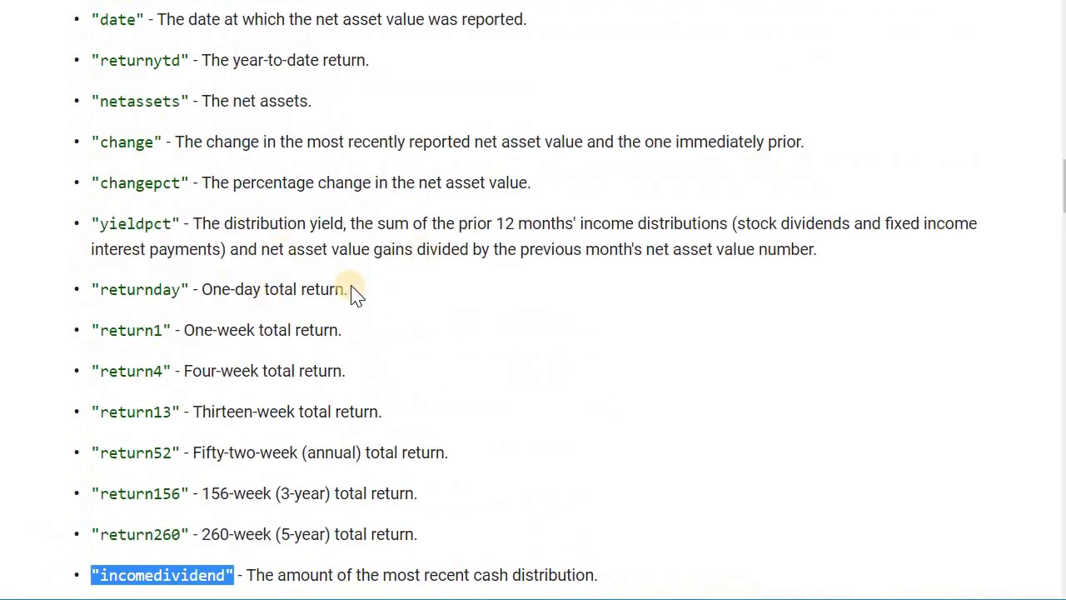
scroll(354, 291, up, 3)
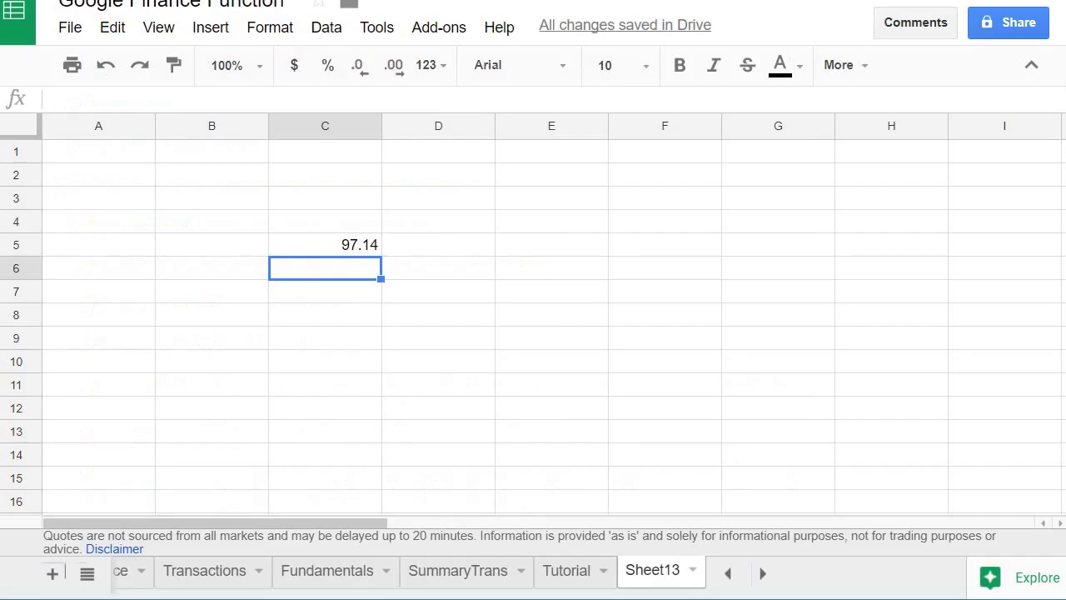
- In Google Sheets, try the attribute "incomedividend" in the C5 GOOGLEFINANCE formula for "has", and clear the cell
click(343, 245)
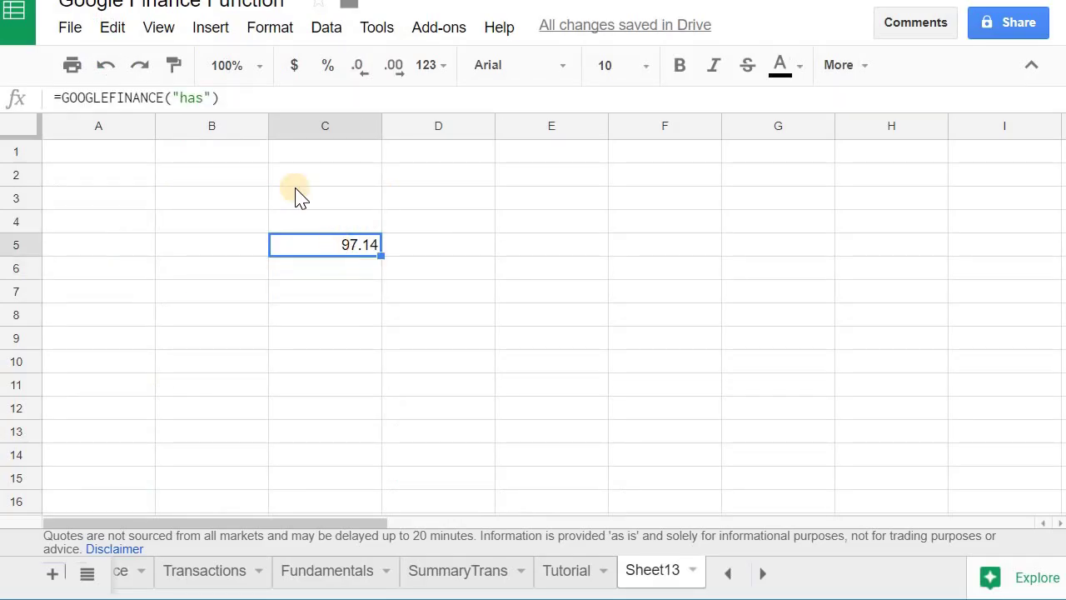
click(210, 97)
text(, )
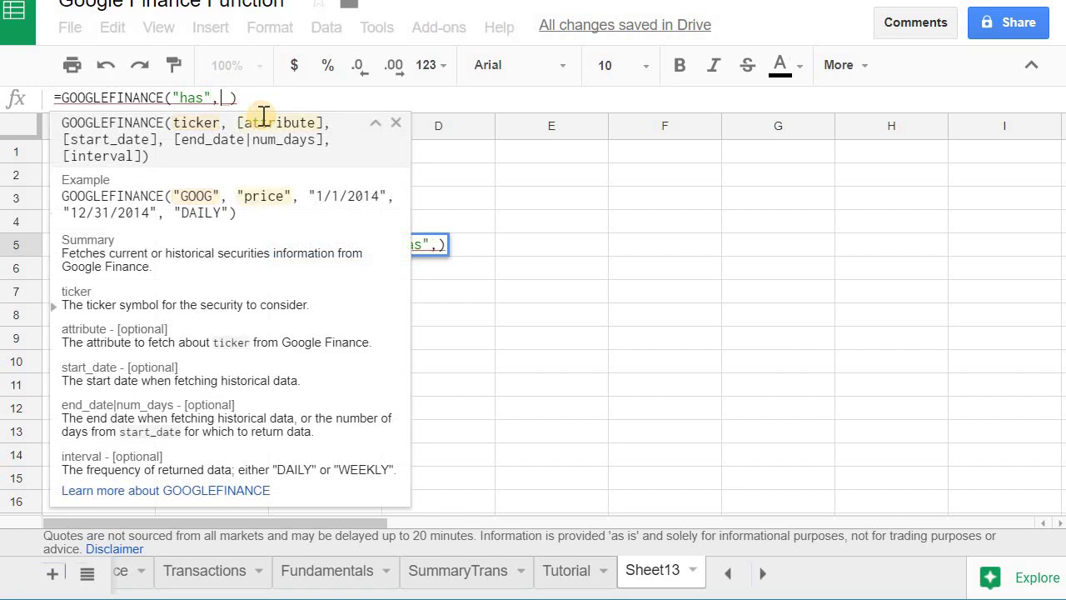
text("incomedividend")
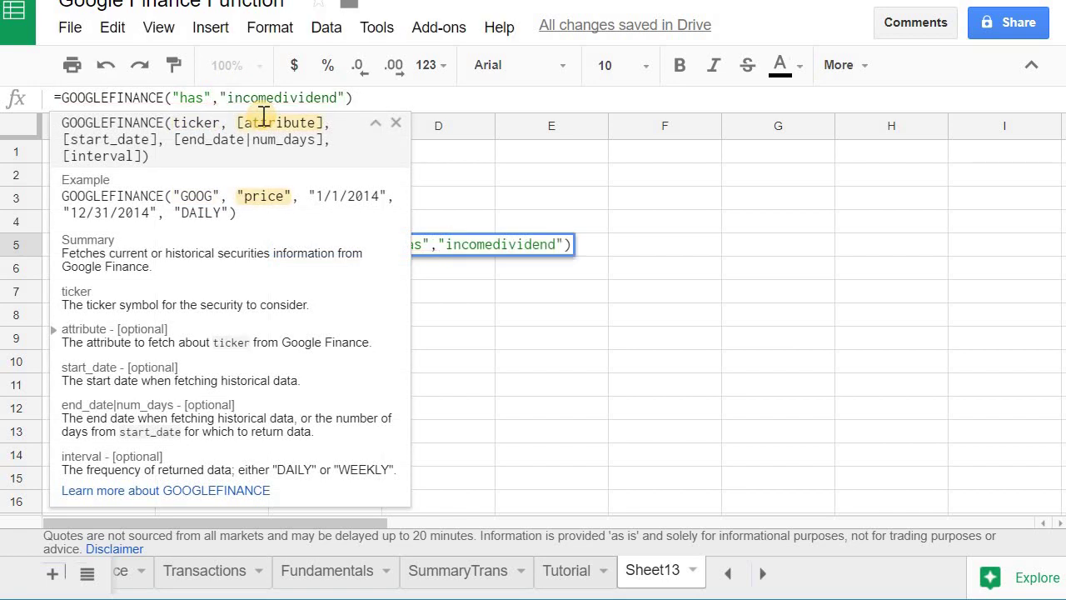
key(Return)
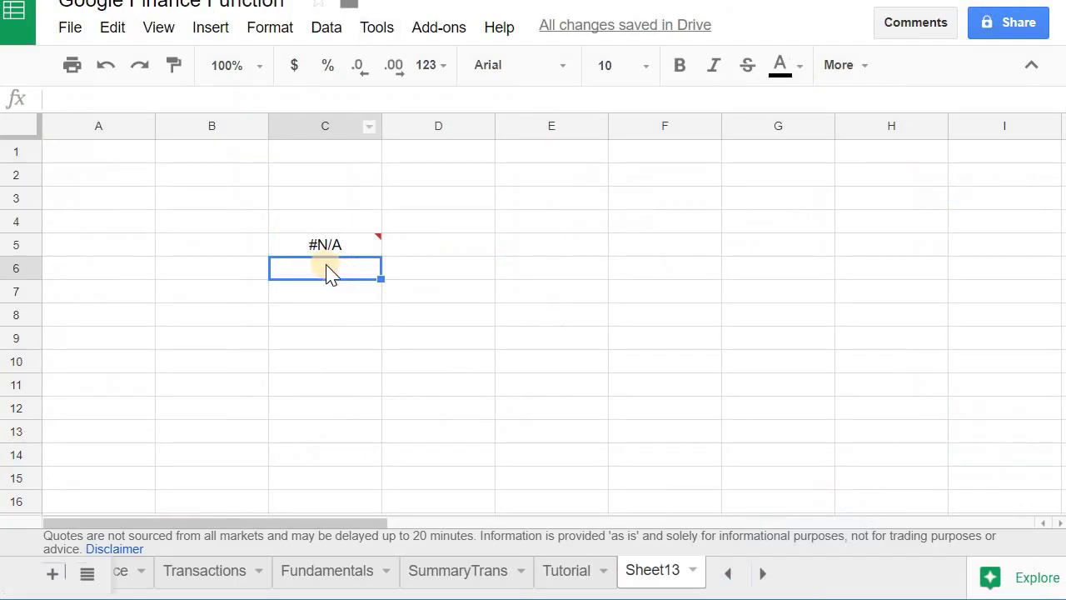
click(362, 250)
key(Delete)
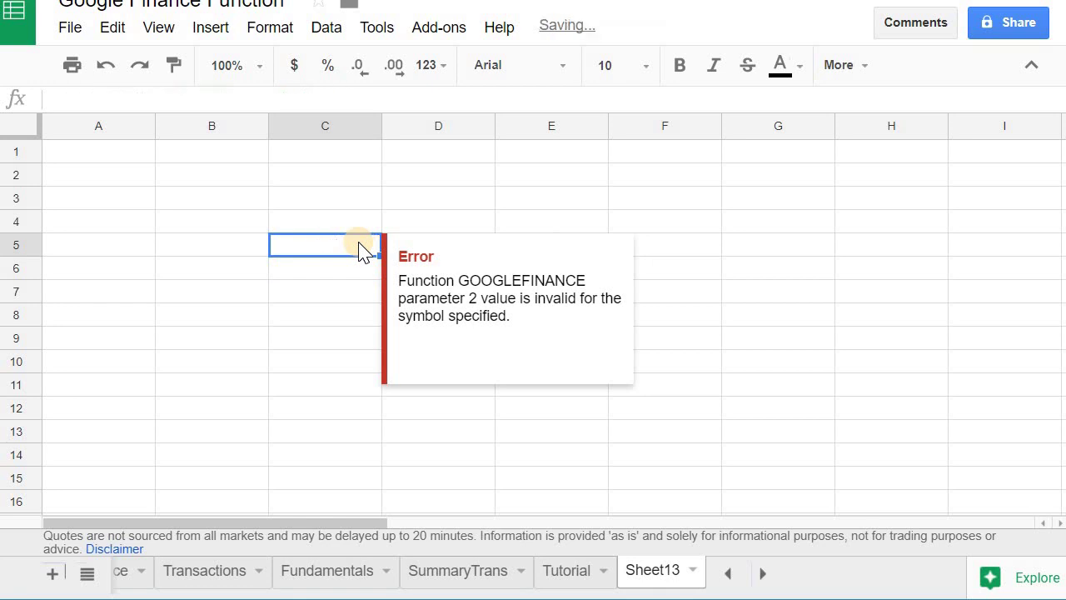
text(=)
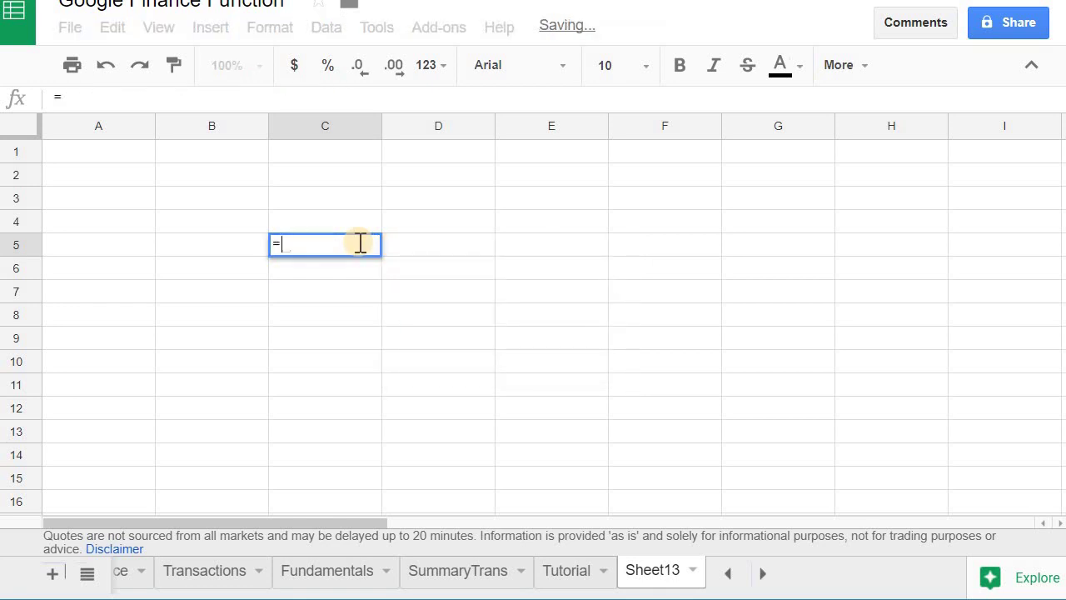
text(goog)
key(Escape)
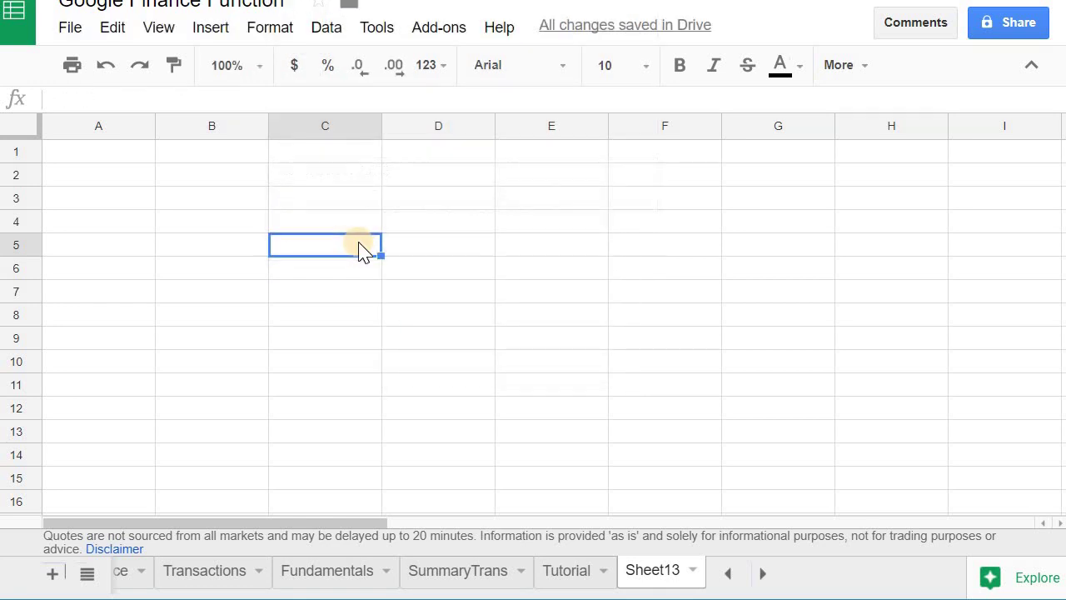
- Enter the ticker "has" in cell B5 and the attribute "price" in cell B6
key(Left)
text(has)
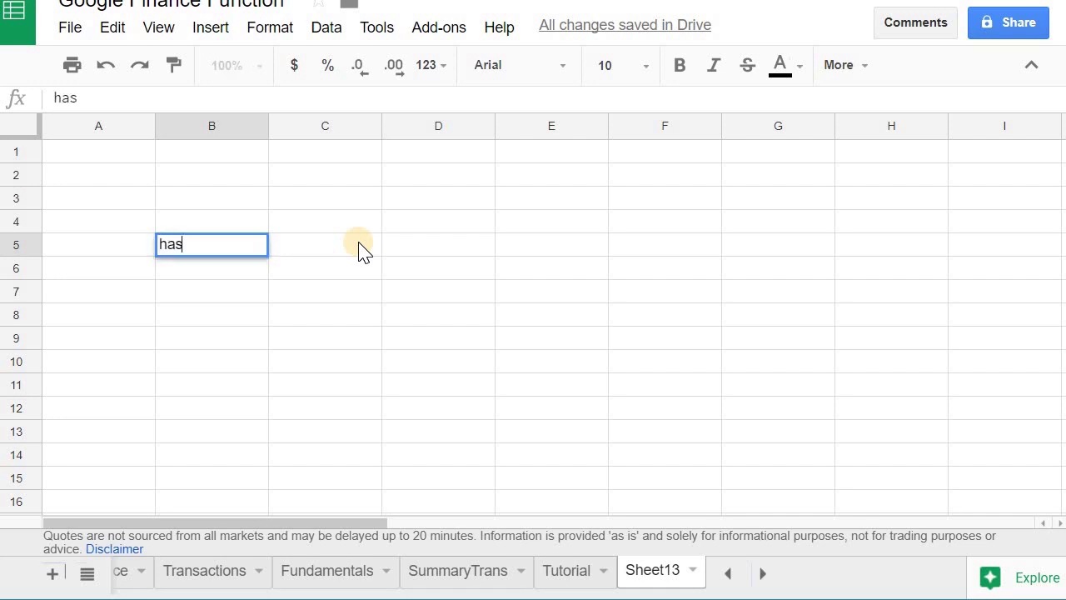
key(Return)
text(price)
key(Return)
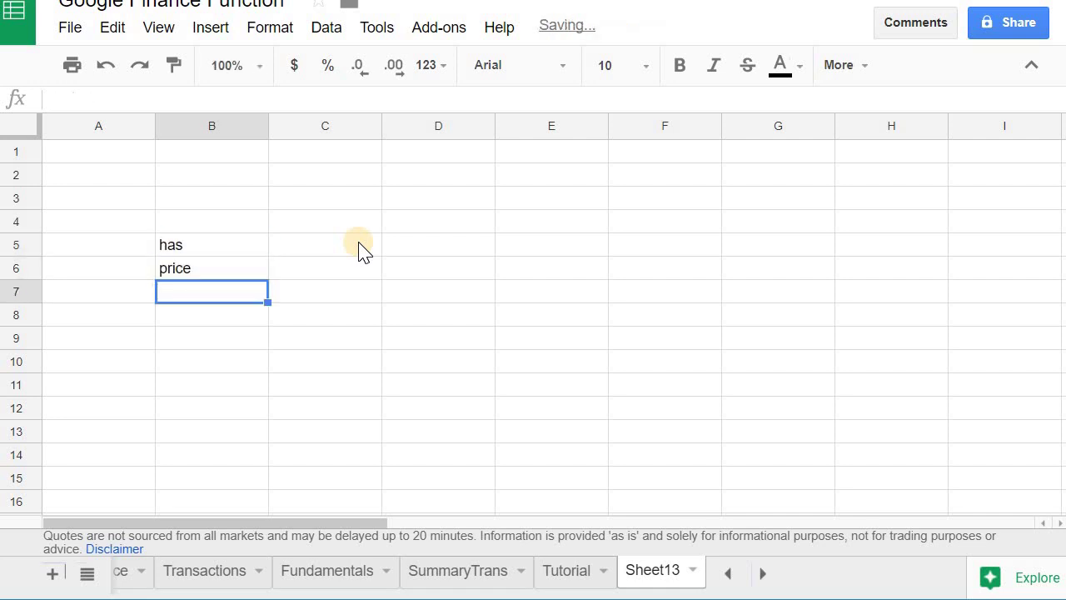
- Enter a GOOGLEFINANCE formula in cell C5 that takes its ticker from B5 and its attribute from B6
key(Up)
key(Right)
key(Up)
text(=goog)
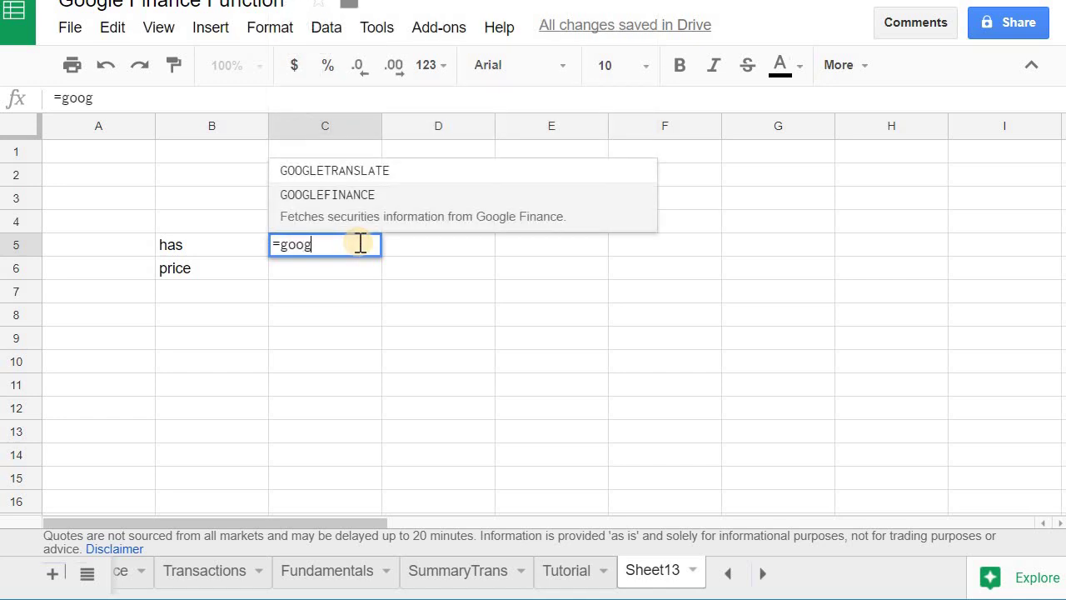
key(Tab)
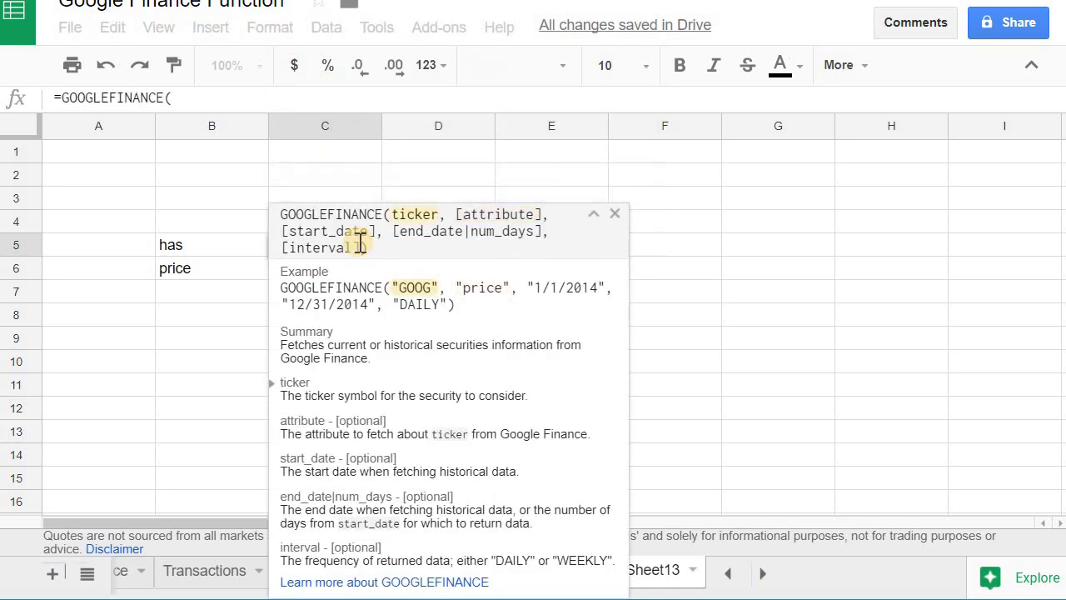
click(225, 249)
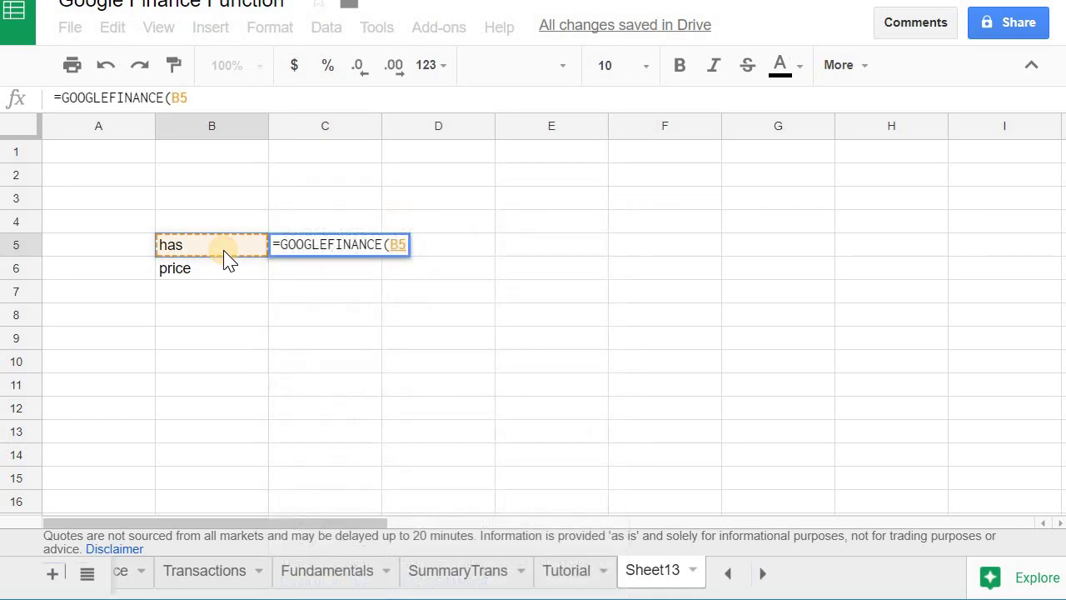
text(,)
click(223, 283)
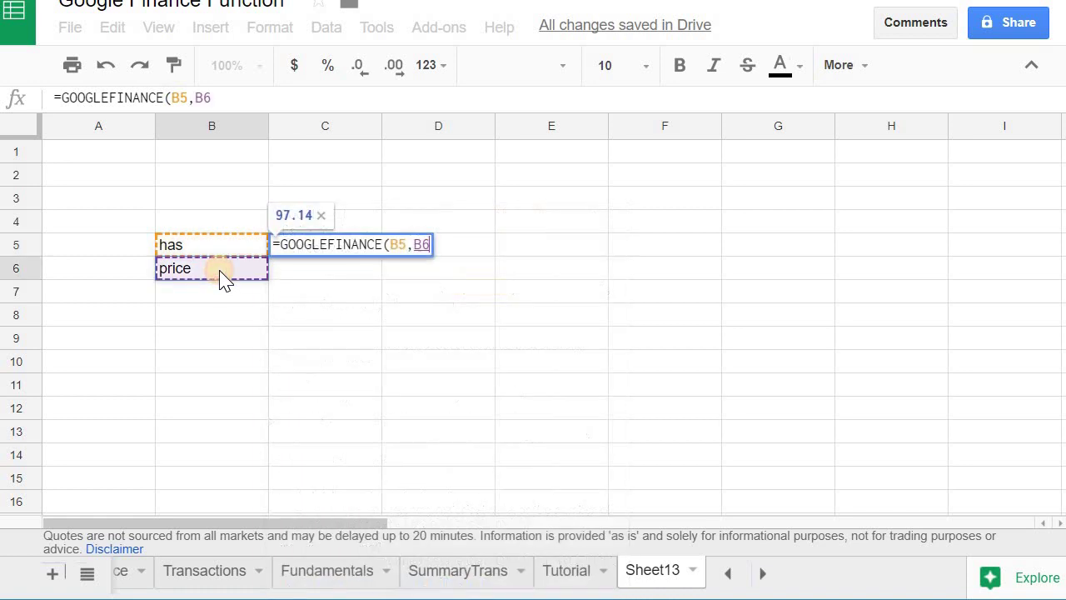
text())
key(Return)
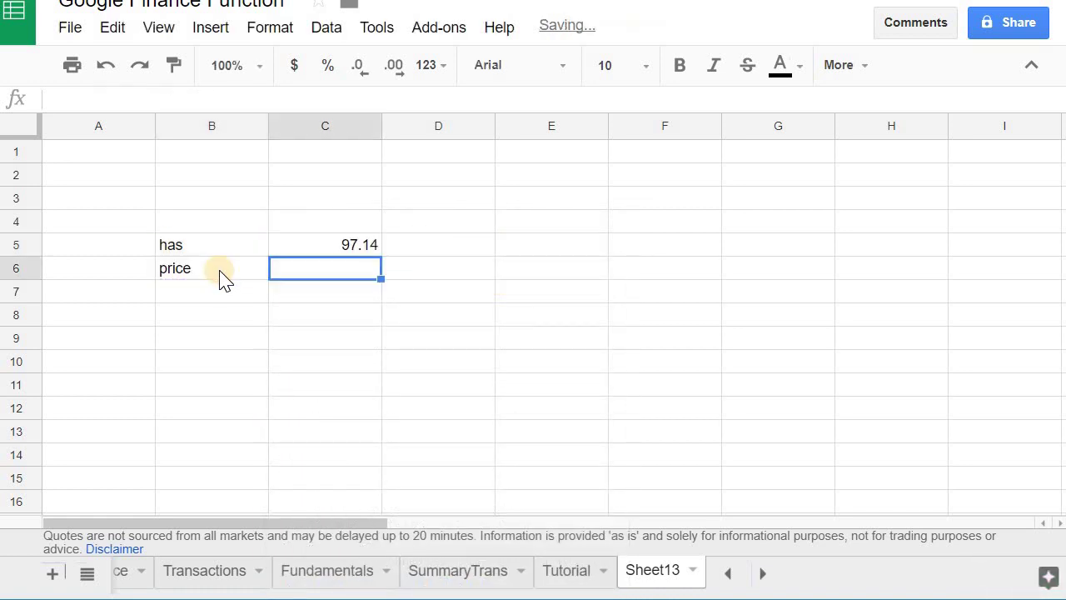
- Change the attribute in cell B6 to "pe"
click(223, 277)
text(e)
key(Return)
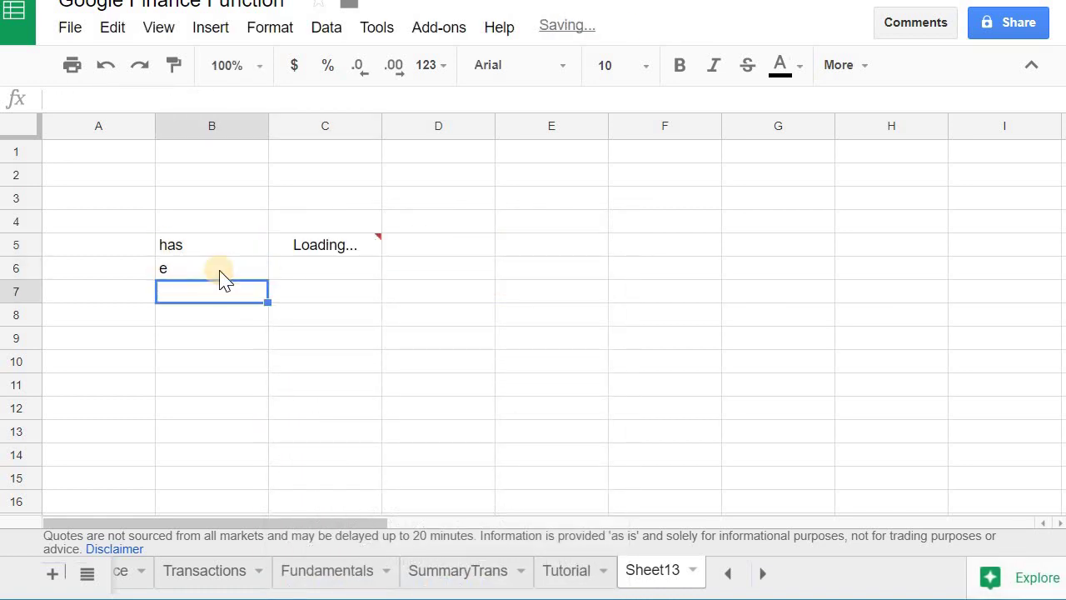
click(221, 271)
text(pe)
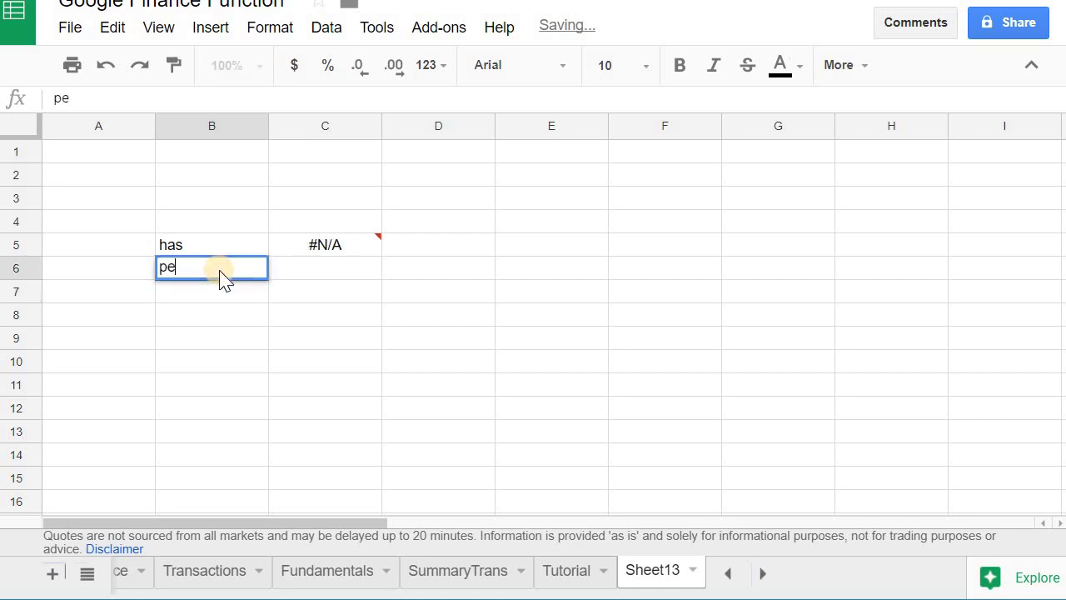
key(Return)
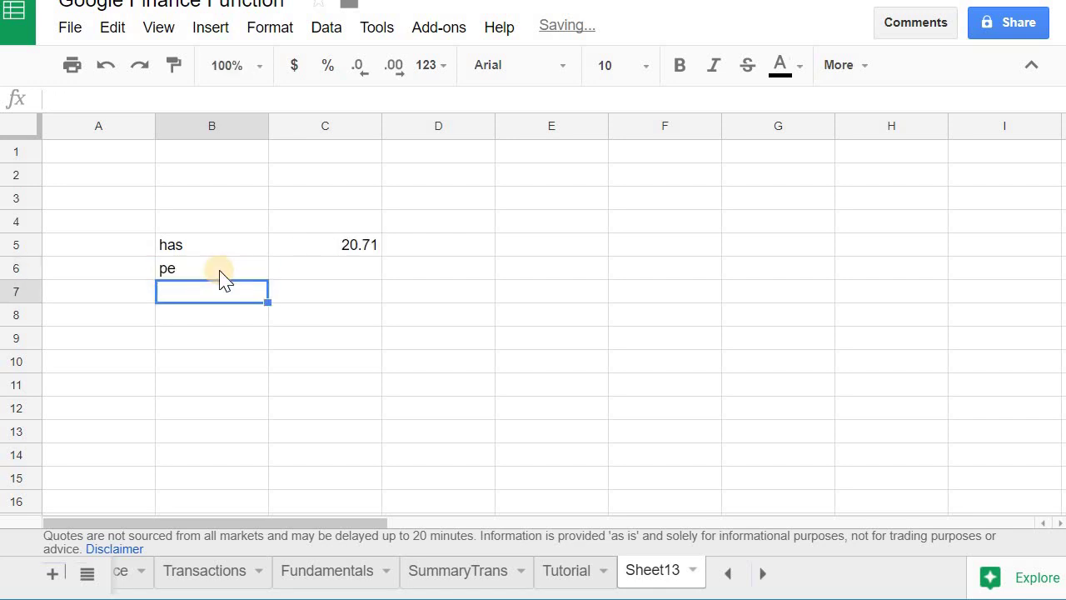
- Change the attribute in cell B6 to "beta"
click(221, 275)
text(b)
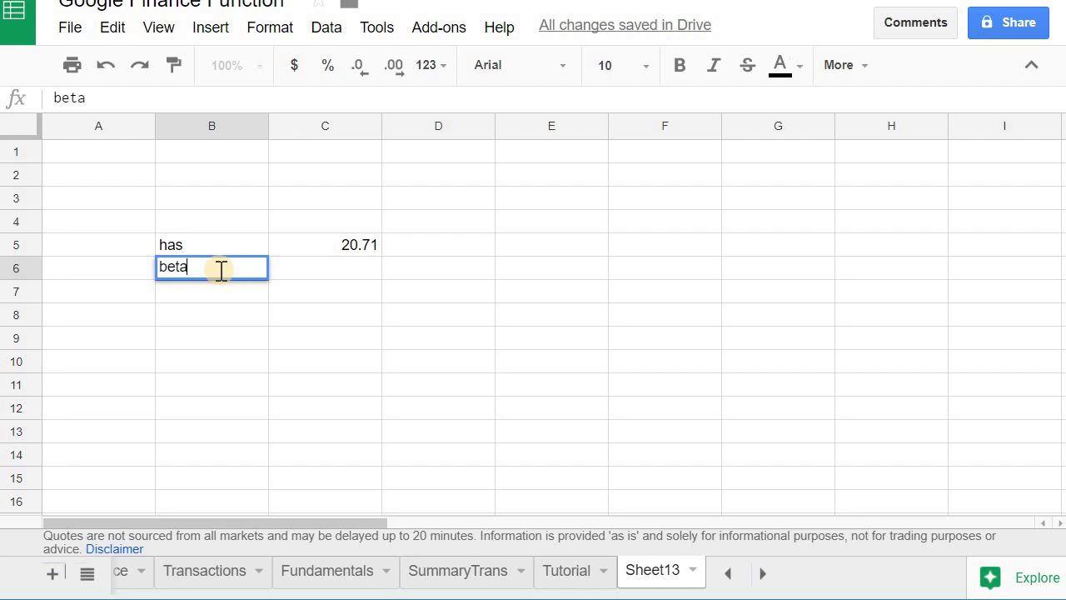
text(eta)
key(Return)
- Set the ticker in cell B5 to "goog" and the attribute in cell B6 to "price"
click(226, 250)
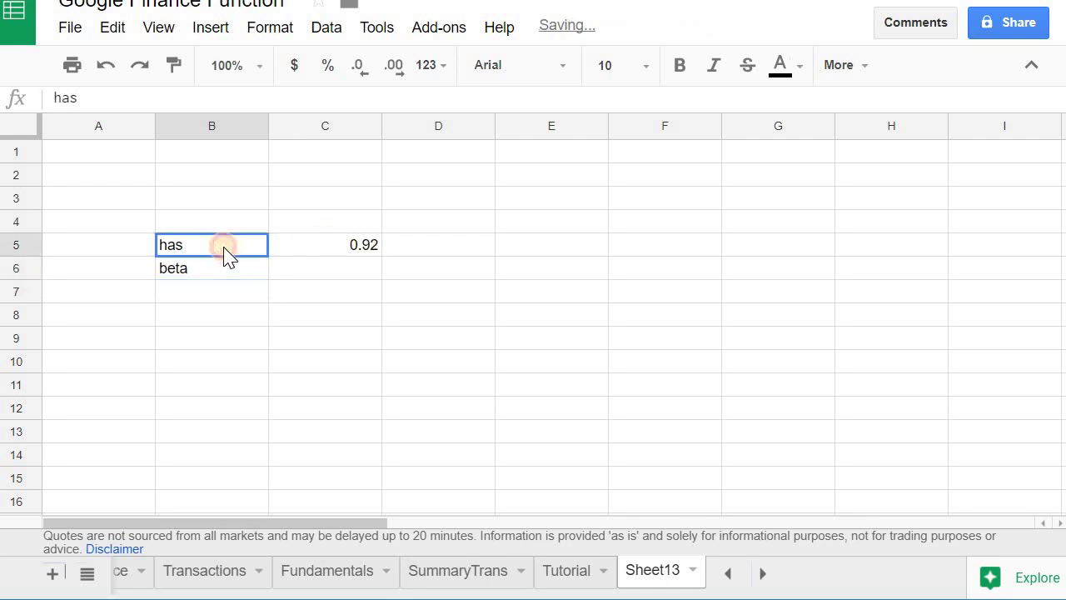
text(goog)
key(Return)
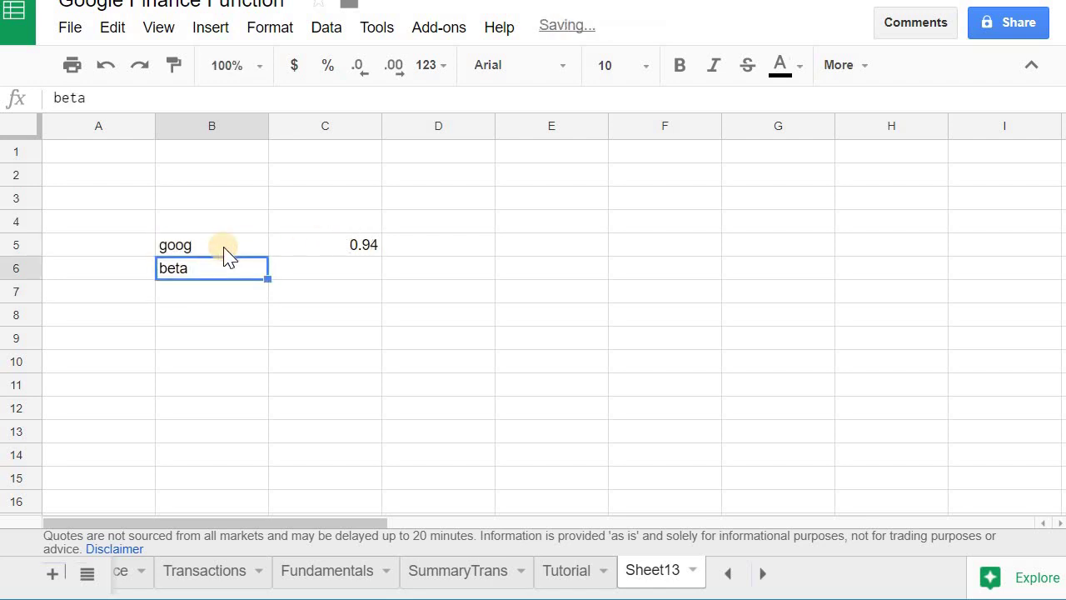
key(Down)
key(Up)
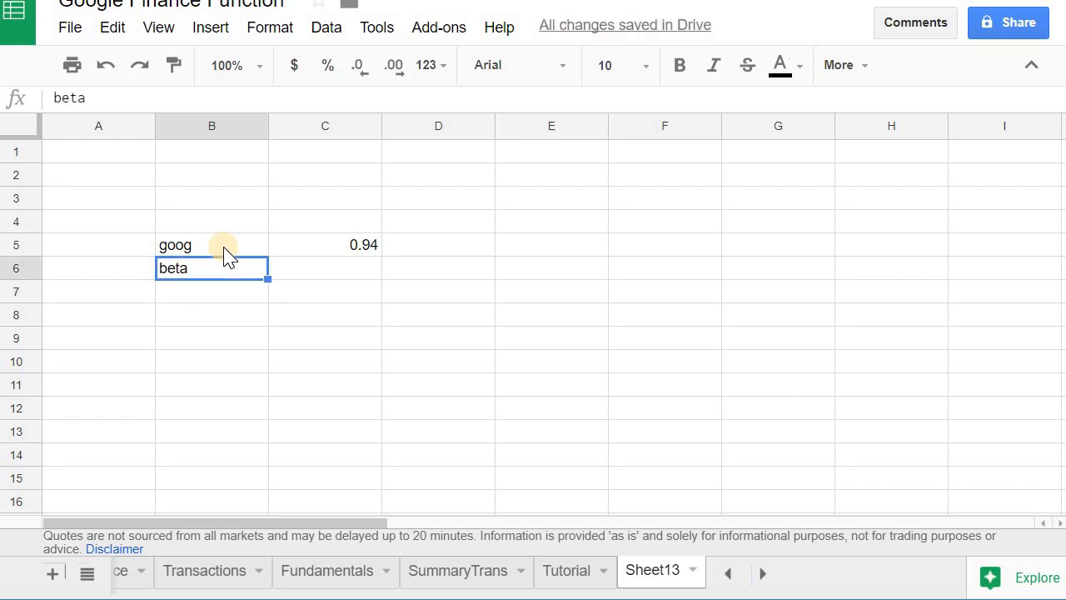
text(price)
key(Return)
key(Up)
key(Up)
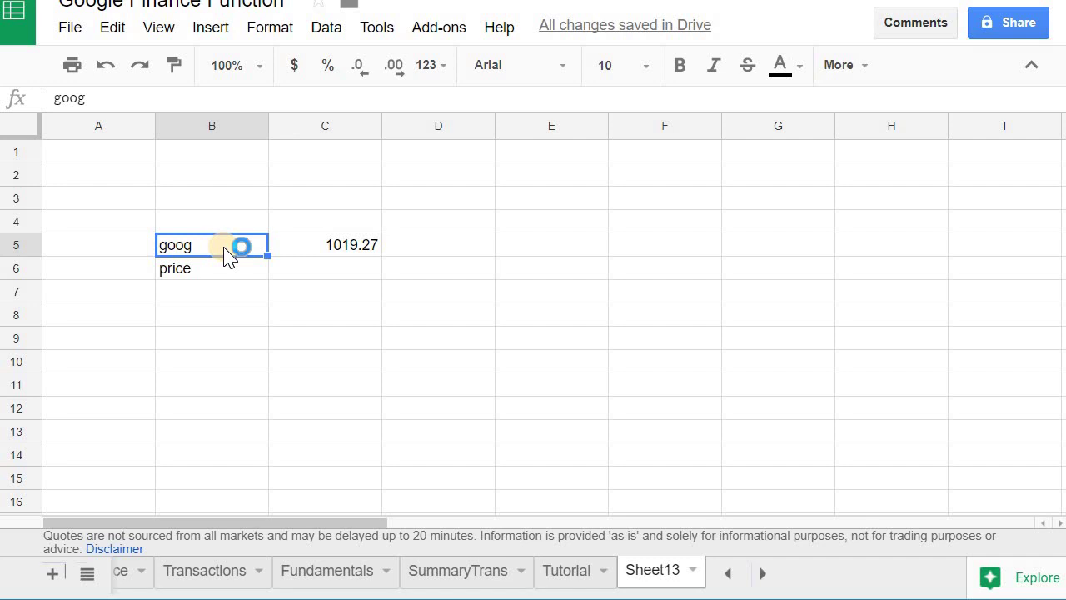
- Add the start date "1/31/2017" and the end date "2/12/2017" to the GOOGLEFINANCE formula in C5
click(363, 260)
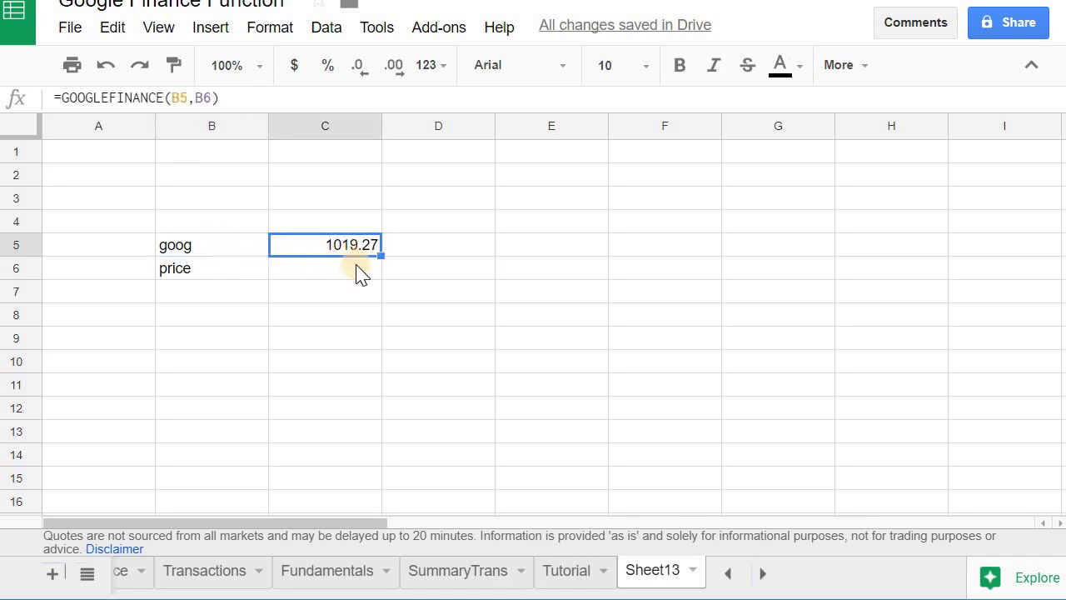
click(215, 98)
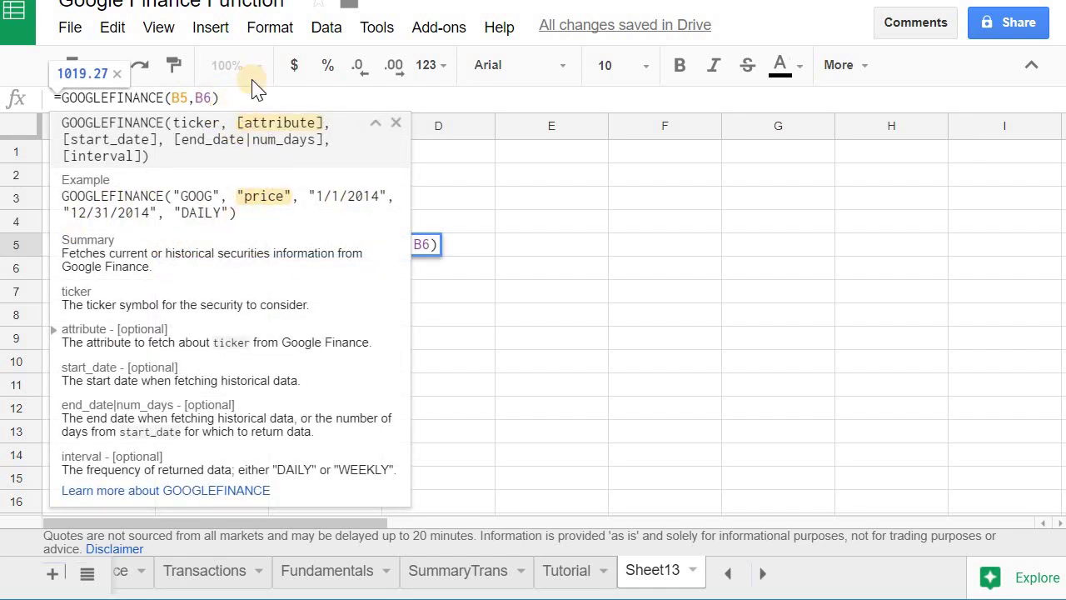
text(,)
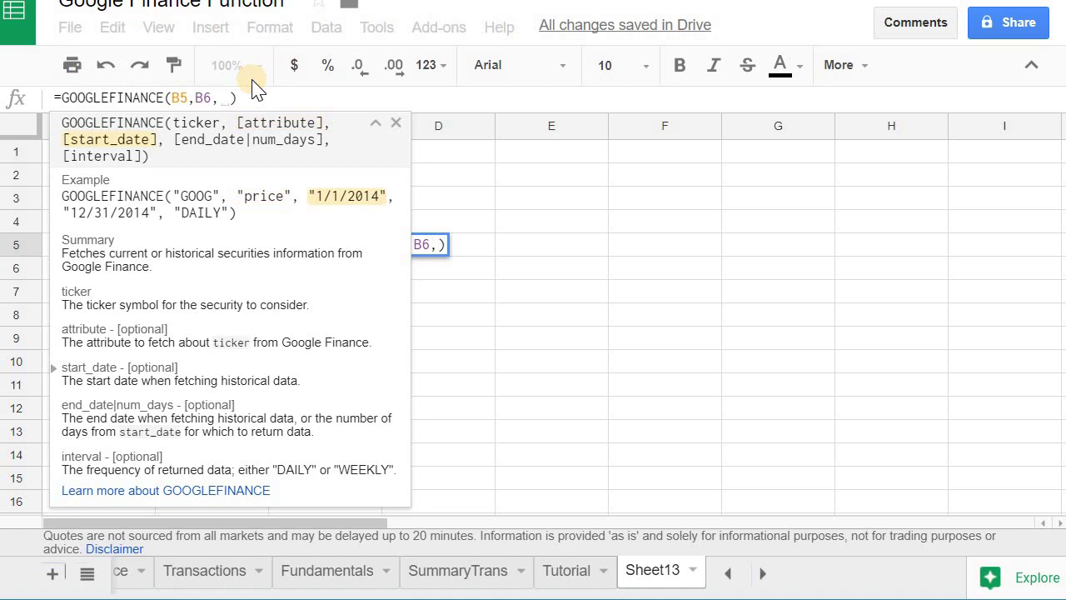
text(")
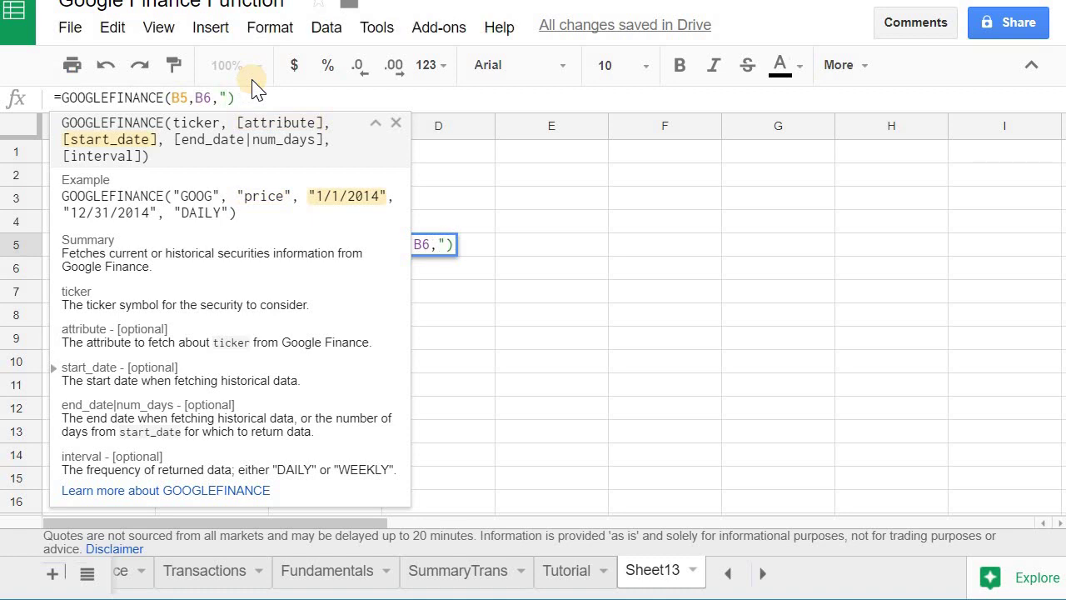
text(1/31/)
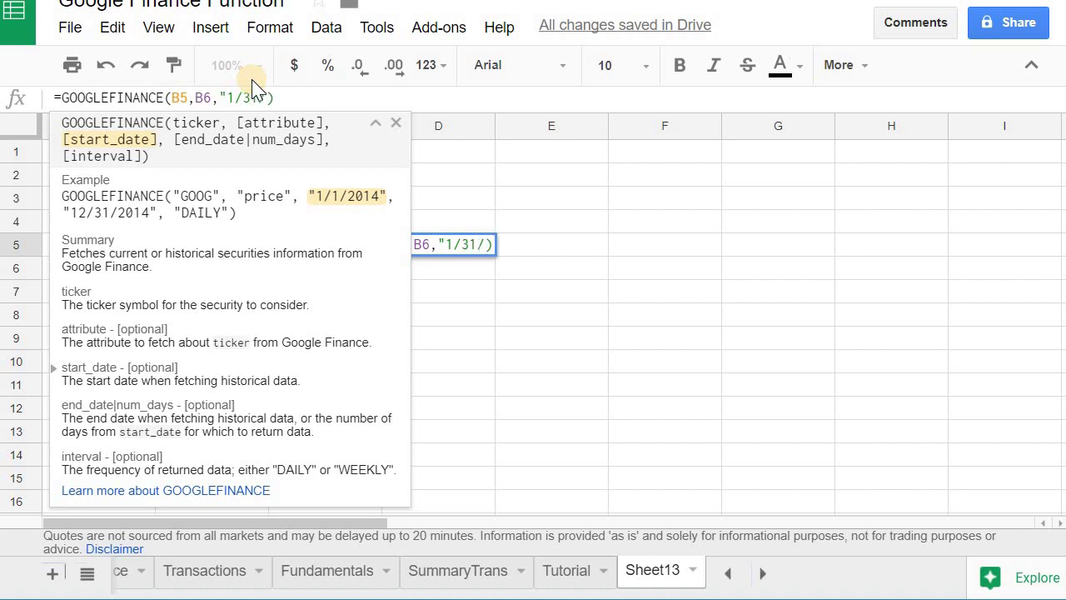
text(2017",)
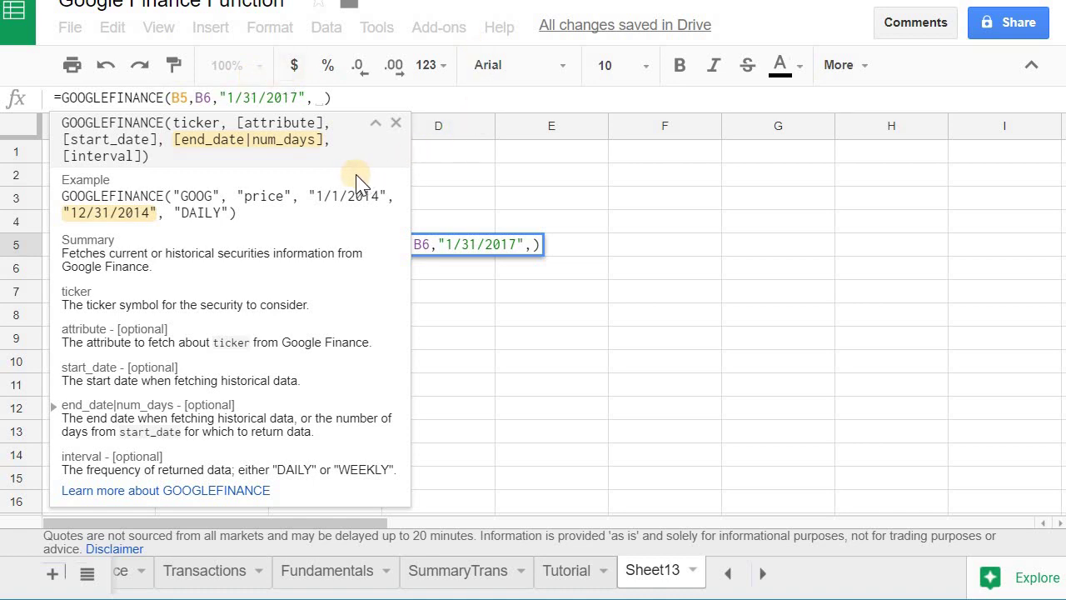
text("2/)
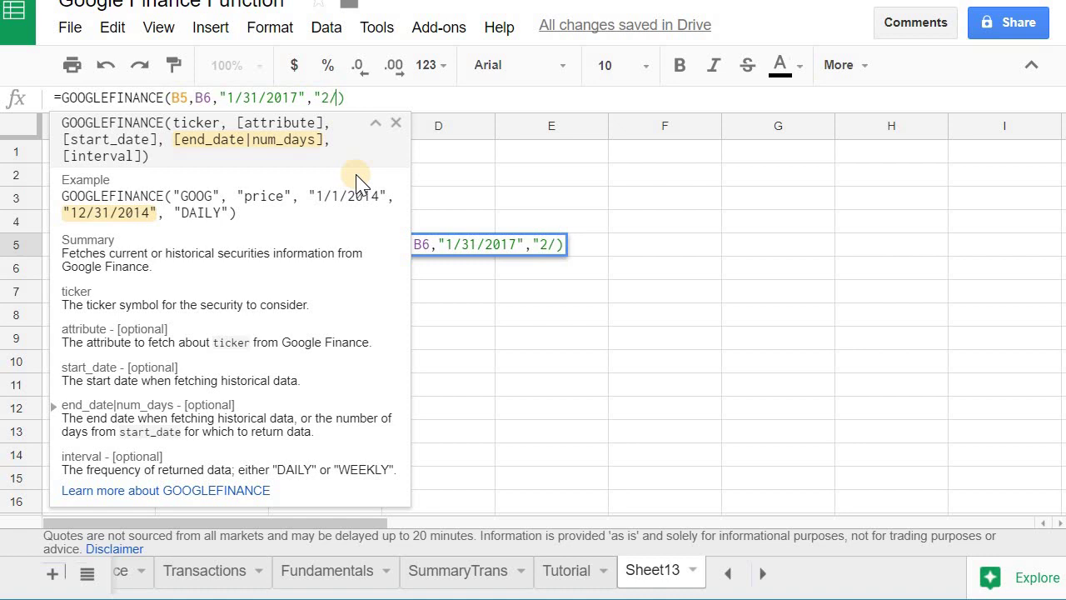
text(12/2017)
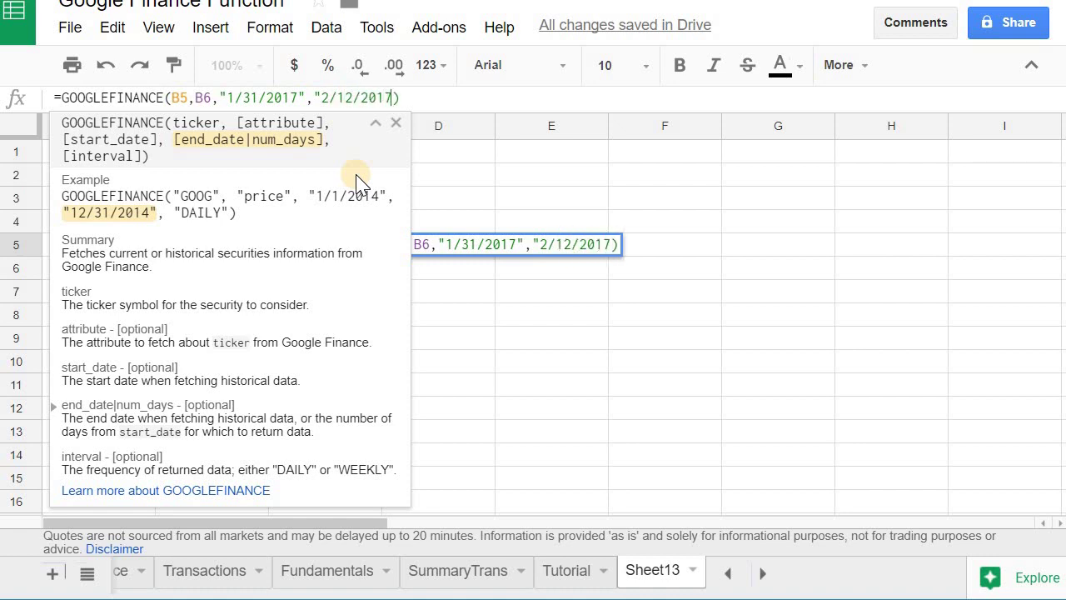
key(Return)
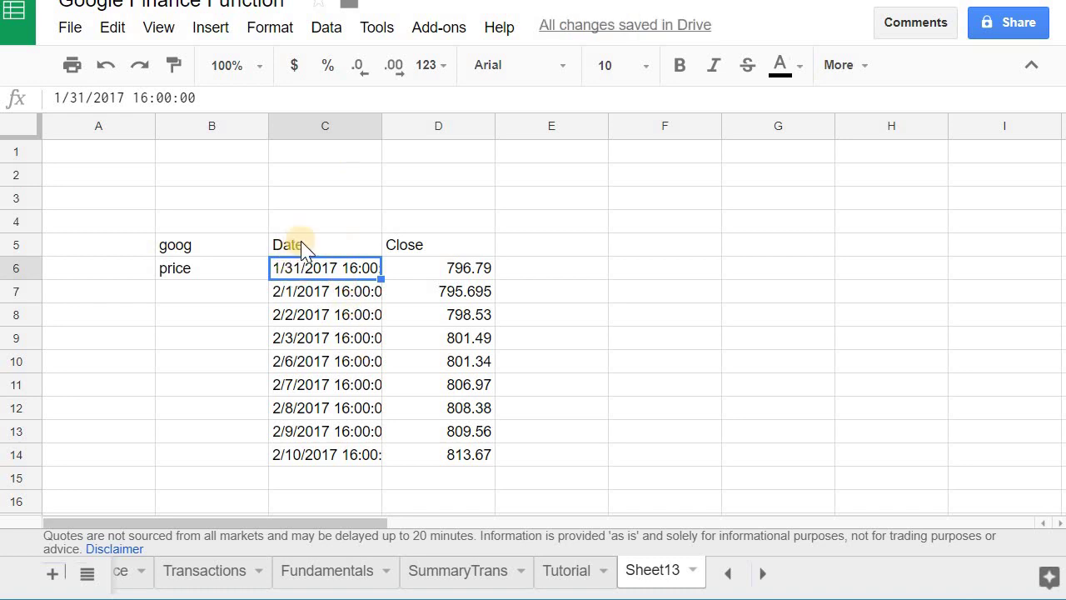
- Replace the start date in the C5 GOOGLEFINANCE formula with today()-30
click(304, 245)
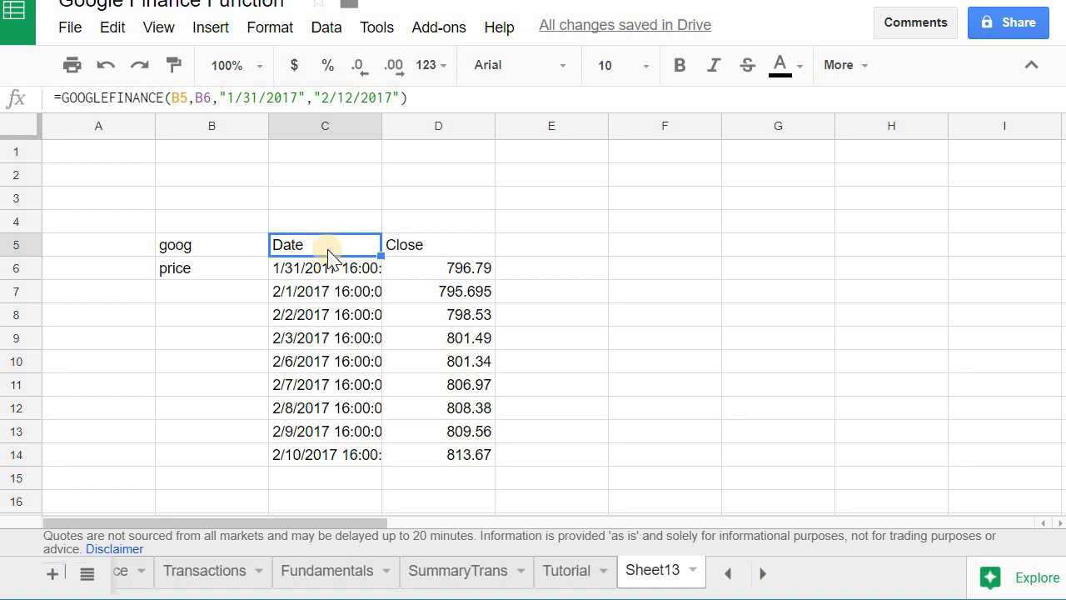
drag(330, 254, 438, 459)
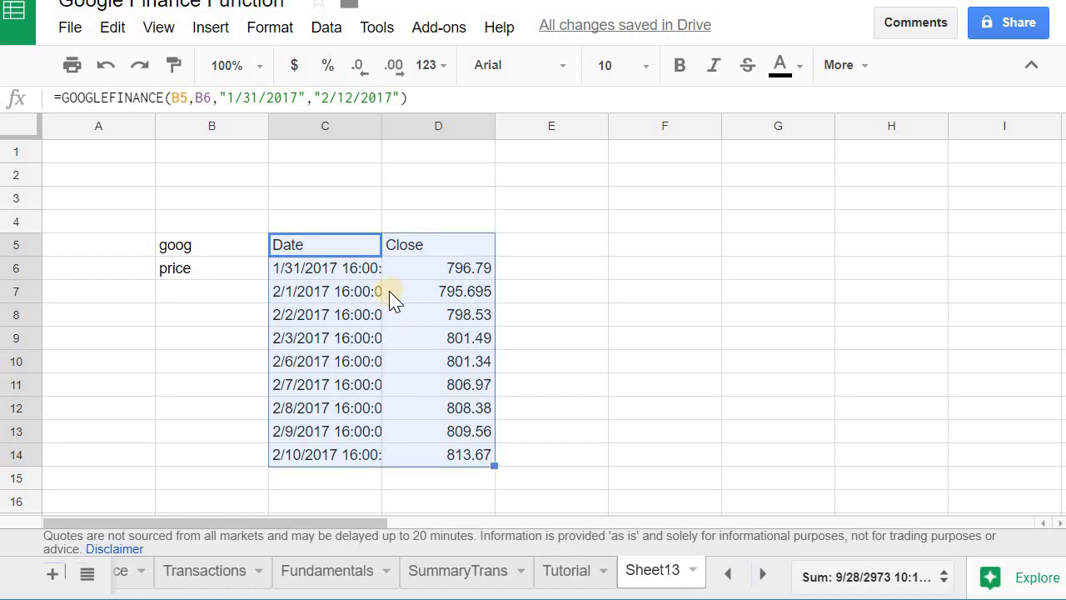
drag(225, 97, 308, 97)
key(BackSpace)
text(toda())
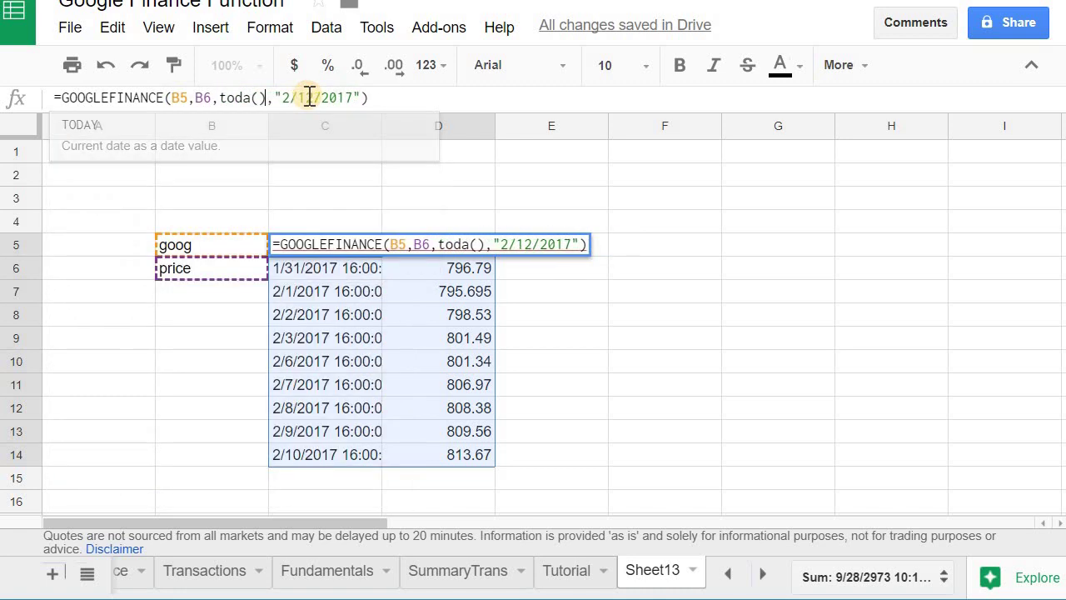
key(BackSpace)
key(BackSpace)
text(y)
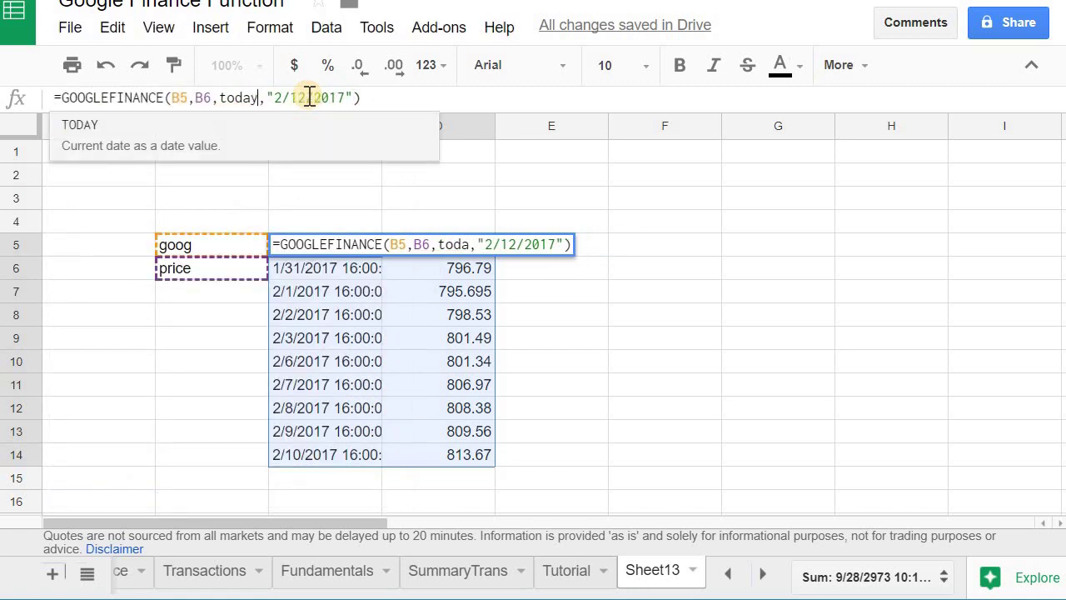
text(()-)
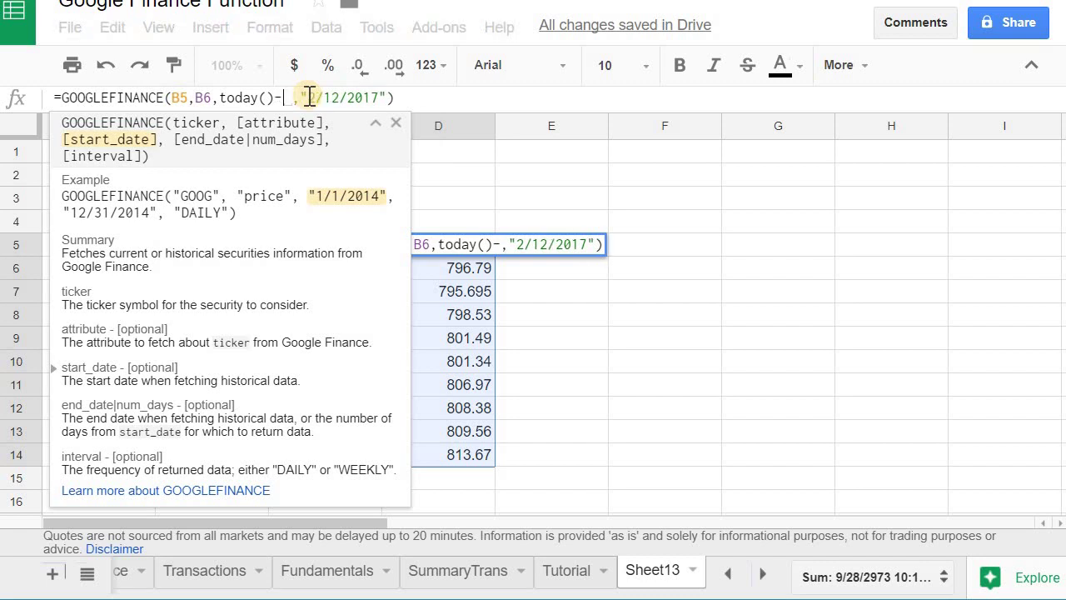
text(30)
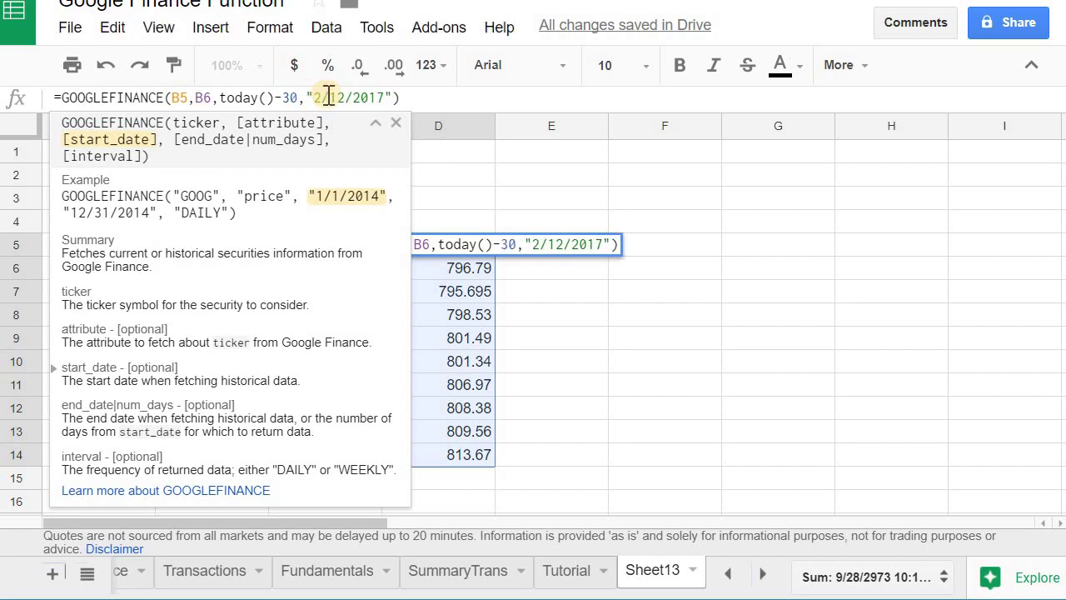
- Replace the end date in the C5 formula with today() and check the returned price history
drag(388, 98, 310, 97)
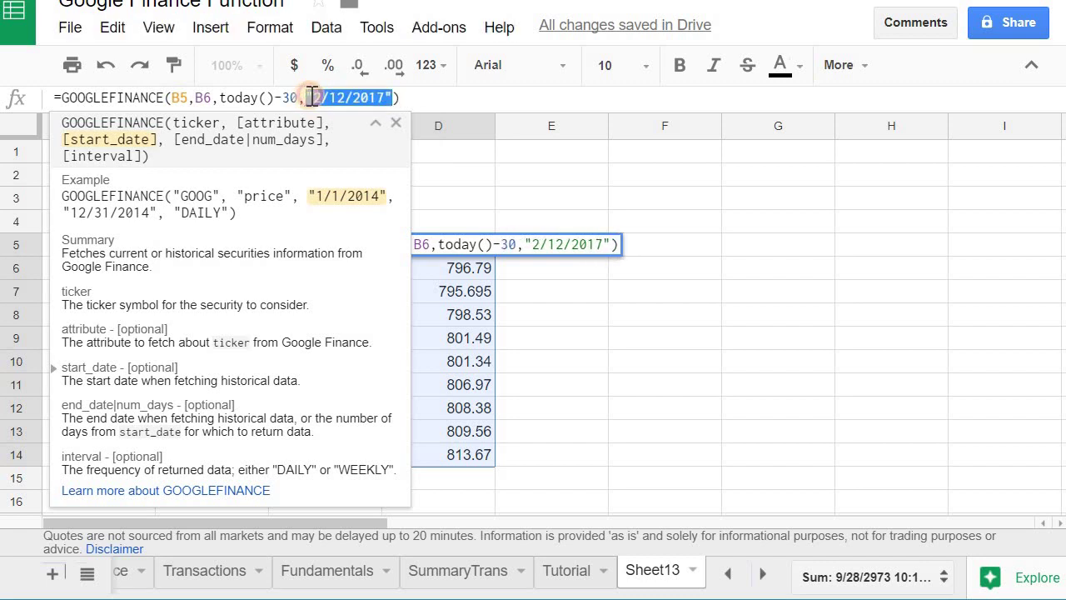
text(tod)
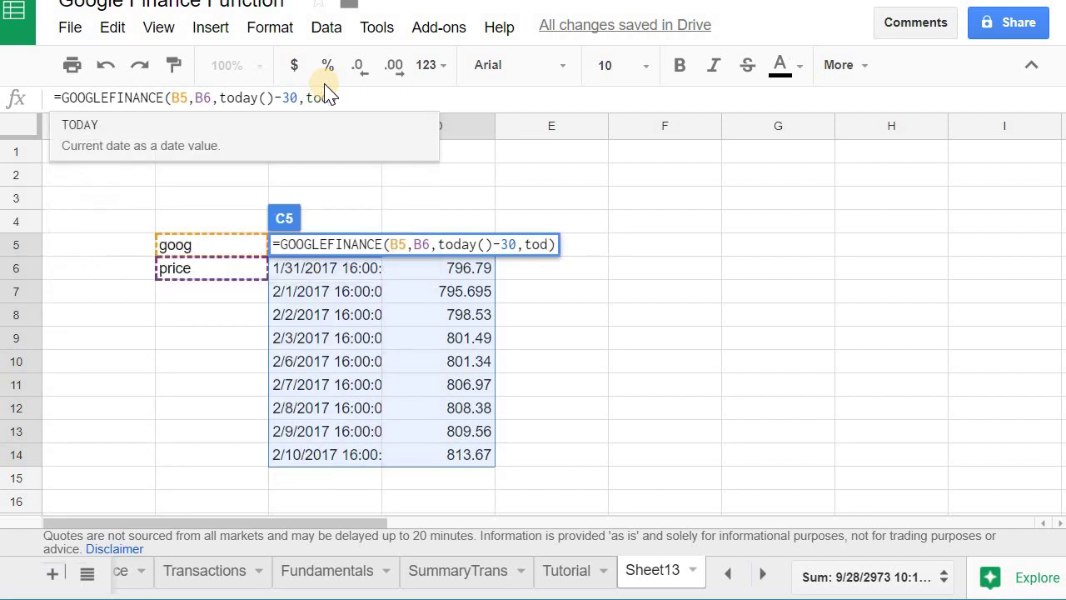
text(ay())
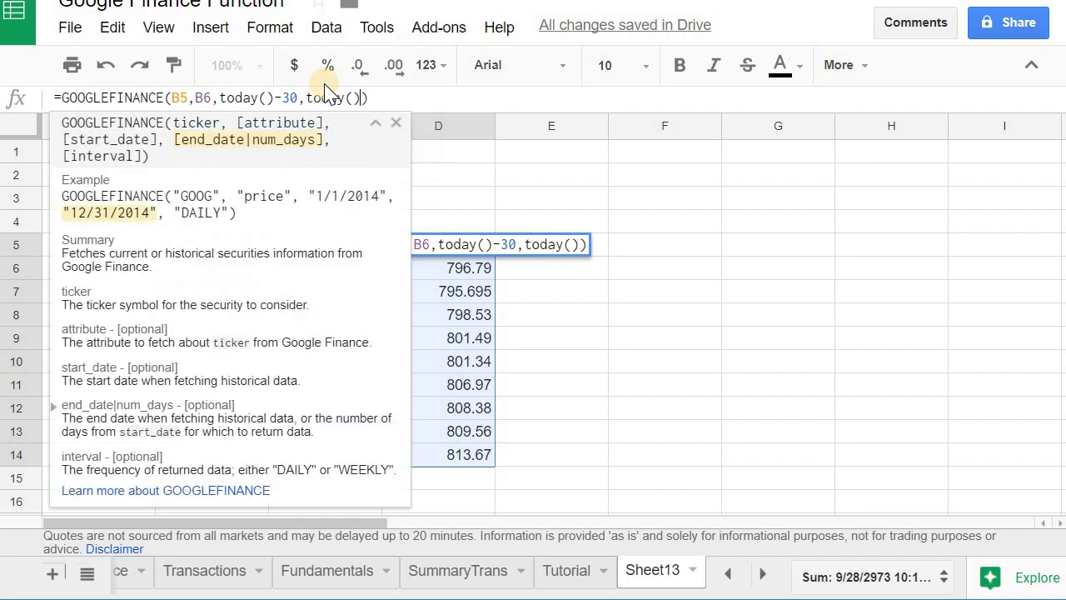
key(Return)
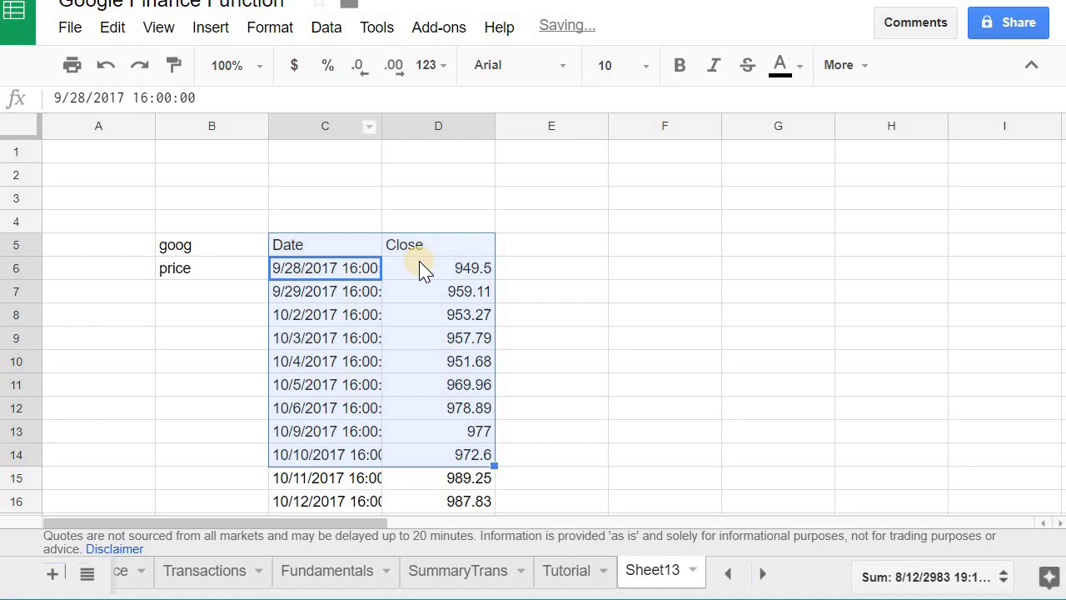
scroll(421, 266, down, 5)
scroll(423, 268, up, 3)
scroll(422, 267, up, 3)
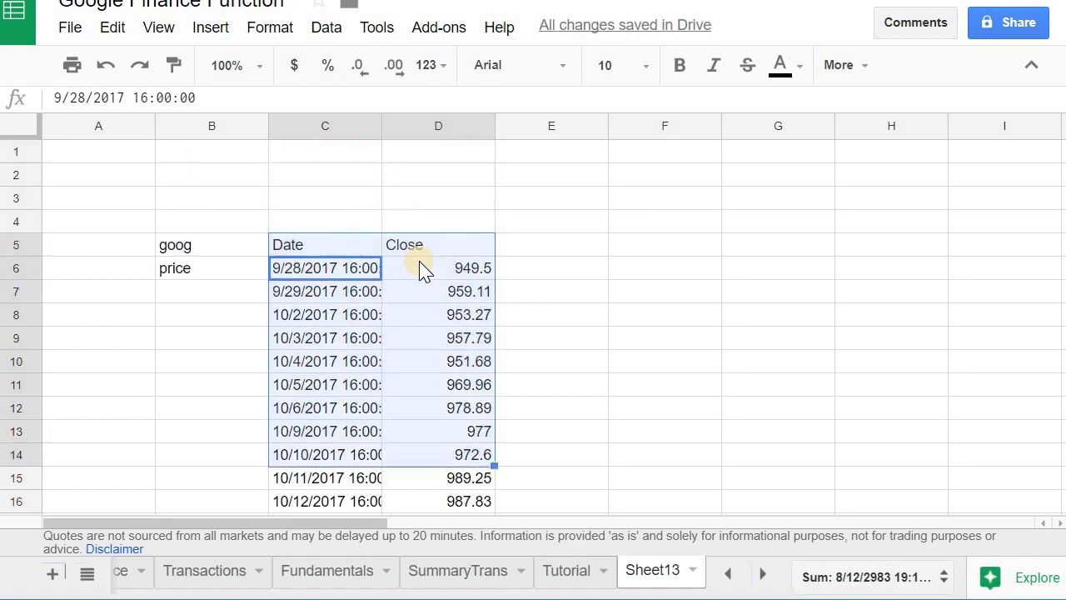
- Wrap the GOOGLEFINANCE formula in cell C5 in a SPARKLINE function to chart the 30-day price history
click(333, 247)
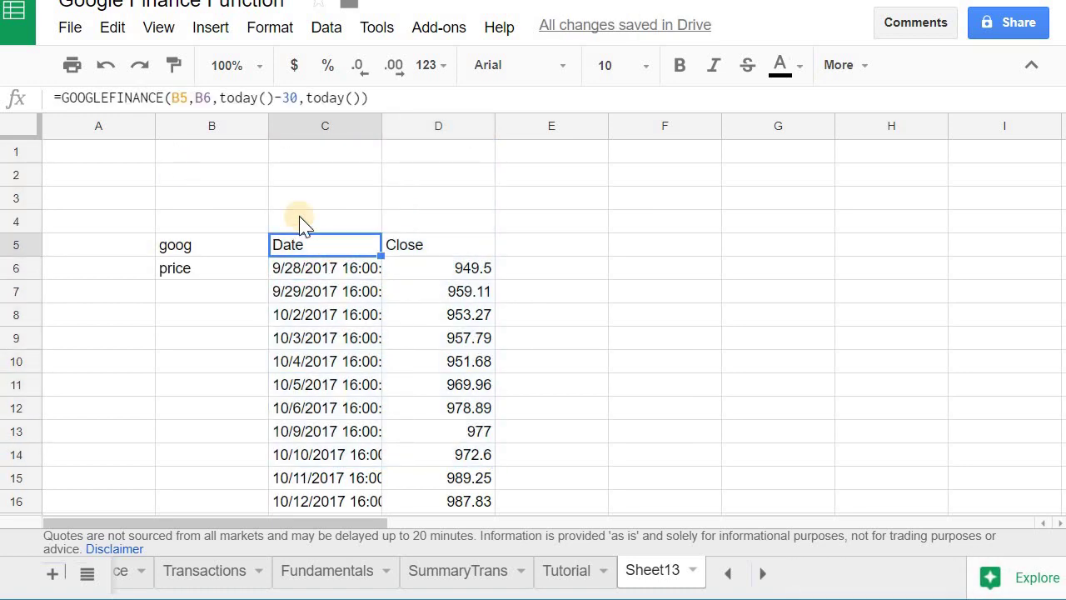
click(65, 98)
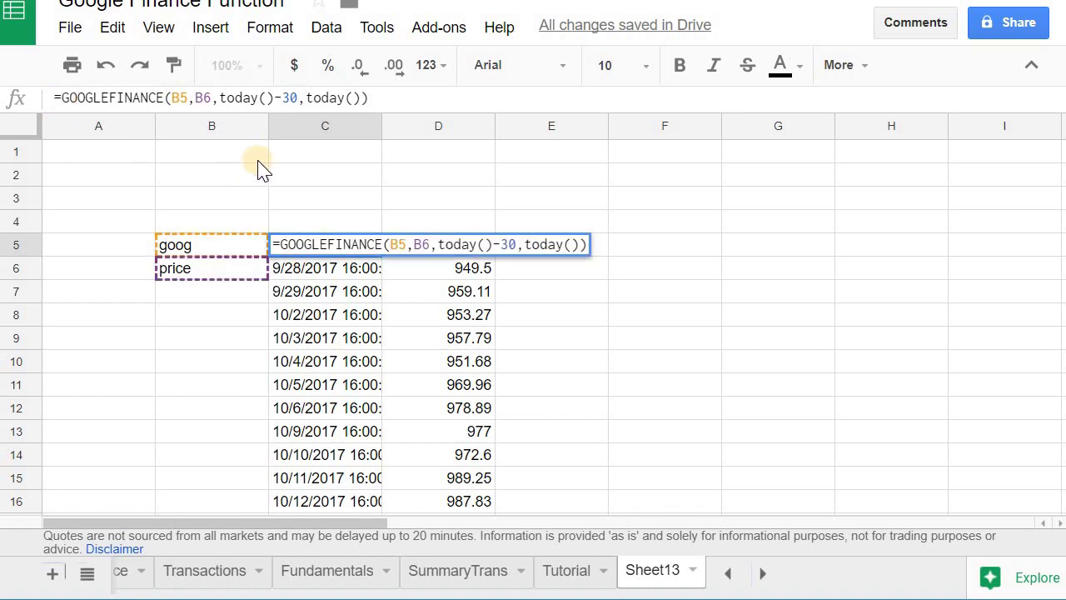
text(sparklin)
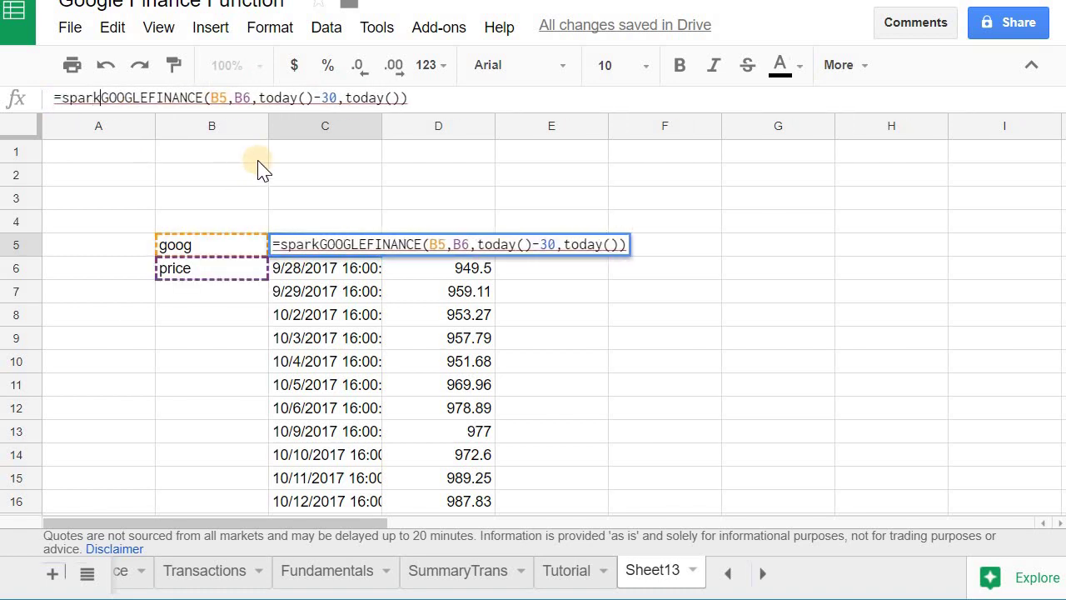
text(e()
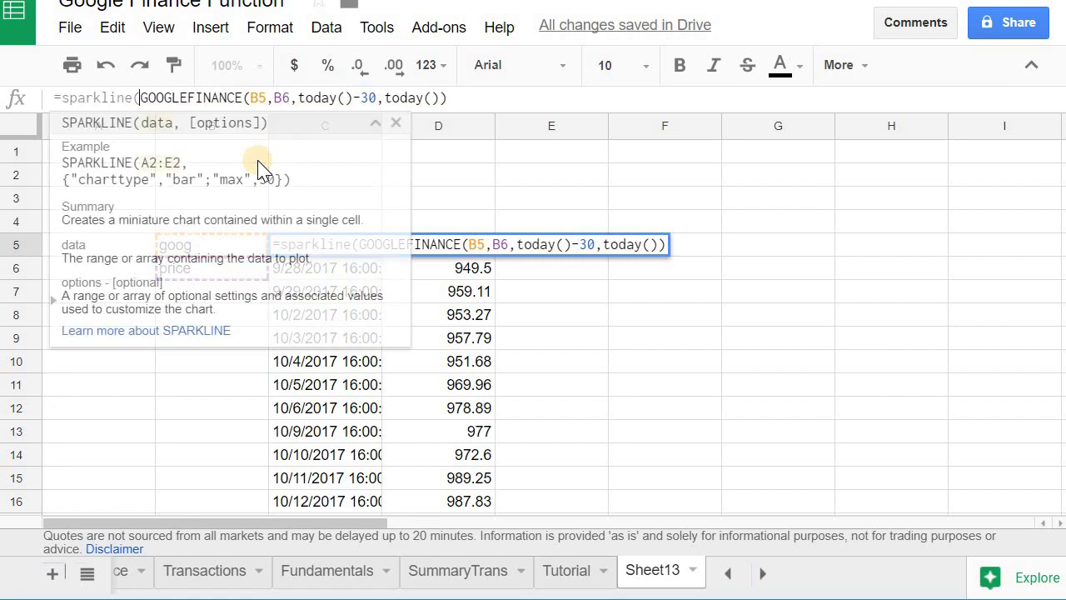
click(467, 99)
text())
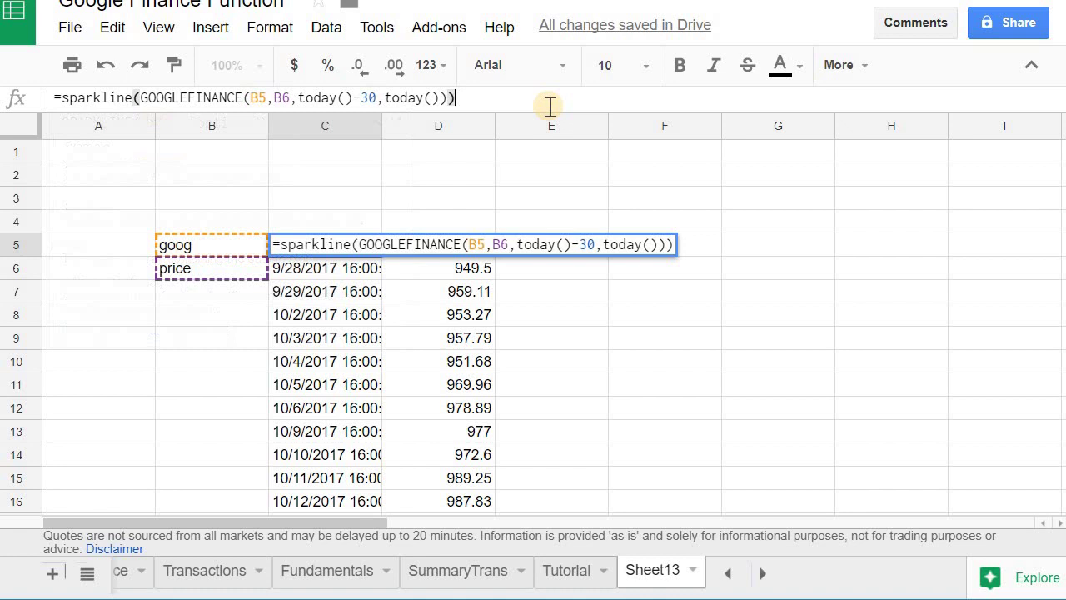
key(Return)
click(325, 267)
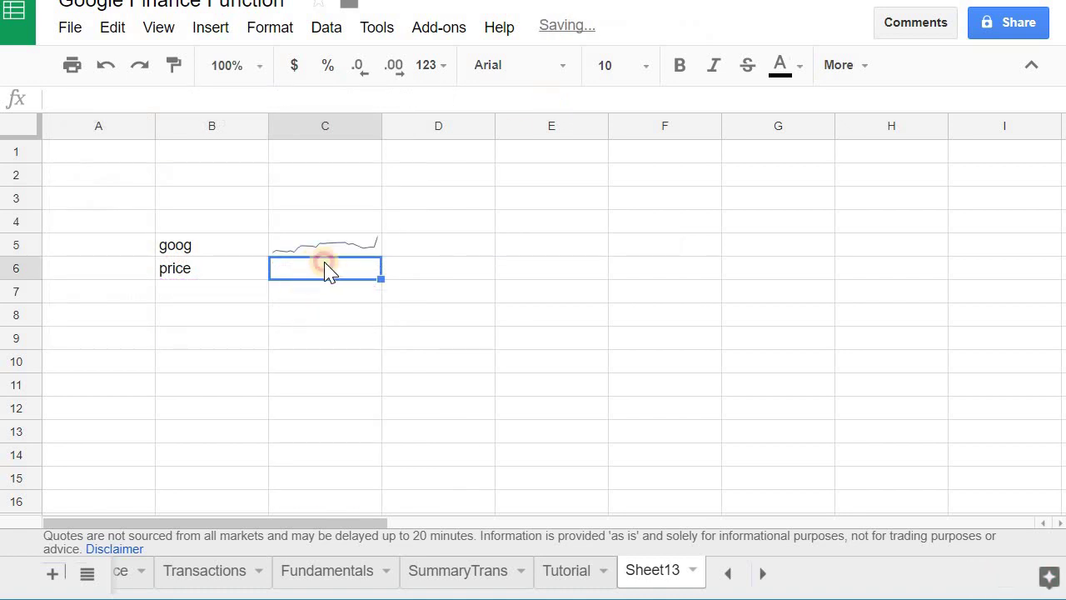
click(373, 250)
key(Delete)
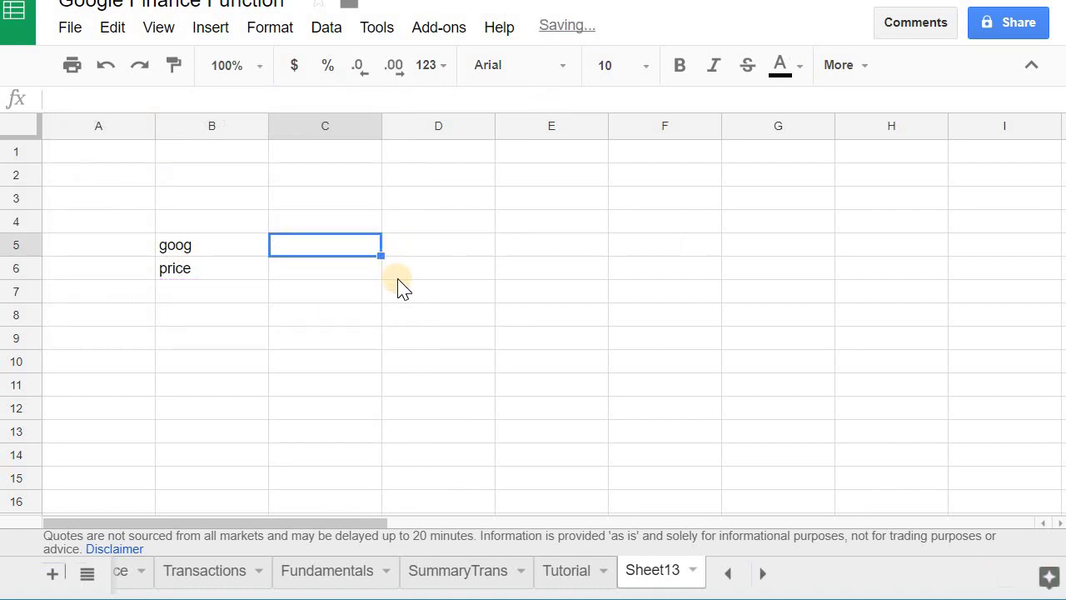
key(ctrl+z)
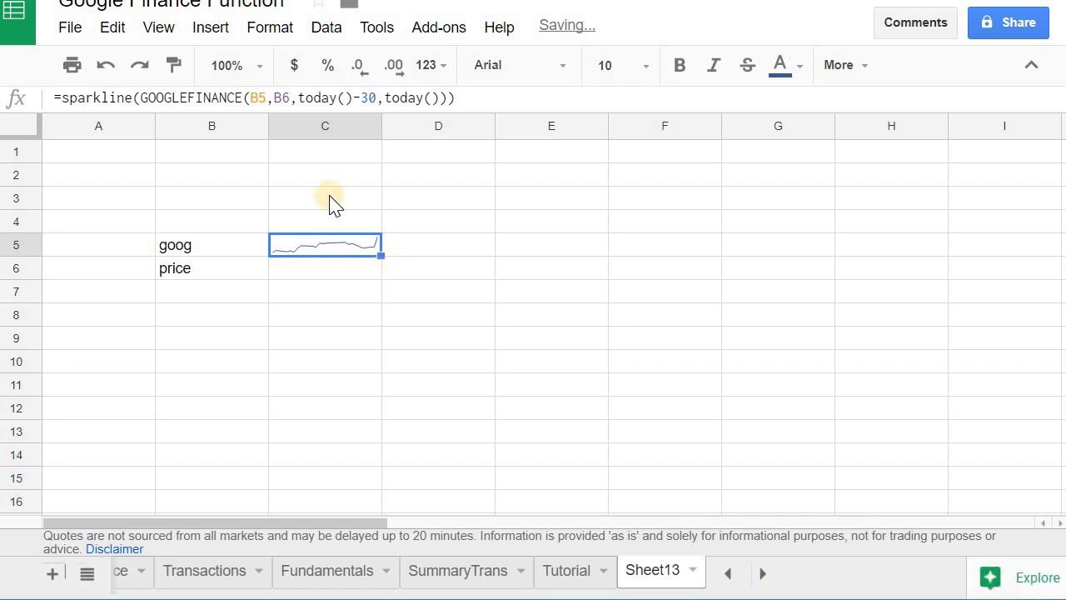
- Consult the SPARKLINE help article for its chart type options, and leave the C5 formula's edit mode without changes
click(451, 98)
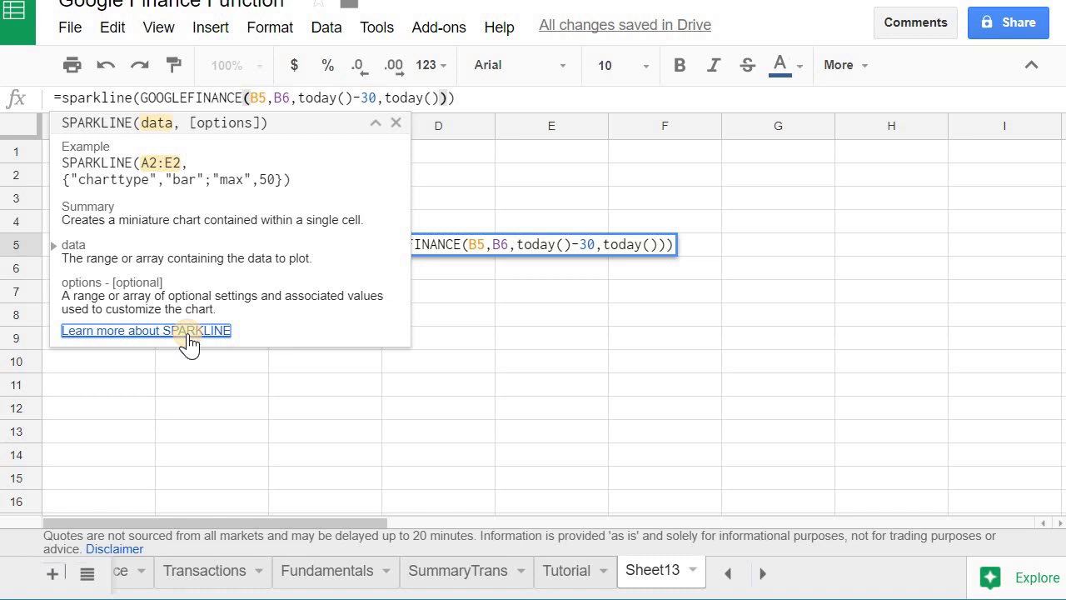
click(189, 337)
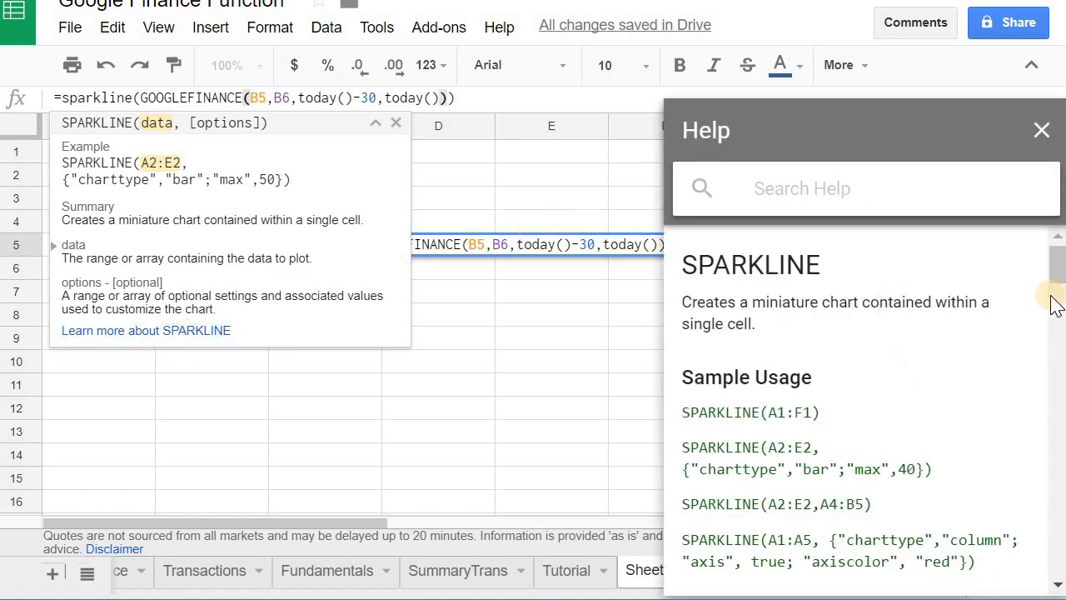
drag(1055, 277, 1057, 344)
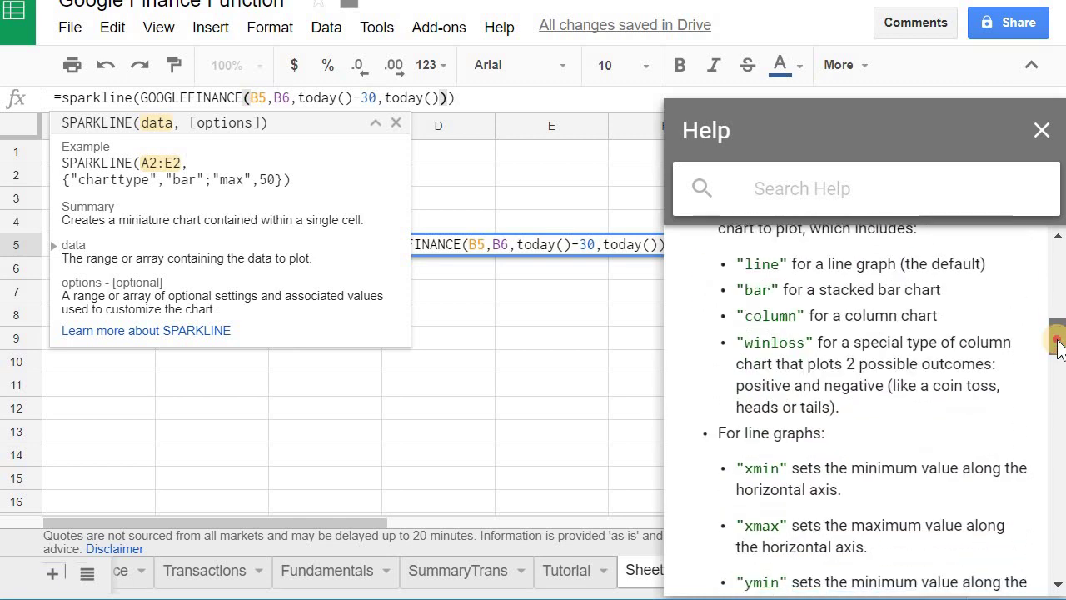
click(1045, 138)
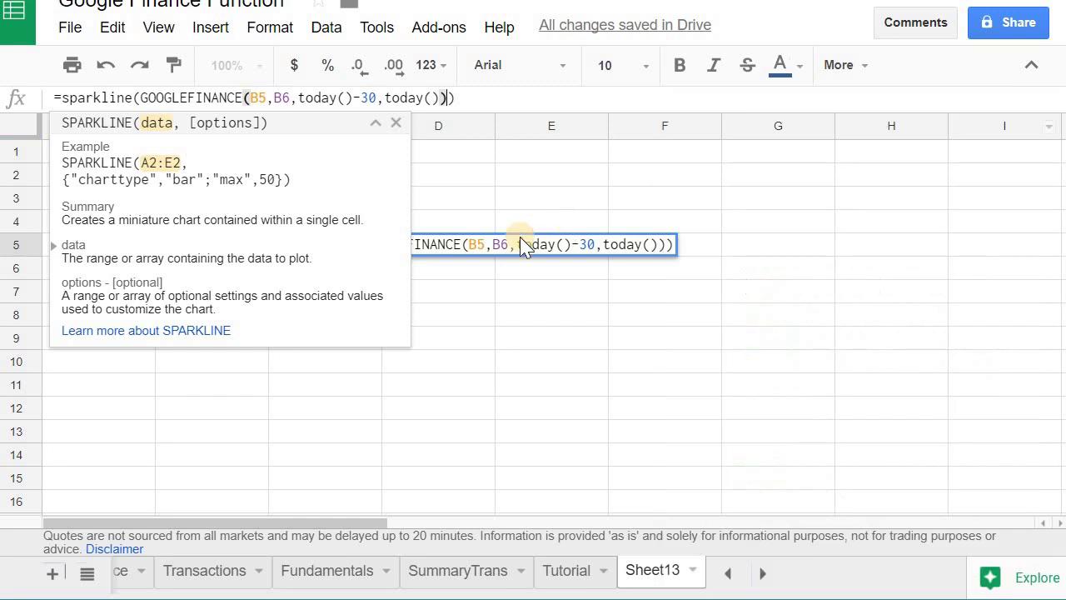
click(397, 124)
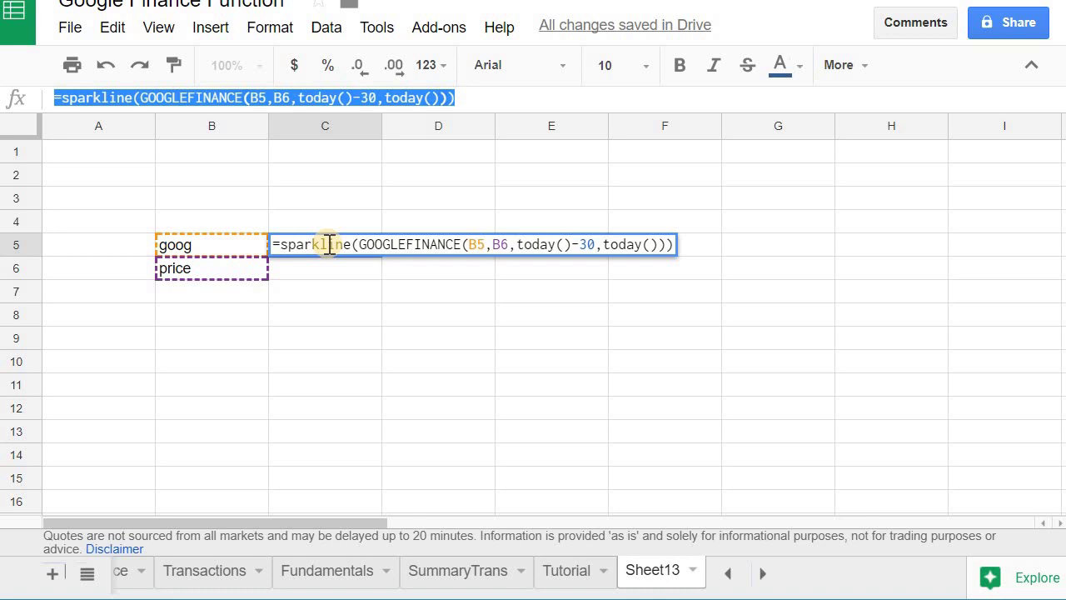
key(Escape)
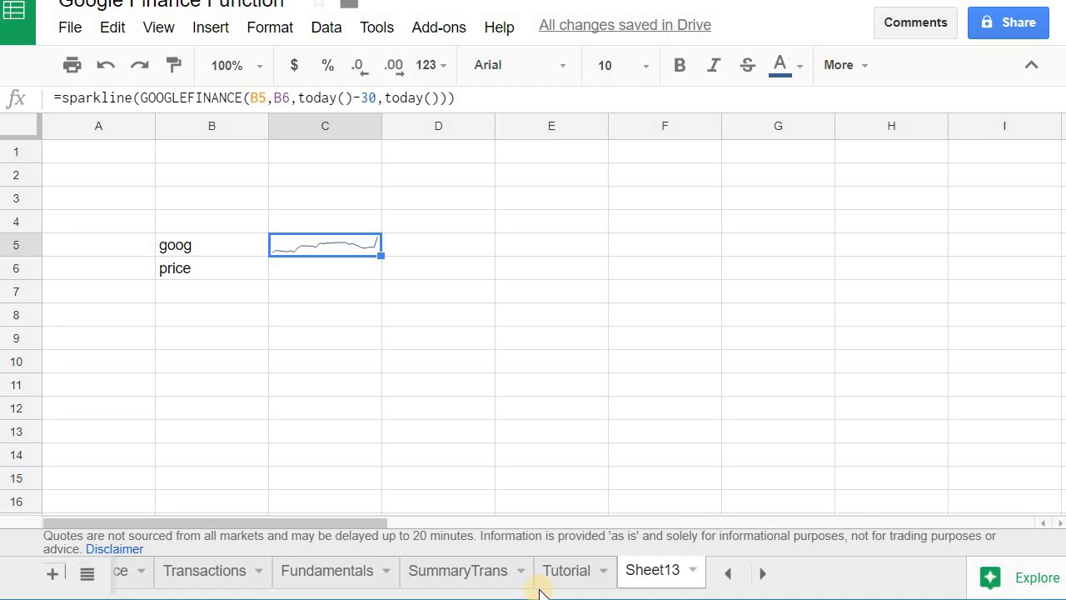
- Examine the Google Finance Fields, Tabs and Attributes columns for the overview rows on the Tutorial sheet
click(570, 581)
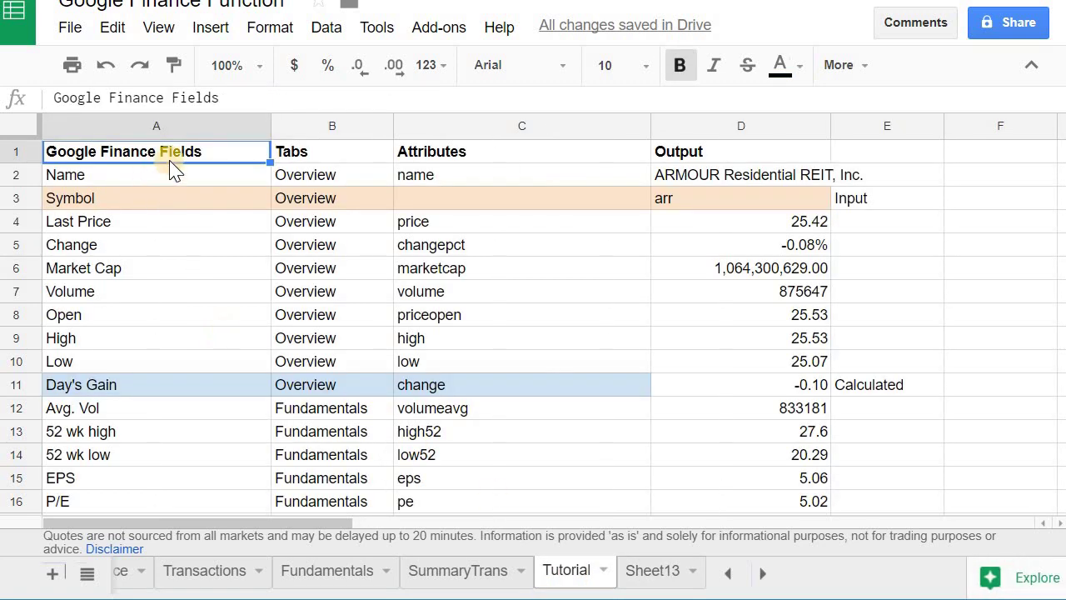
drag(202, 150, 224, 390)
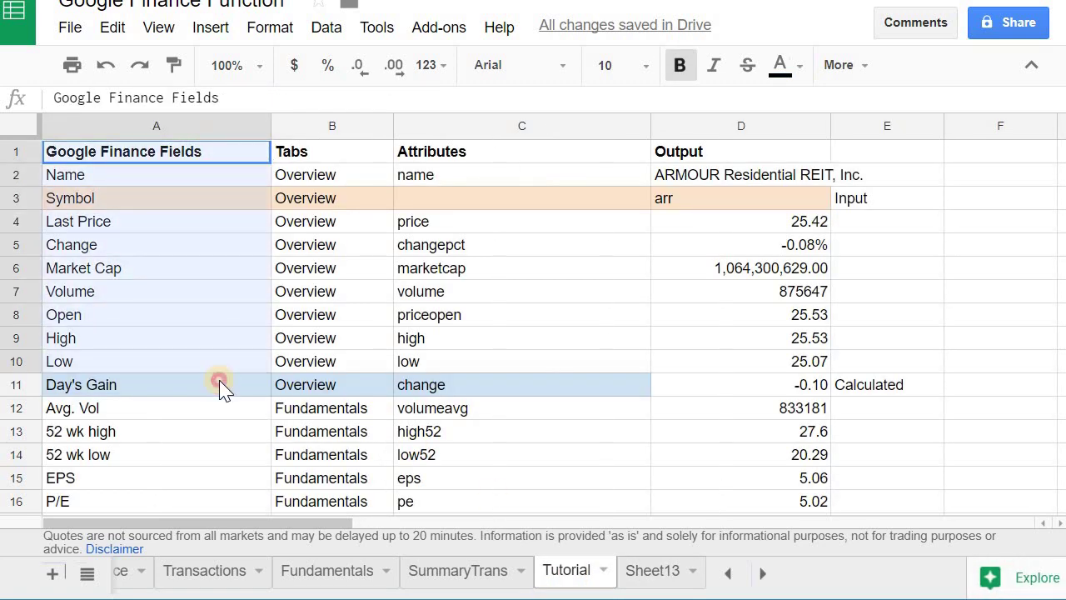
drag(331, 150, 328, 385)
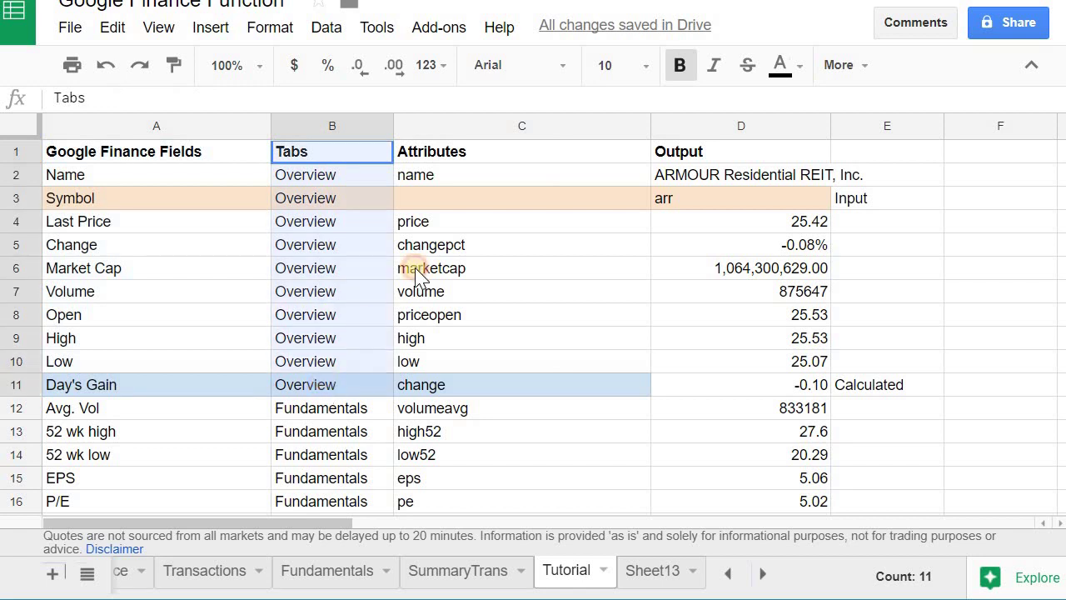
drag(475, 155, 501, 385)
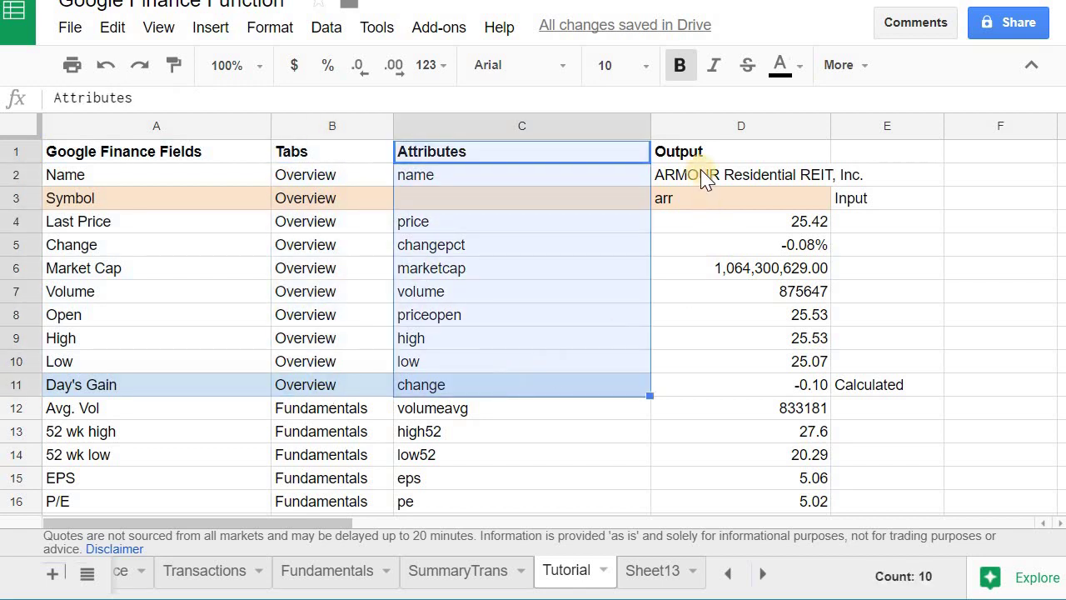
- Review the Fundamentals and Performance rows on the Tutorial sheet, including the input and calculated fields
scroll(469, 380, down, 2)
scroll(469, 379, down, 2)
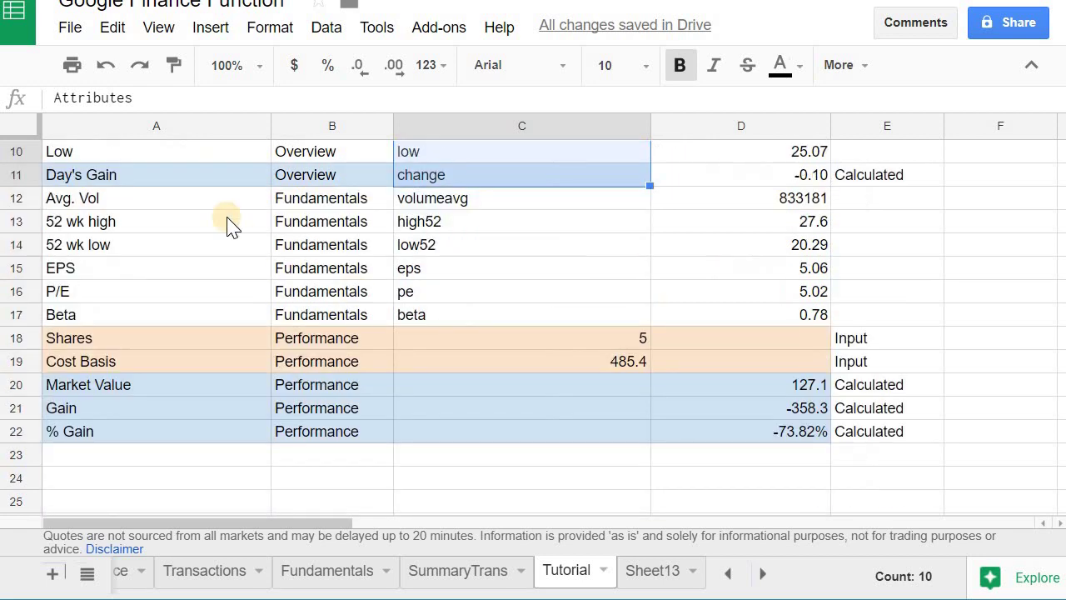
drag(174, 200, 326, 445)
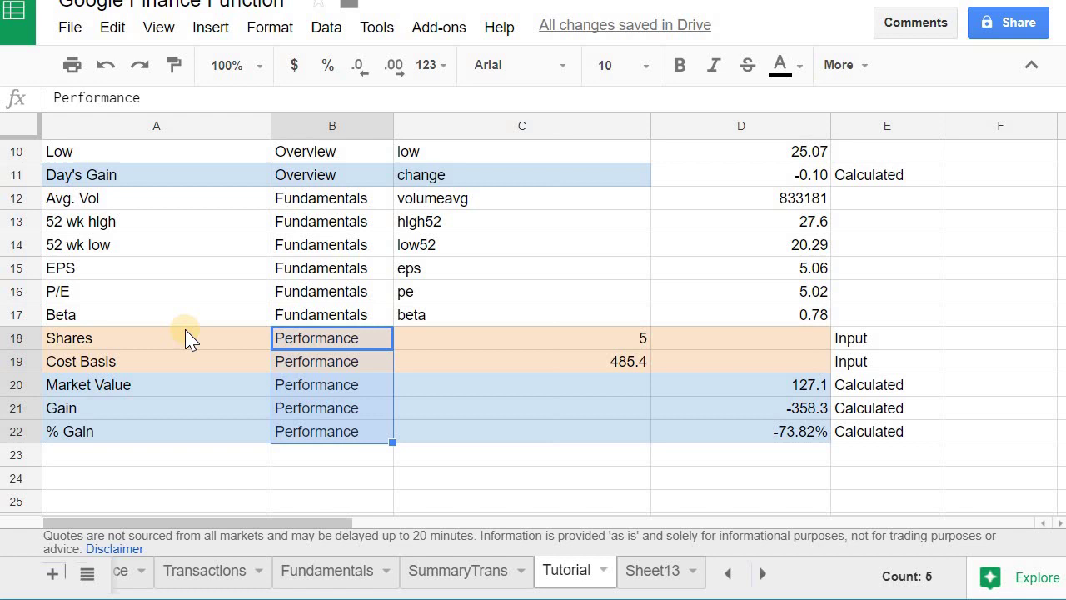
drag(219, 333, 770, 361)
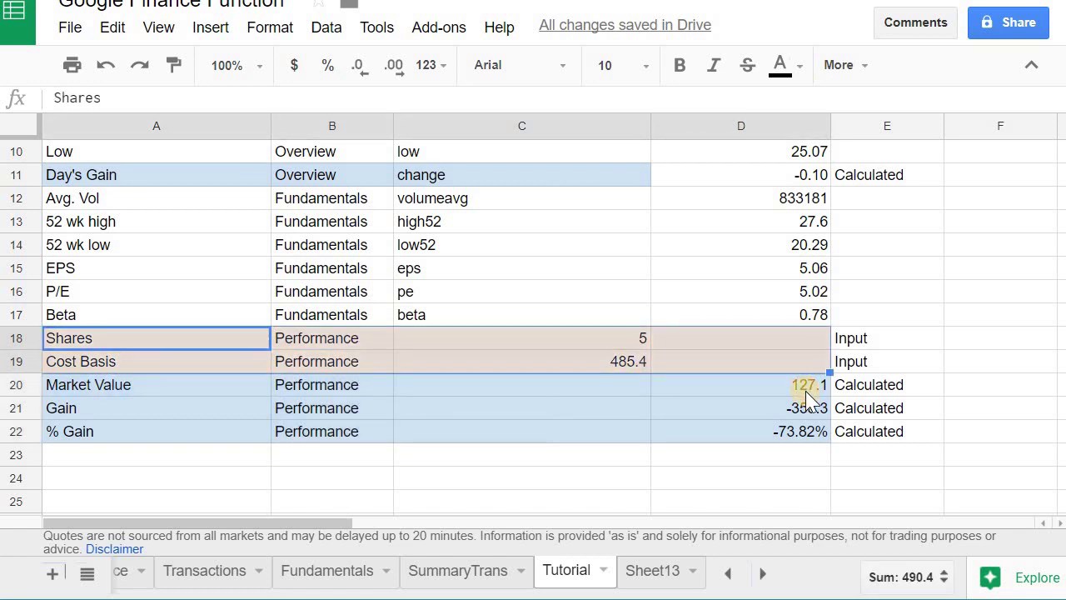
click(871, 388)
shift+click(70, 442)
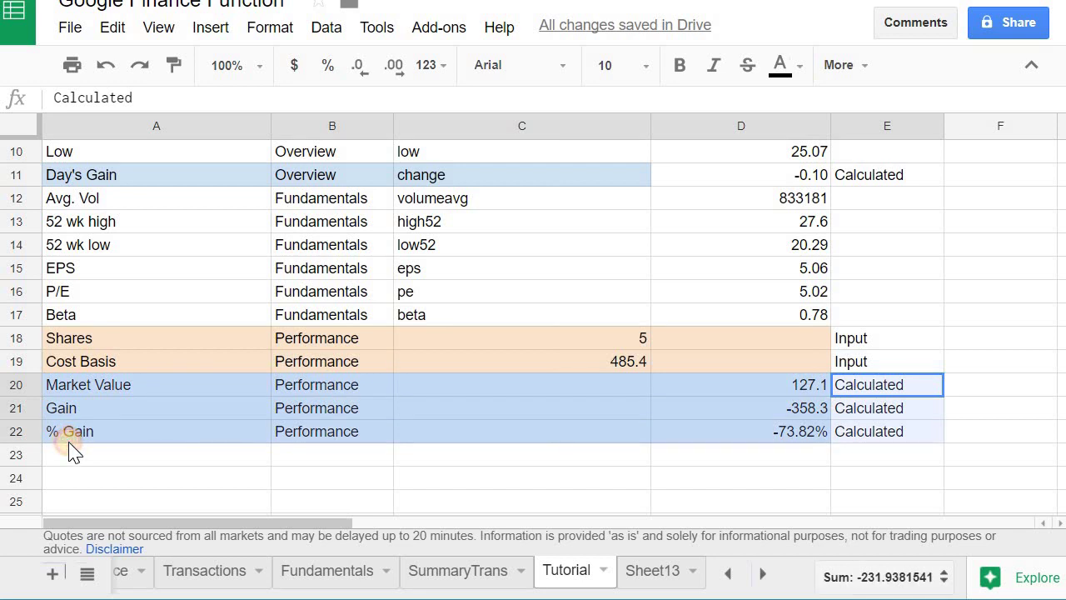
- Inspect the Market Value and Avg. Vol output formulas on the Tutorial sheet, and the attribute name used for Avg. Vol
click(800, 392)
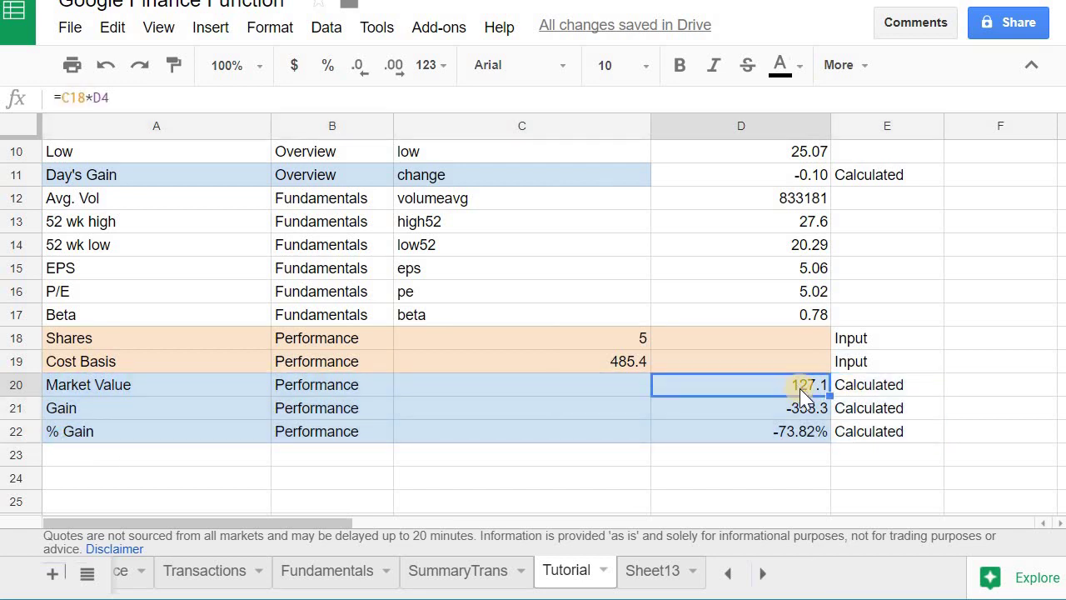
scroll(800, 389, up, 2)
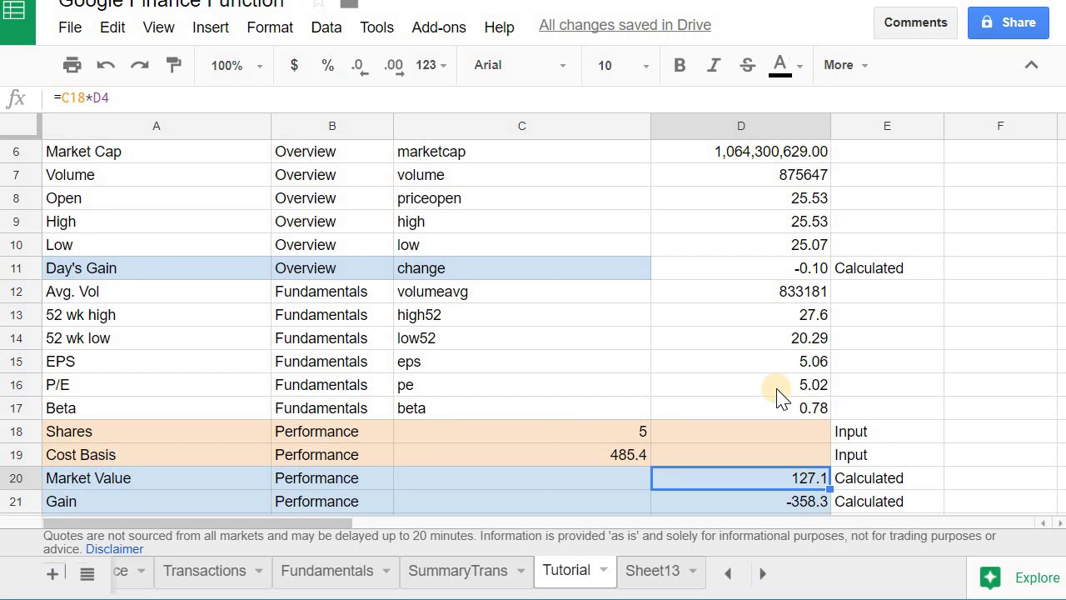
click(759, 292)
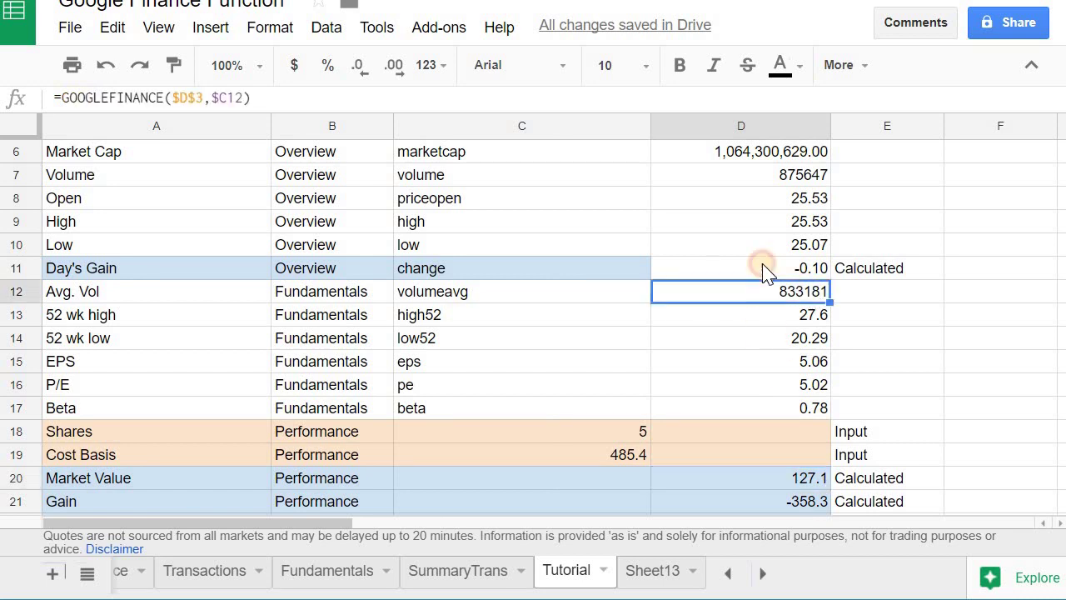
click(581, 303)
scroll(750, 315, up, 3)
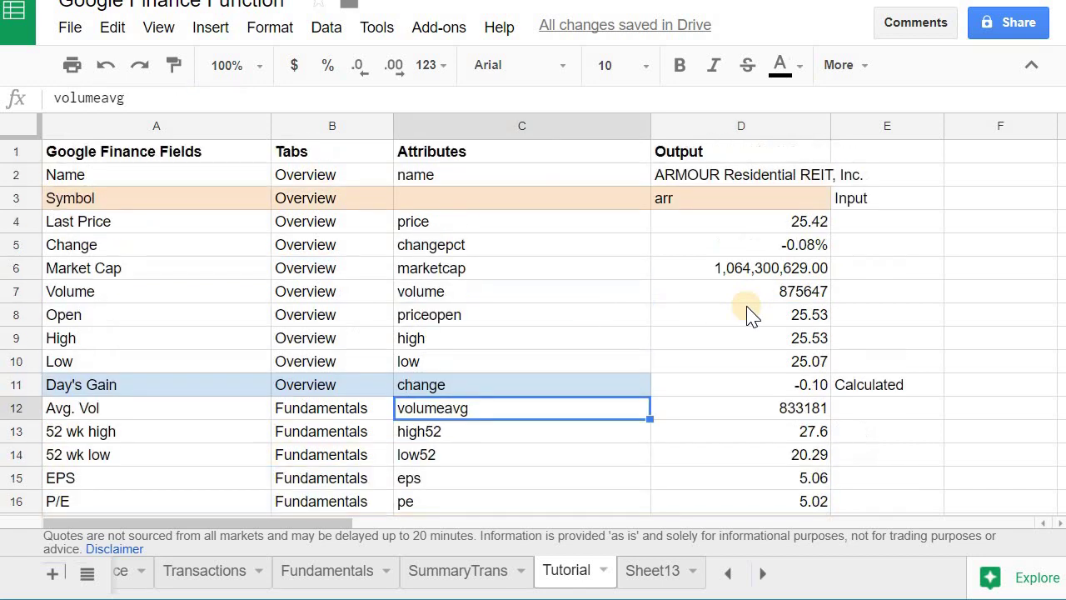
- Open the Fundamentals sheet, and switch to the Test portfolio in Google Finance to view its Fundamentals columns
click(332, 575)
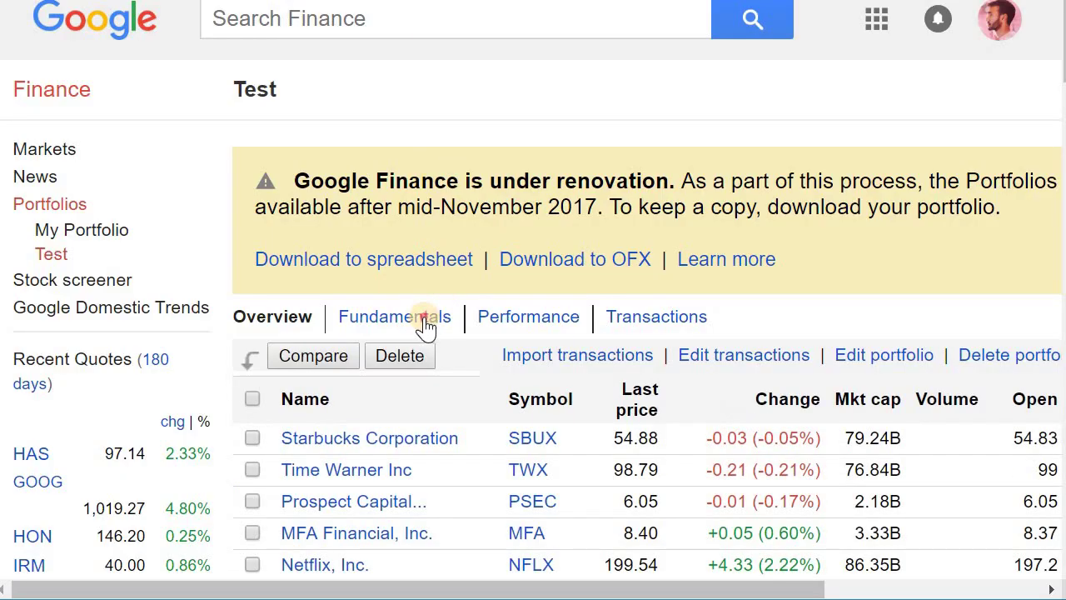
click(428, 320)
scroll(490, 385, down, 1)
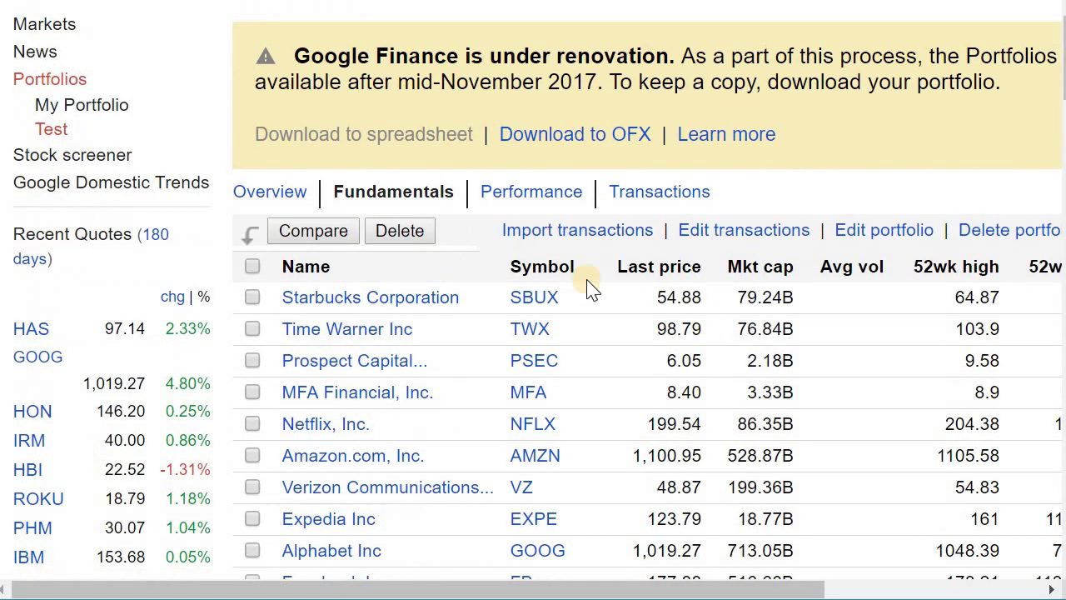
drag(564, 589, 836, 583)
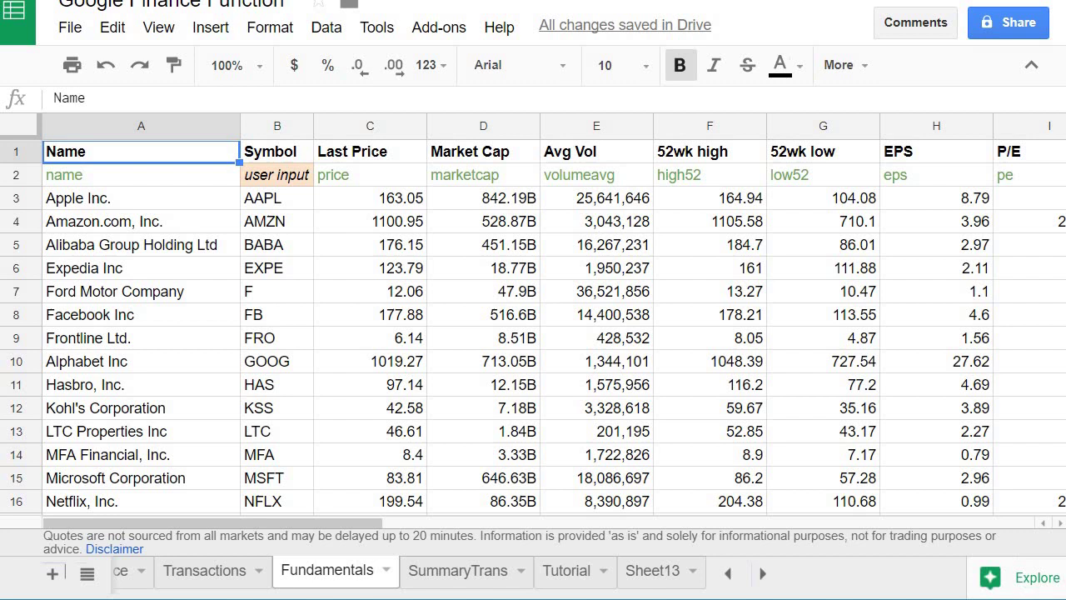
- Check the row 2 entries under Name, Symbol and Last Price on the Fundamentals sheet
click(150, 185)
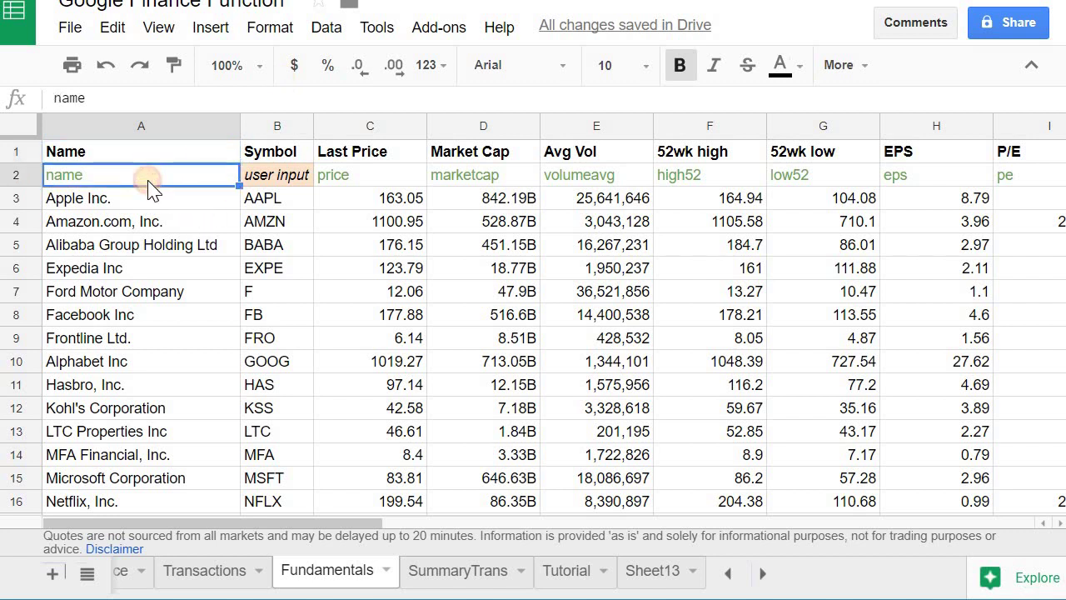
click(275, 178)
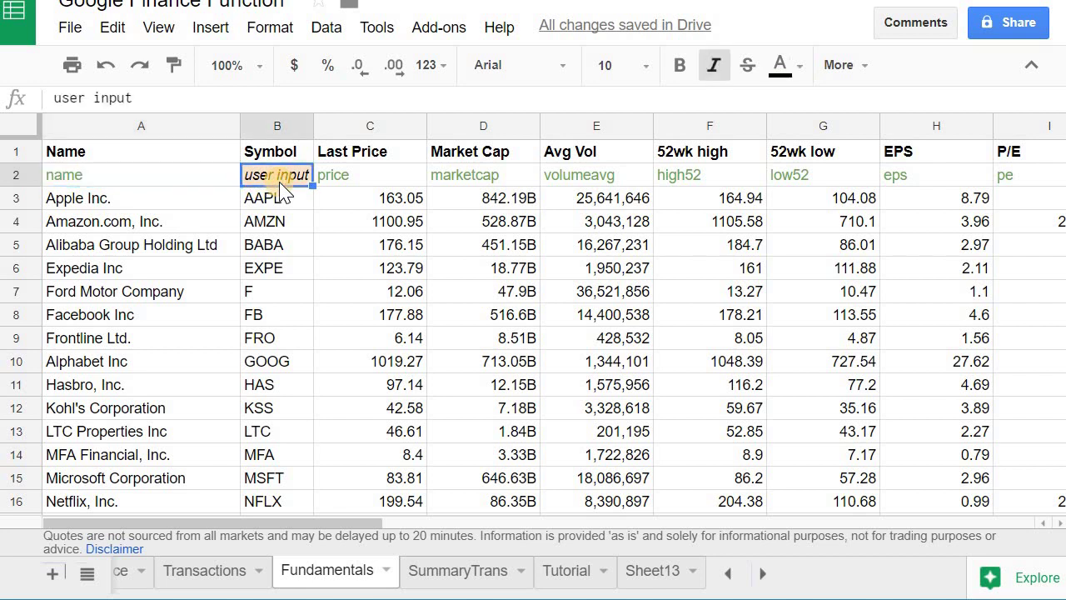
click(371, 179)
- Inspect the GOOGLEFINANCE formulas in A3 and C3 and the symbol formula in B3 on the Fundamentals sheet
click(184, 198)
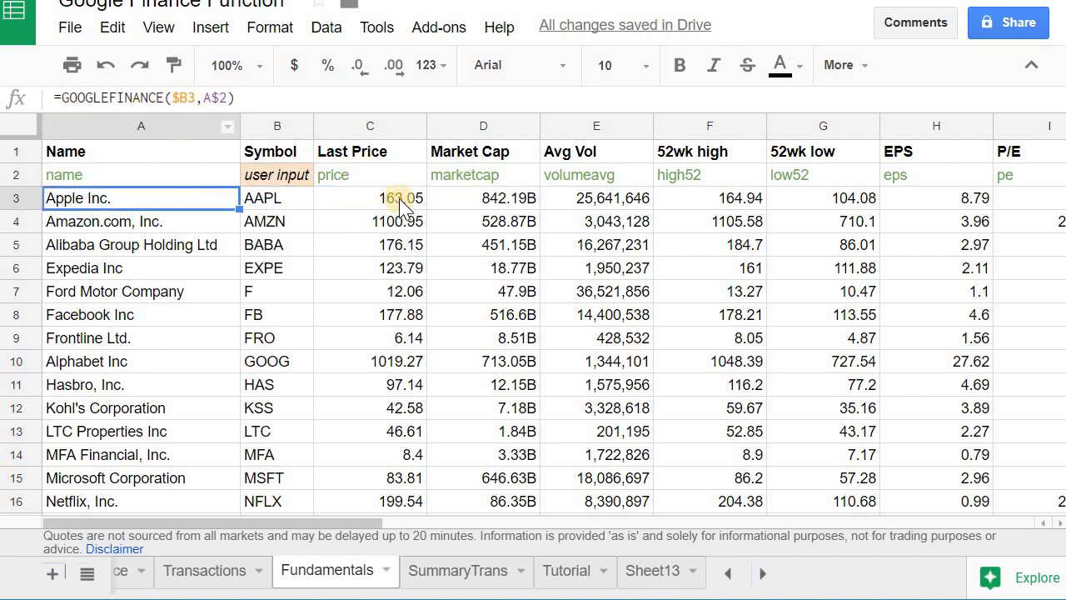
key(Right)
key(Right)
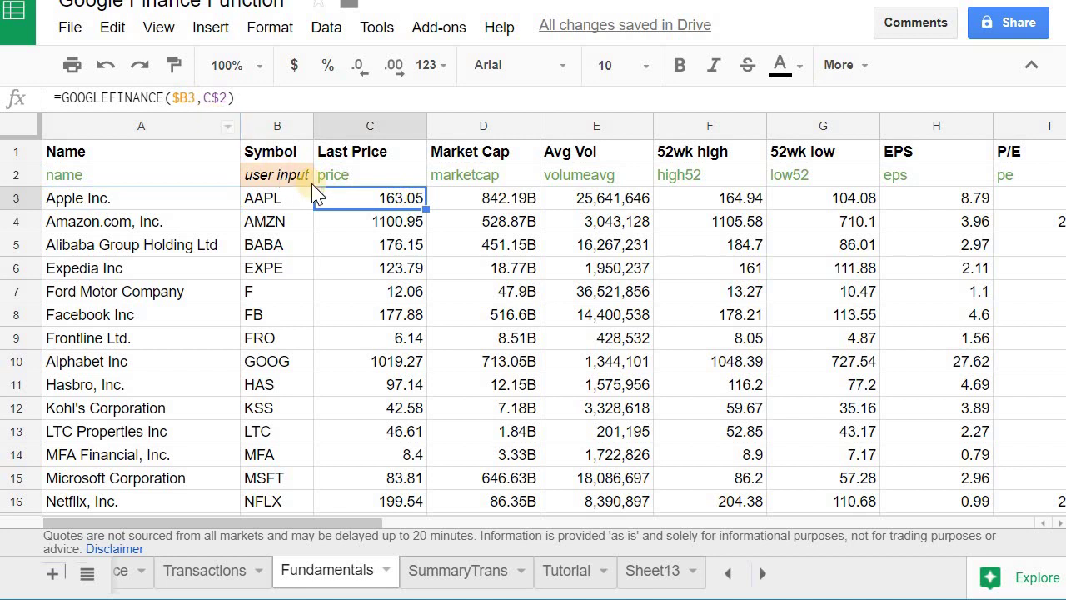
double_click(379, 200)
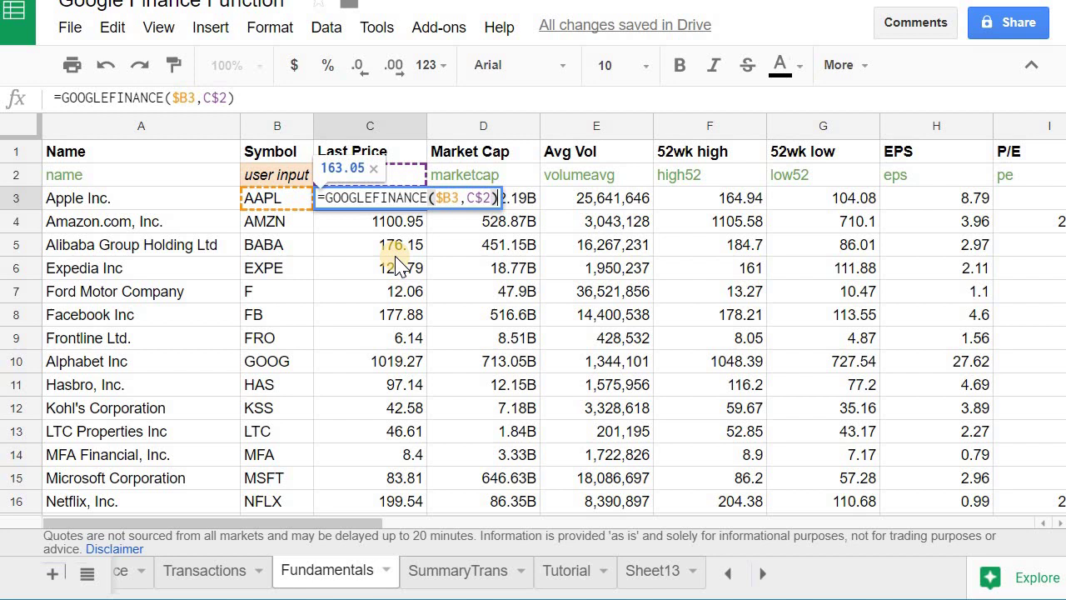
key(Escape)
click(299, 199)
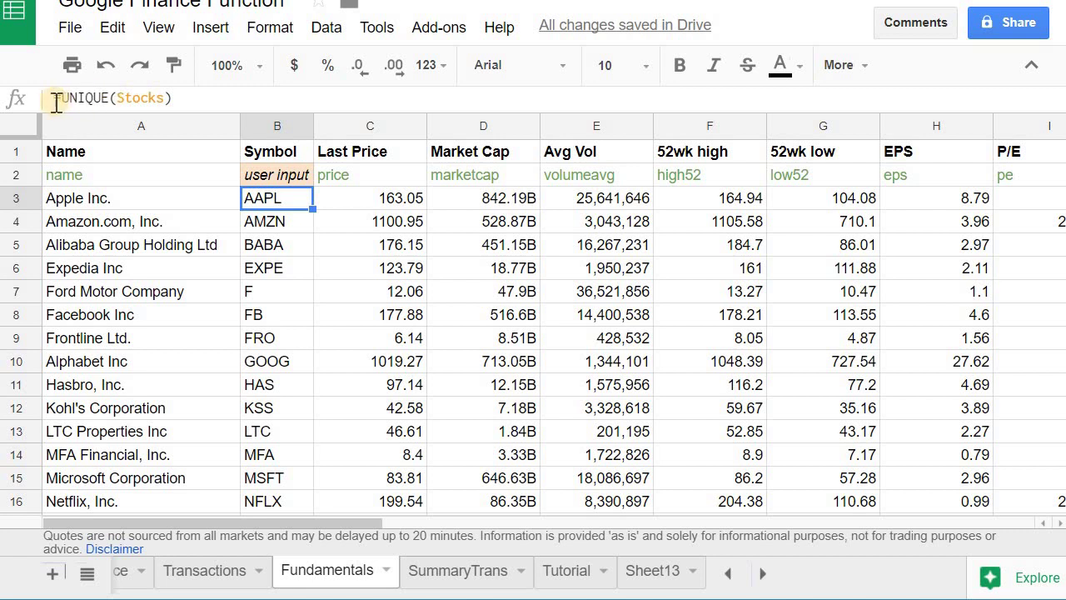
- Examine the UNIQUE formula behind the Symbol list in B3 on the Fundamentals sheet, along with its function help
click(129, 97)
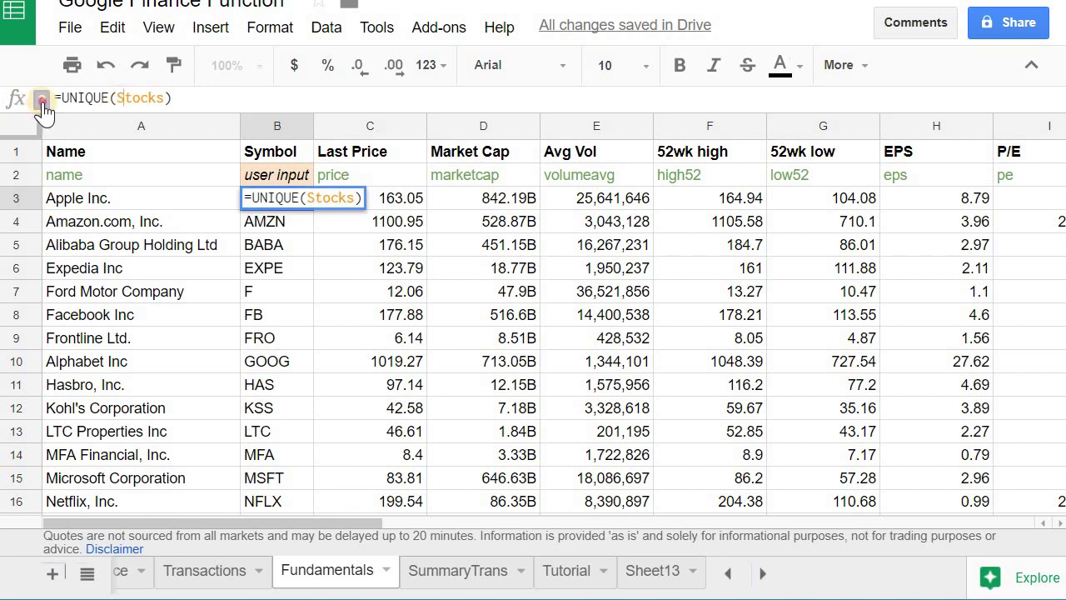
key(ctrl+a)
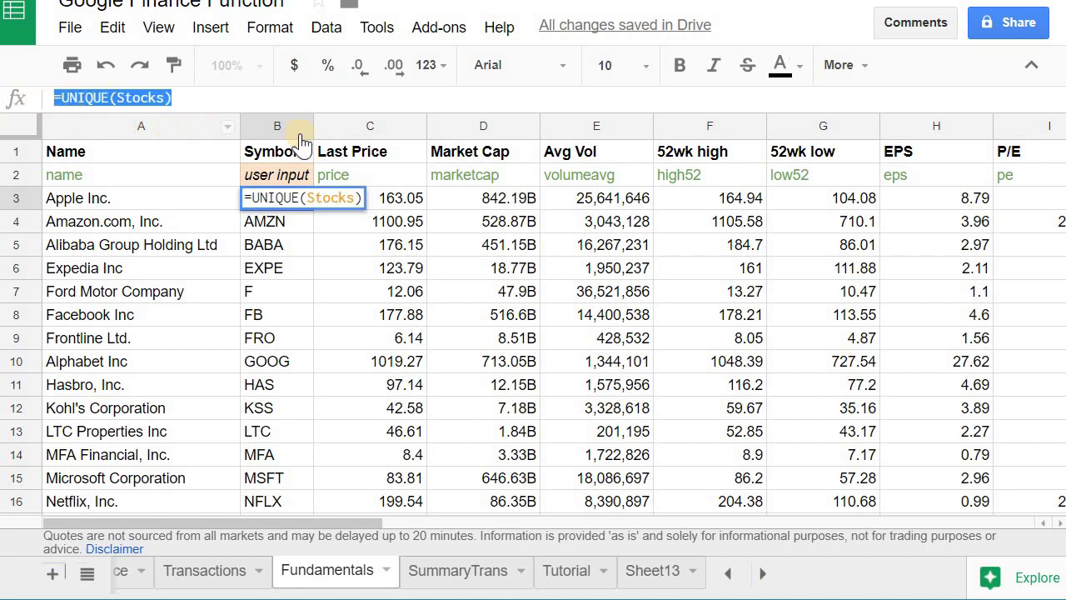
click(301, 198)
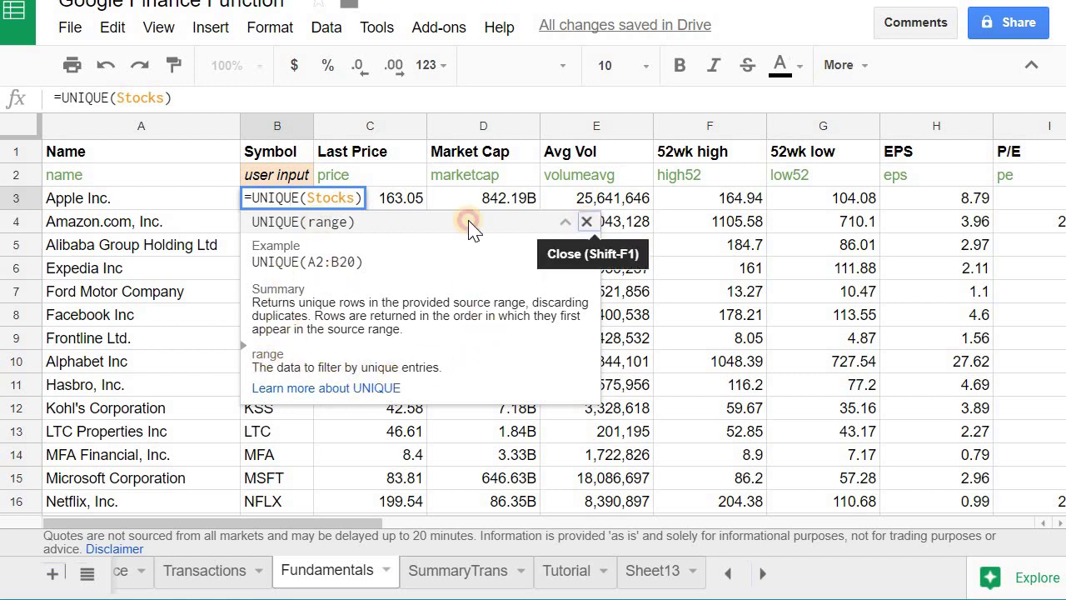
triple_click(305, 203)
key(Escape)
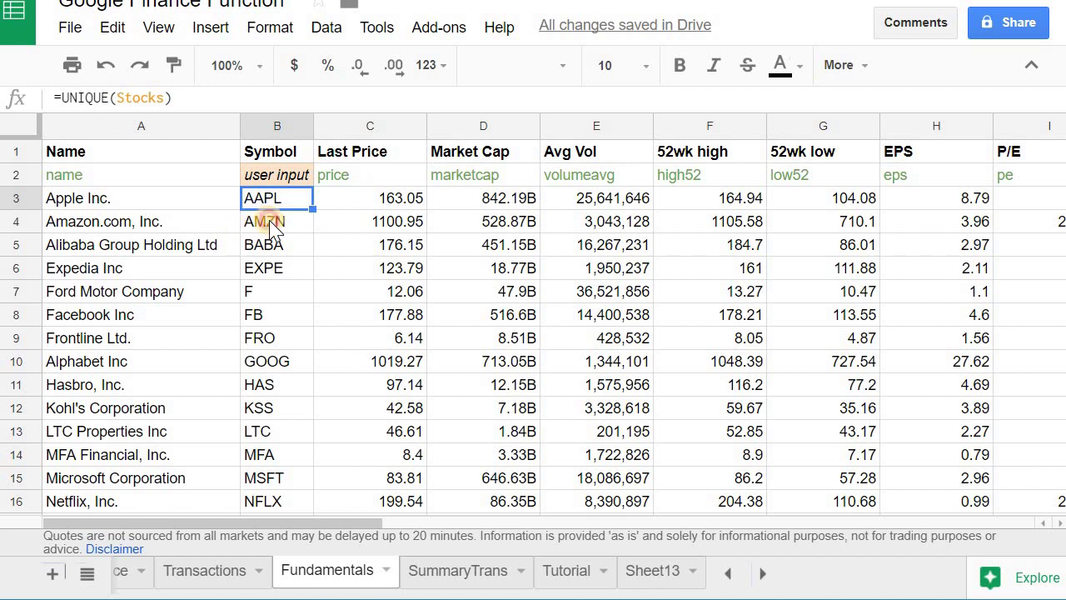
click(265, 222)
- Clear the UNIQUE formula from B3 on the Fundamentals sheet, and undo the deletion
click(306, 203)
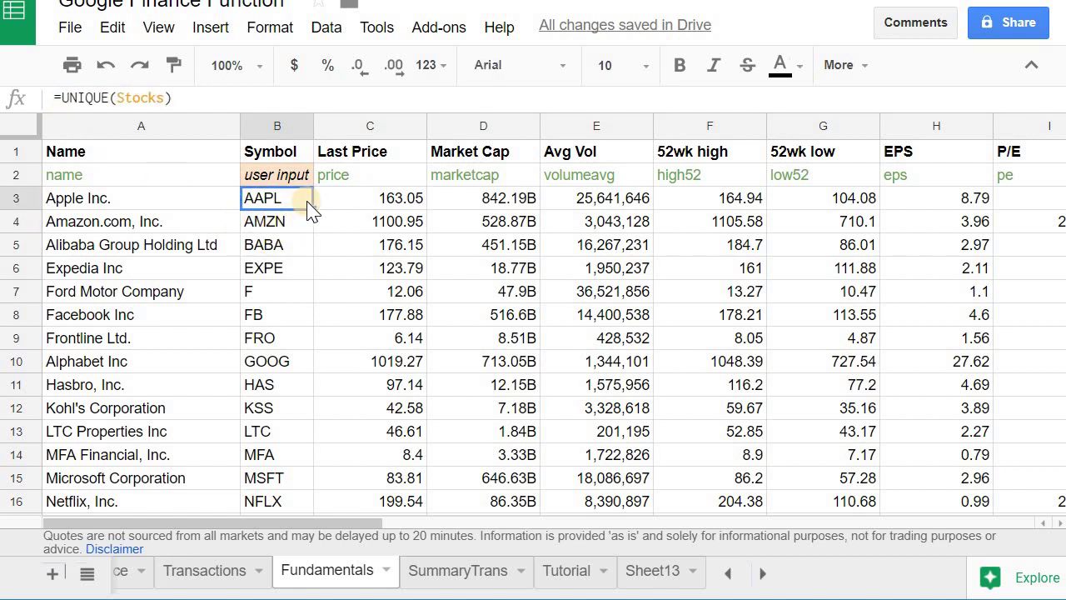
key(Delete)
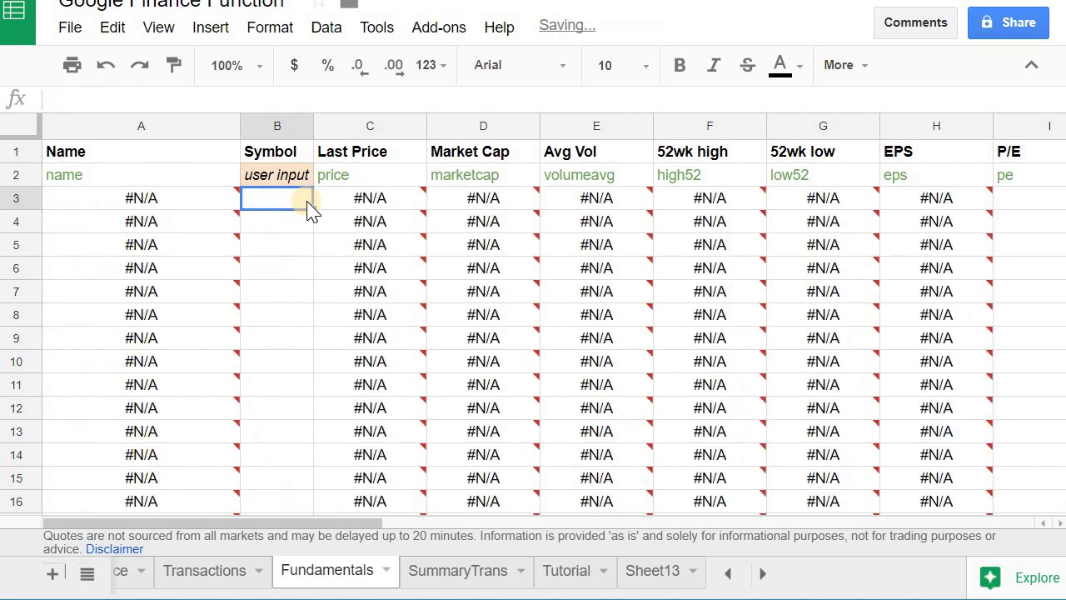
key(ctrl+z)
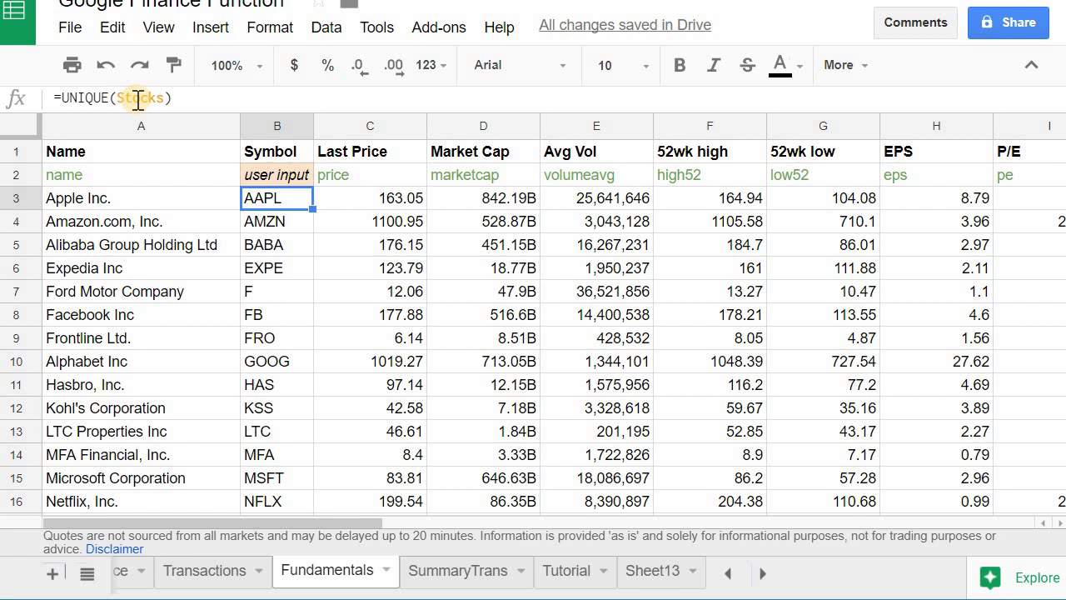
- Look up the cell range behind the named range Stocks, and close the named ranges list
click(329, 30)
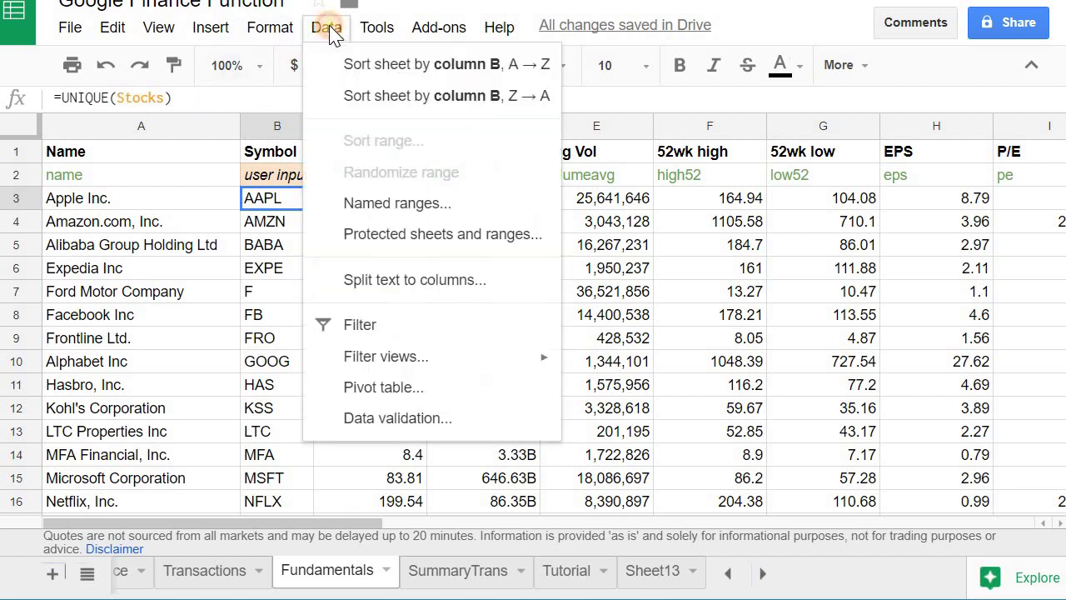
click(425, 213)
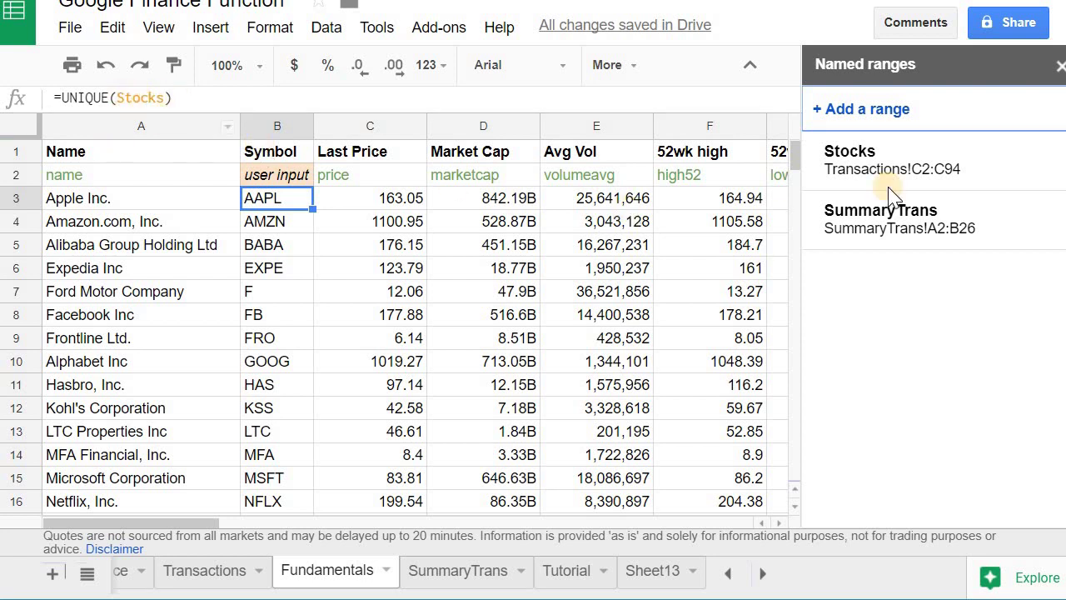
key(Escape)
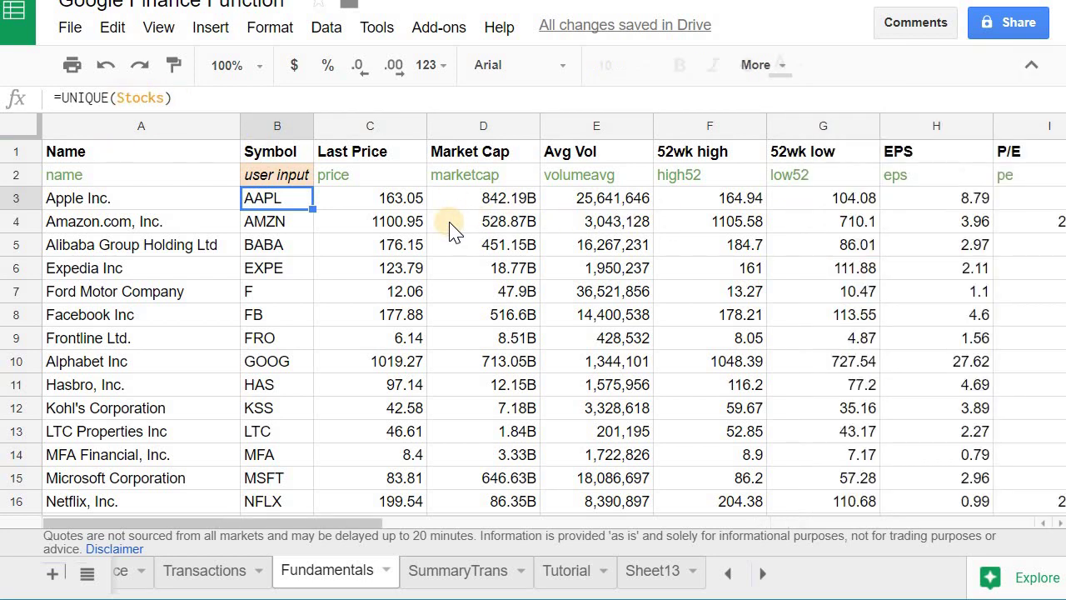
- Check the Market Cap formula in D4 on the Fundamentals sheet
key(Right)
key(Right)
key(Down)
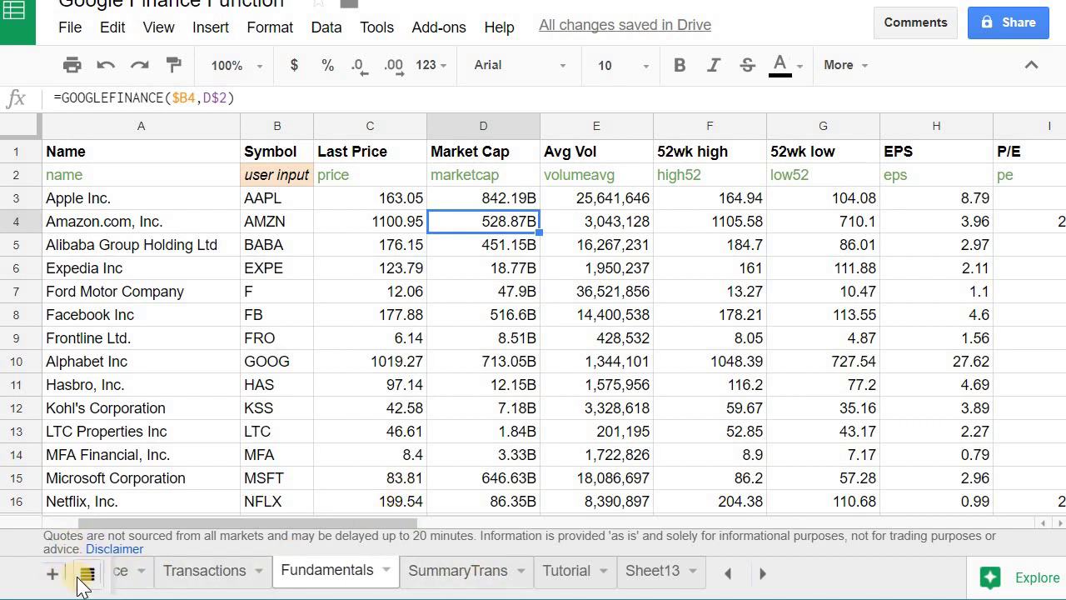
- Open the Overview sheet and view its columns starting from Name
click(728, 574)
click(728, 574)
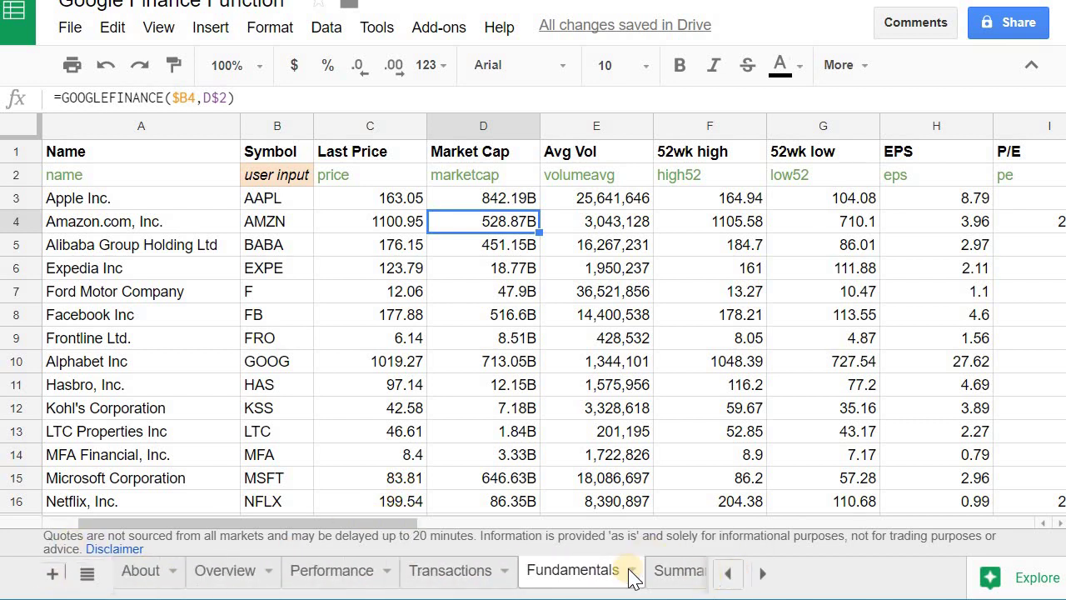
click(233, 581)
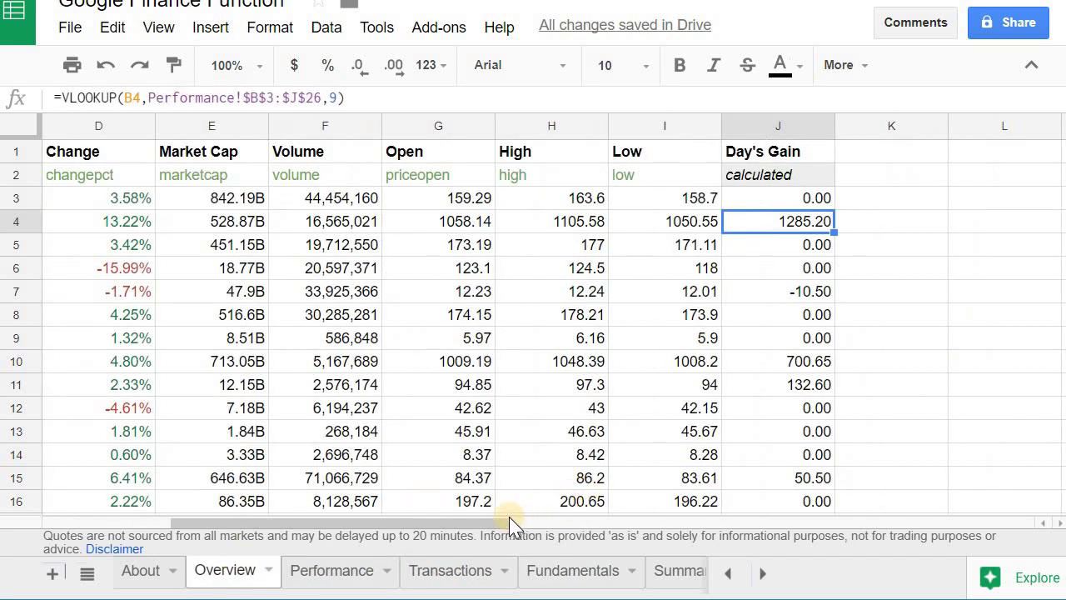
drag(438, 523, 327, 523)
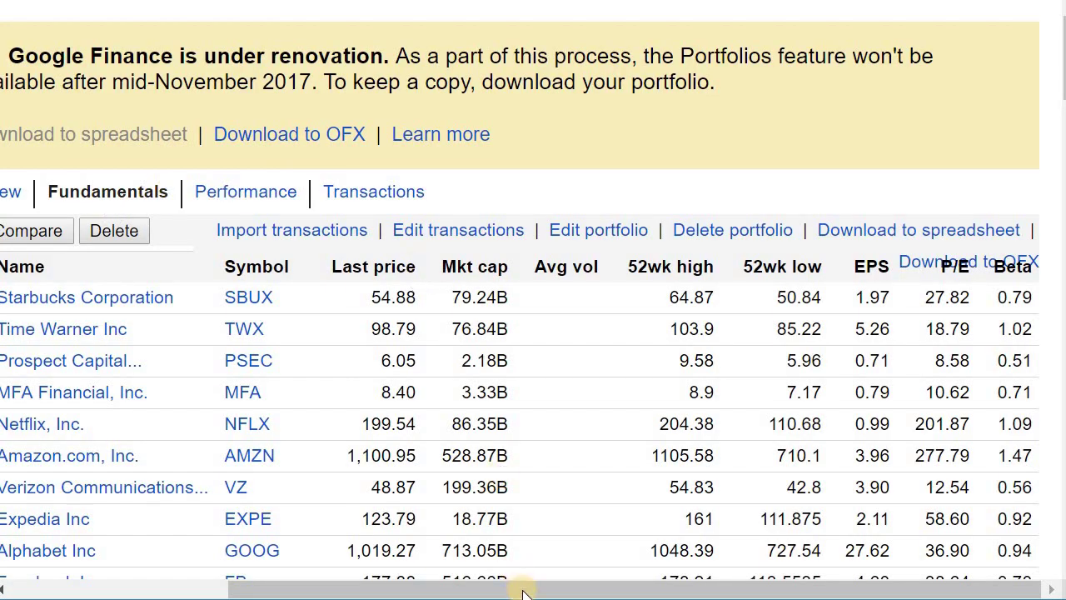
- Switch to the portfolio in Google Finance and view its Overview columns
drag(523, 591, 405, 592)
click(131, 192)
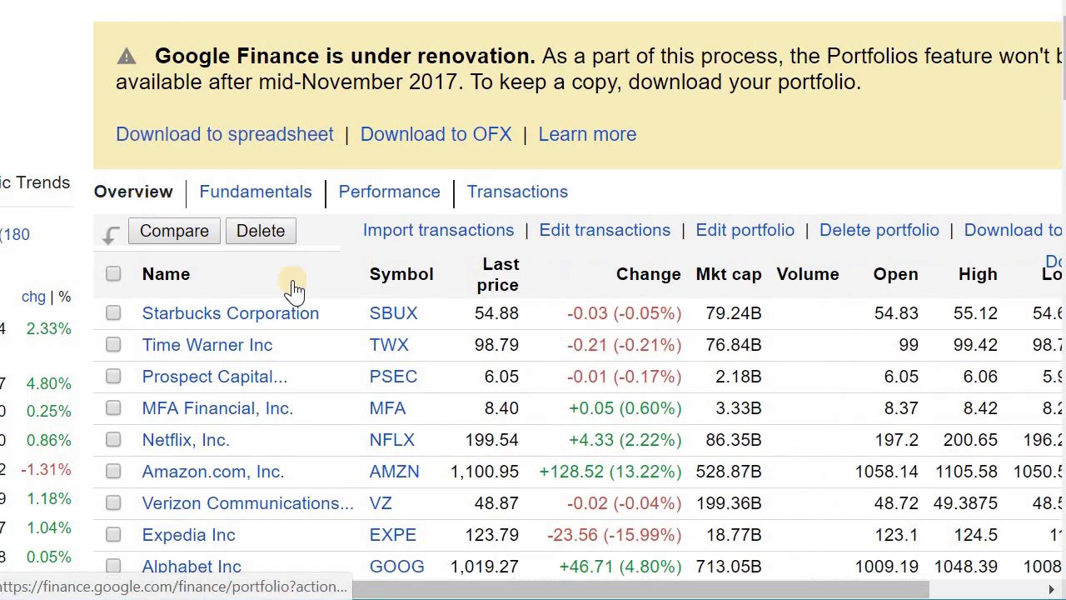
drag(488, 589, 701, 574)
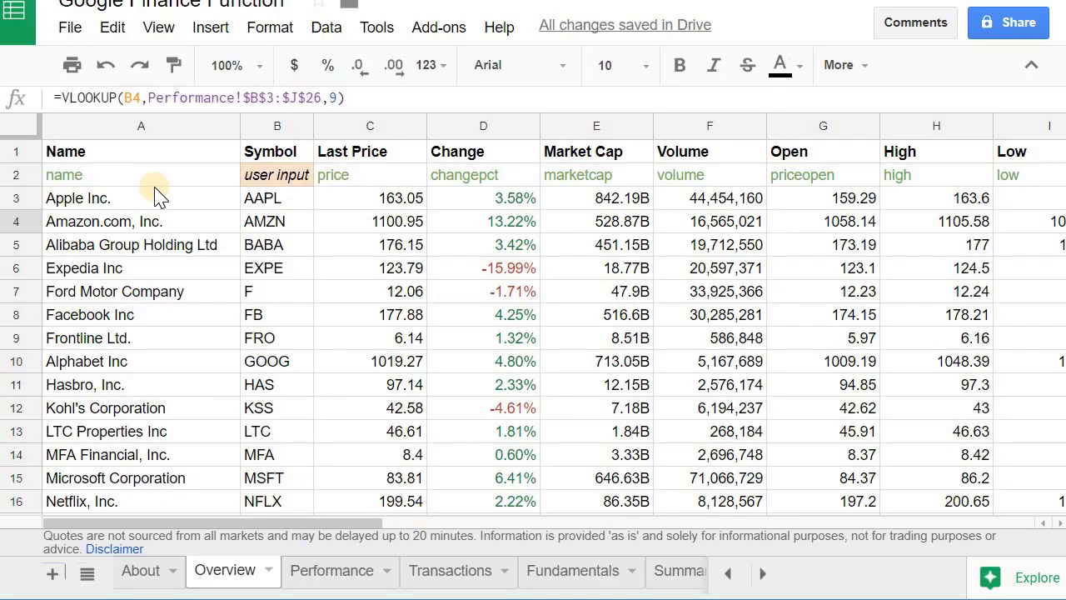
- Back on the Overview sheet in Google Sheets, check the name attribute in A2 and the Day's Gain formula in J3
click(195, 176)
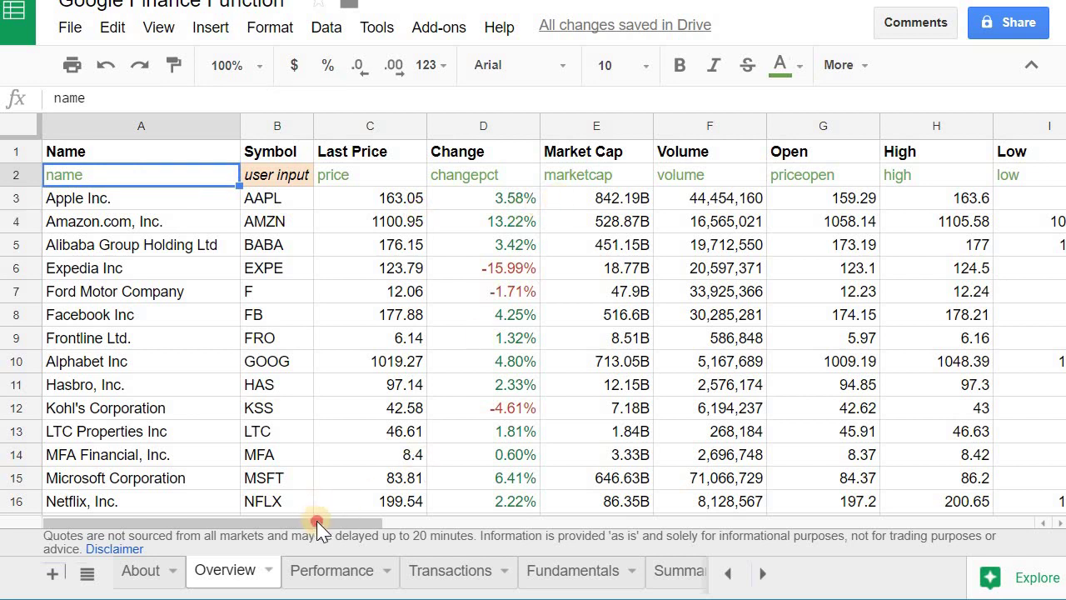
drag(317, 522, 491, 512)
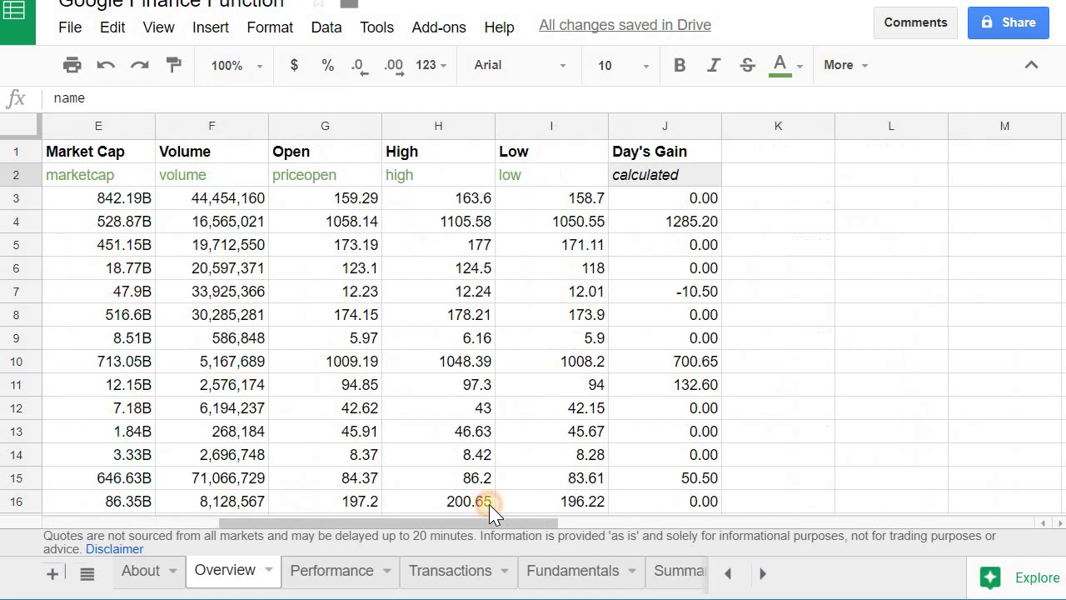
click(660, 174)
click(684, 202)
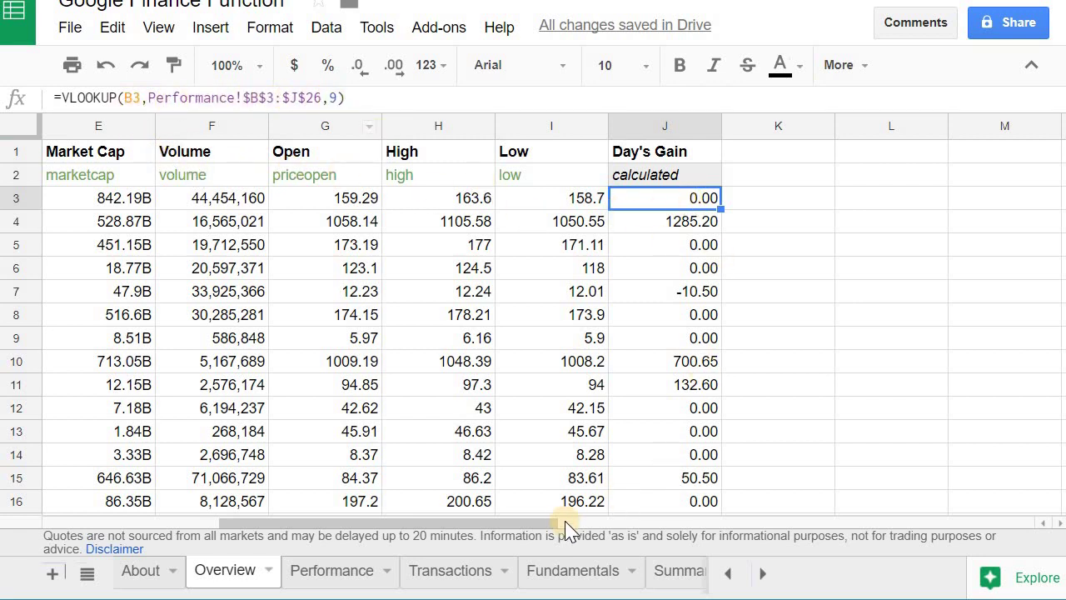
drag(560, 522, 381, 483)
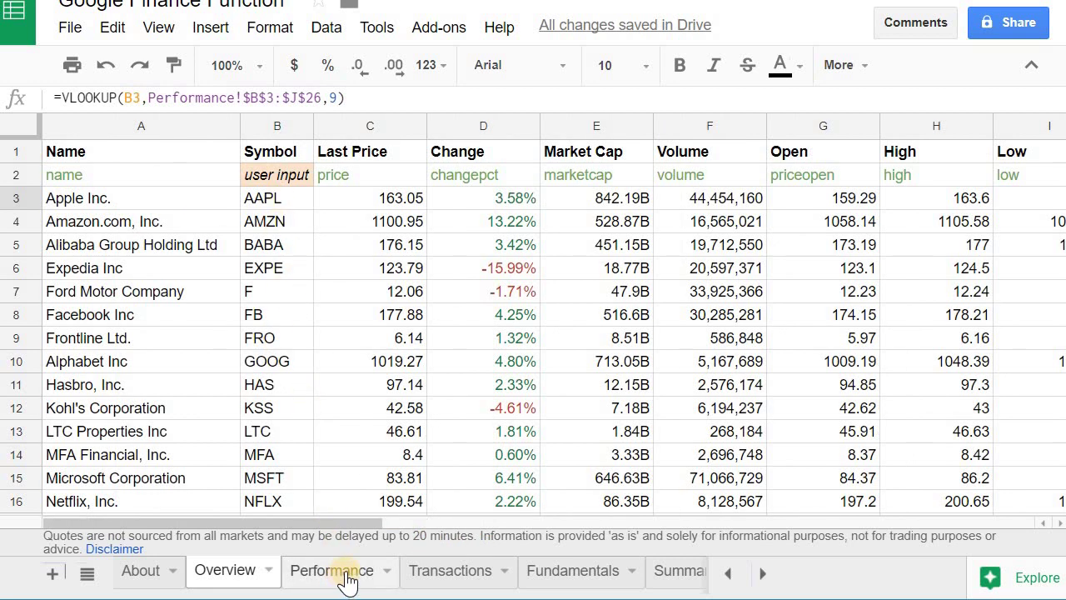
- Inspect the Shares formula in E3 on the Performance sheet and the QUERY formula in A1 on the SummaryTrans sheet
click(332, 575)
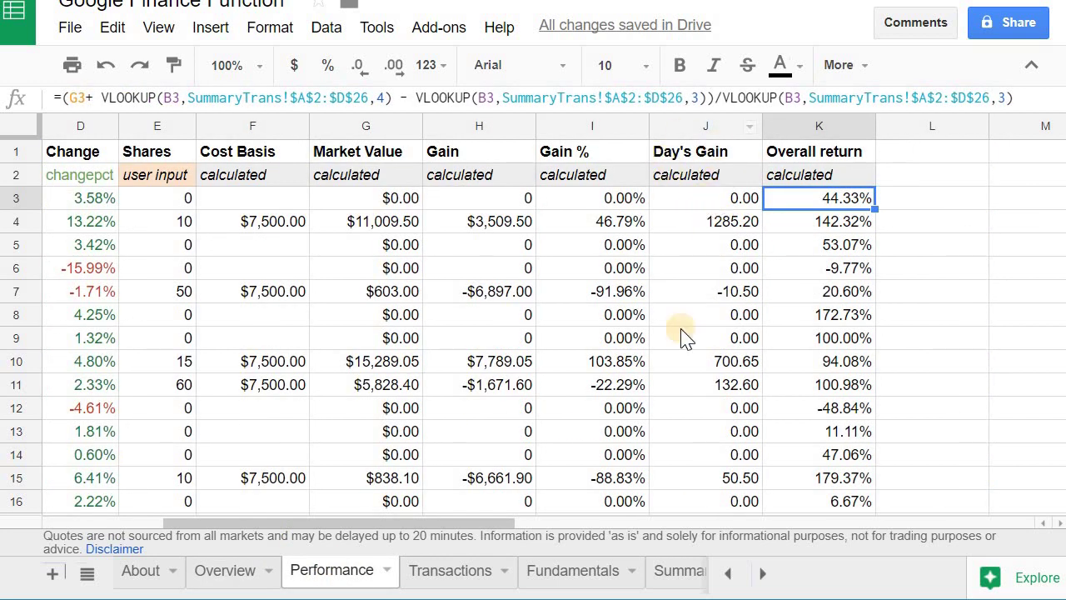
drag(474, 522, 381, 523)
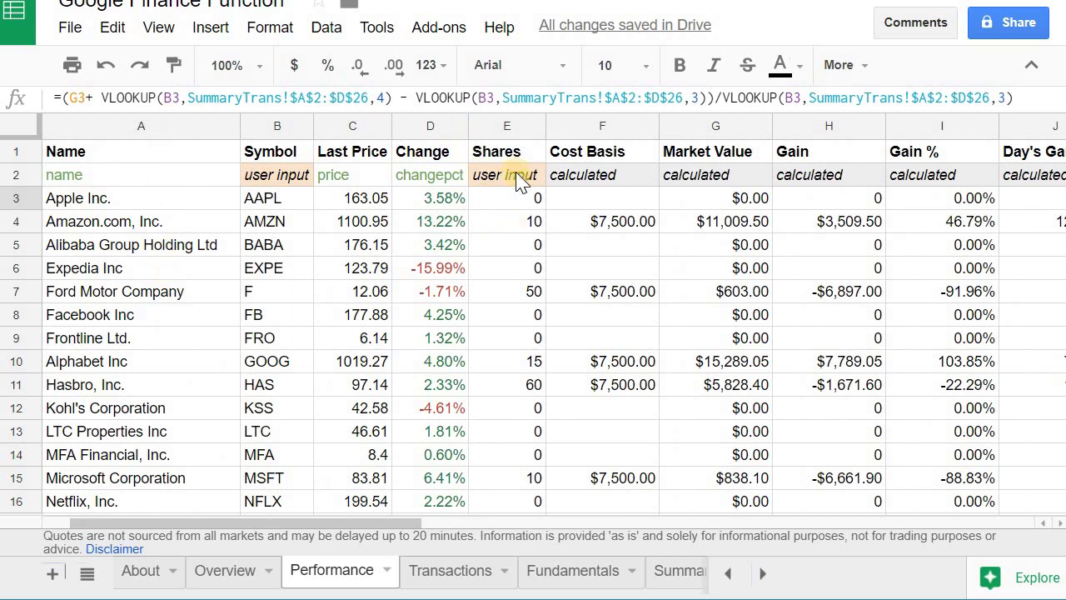
click(516, 202)
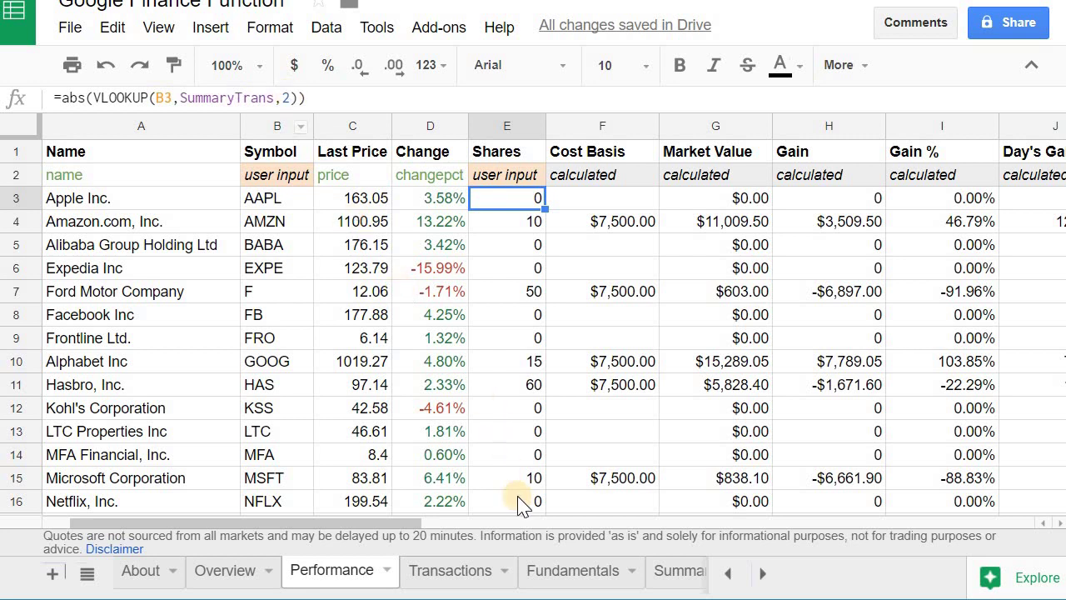
click(675, 573)
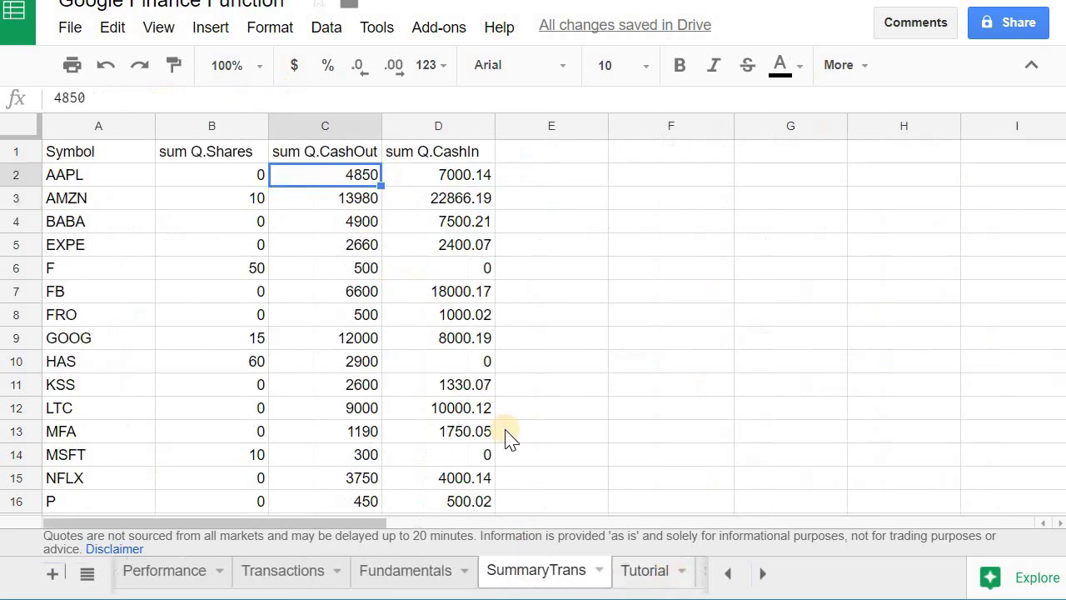
click(119, 160)
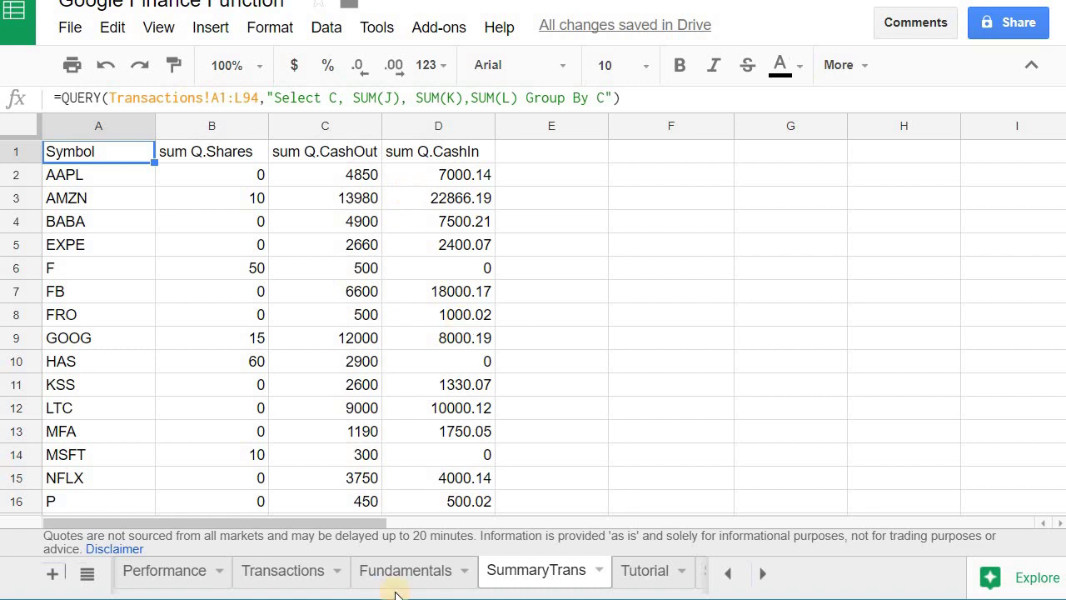
- Return to the Performance sheet and check the row 2 entry under Cost Basis and the Market Value formula in G3
click(189, 573)
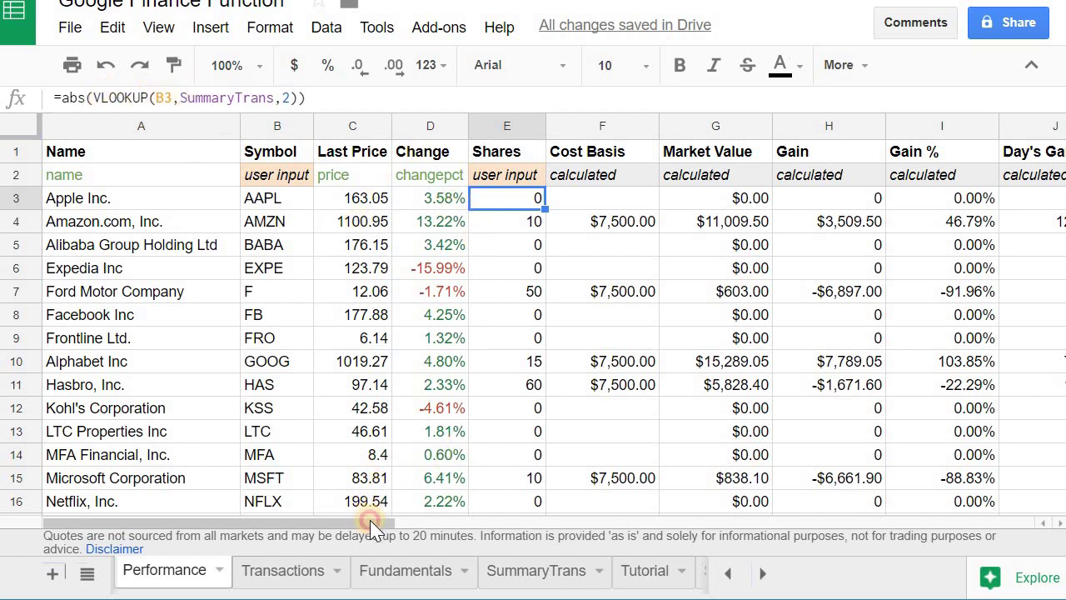
drag(370, 520, 478, 495)
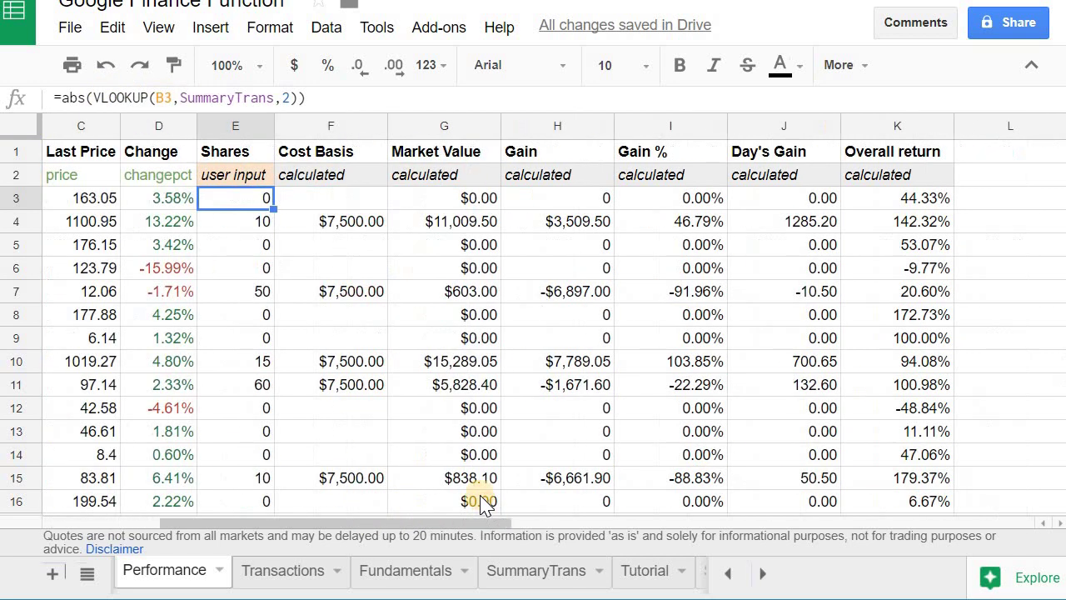
click(349, 179)
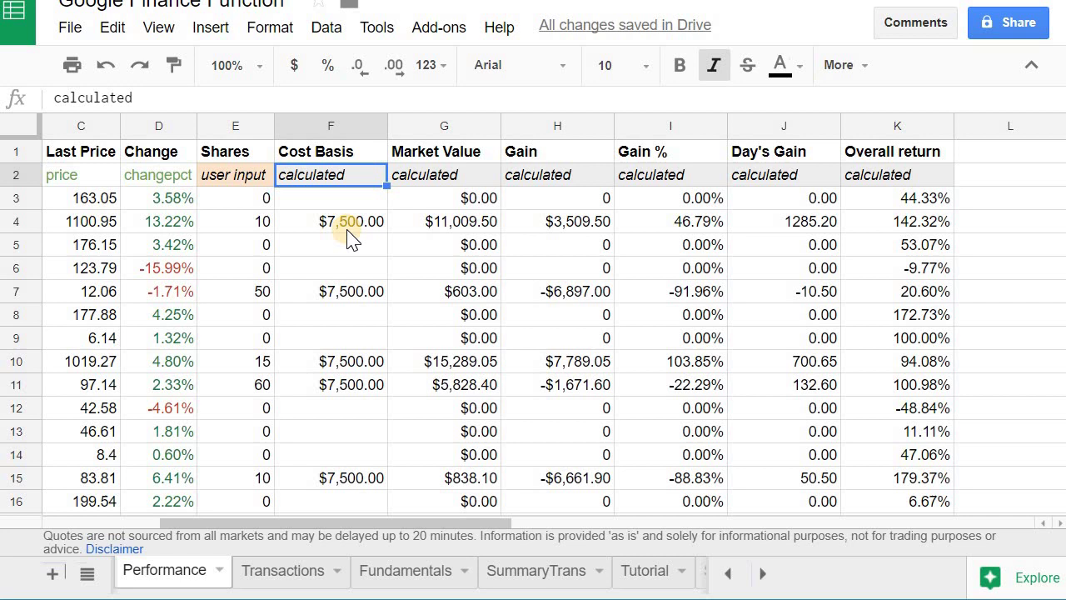
click(479, 198)
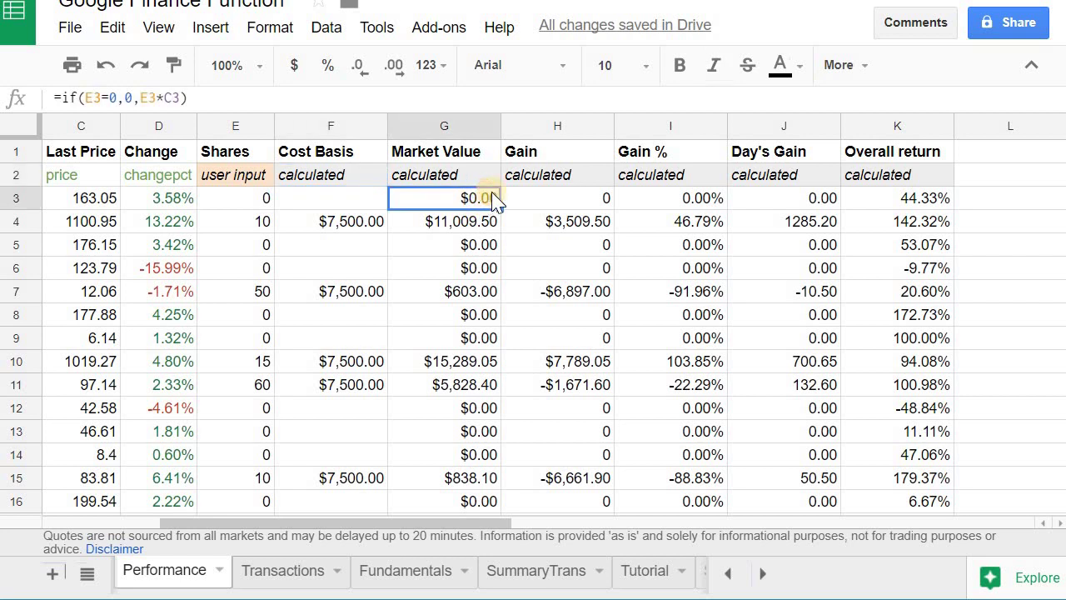
- Inspect the Gain formulas in H3 and H4 and their referenced cells, leaving both formulas unedited
click(578, 202)
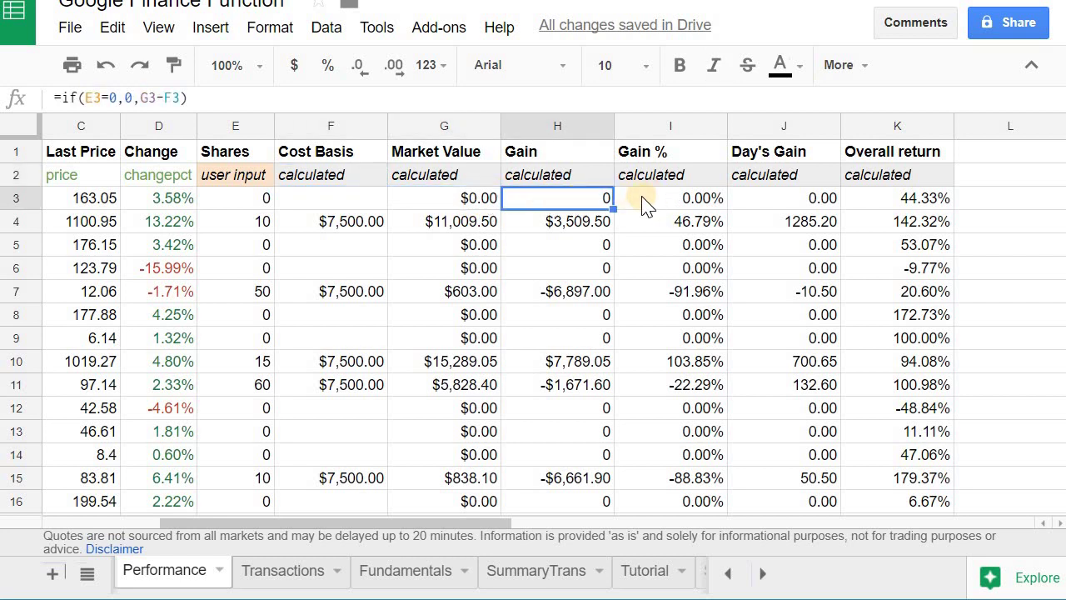
double_click(588, 197)
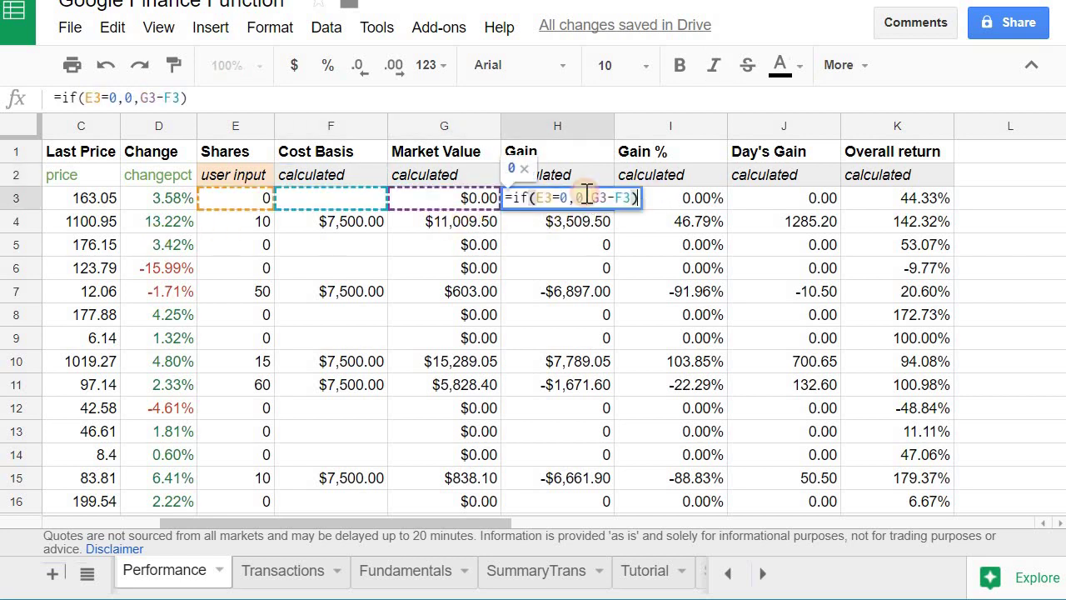
key(Escape)
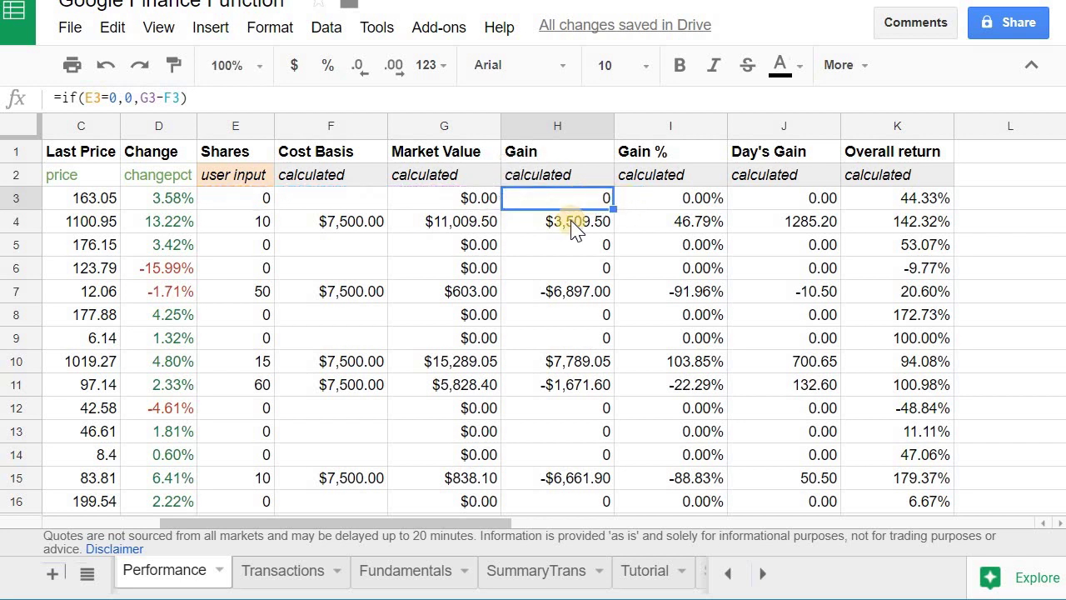
click(572, 223)
double_click(571, 223)
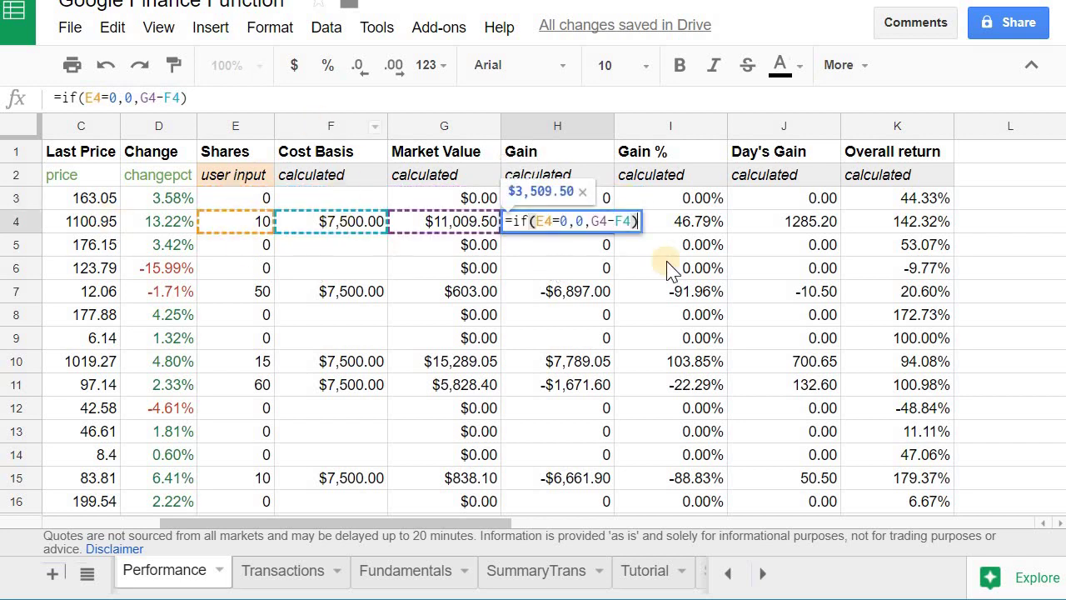
key(Escape)
- Inspect the Gain % formula in I4 and the Day's Gain formula in J4 on the Performance sheet
double_click(707, 223)
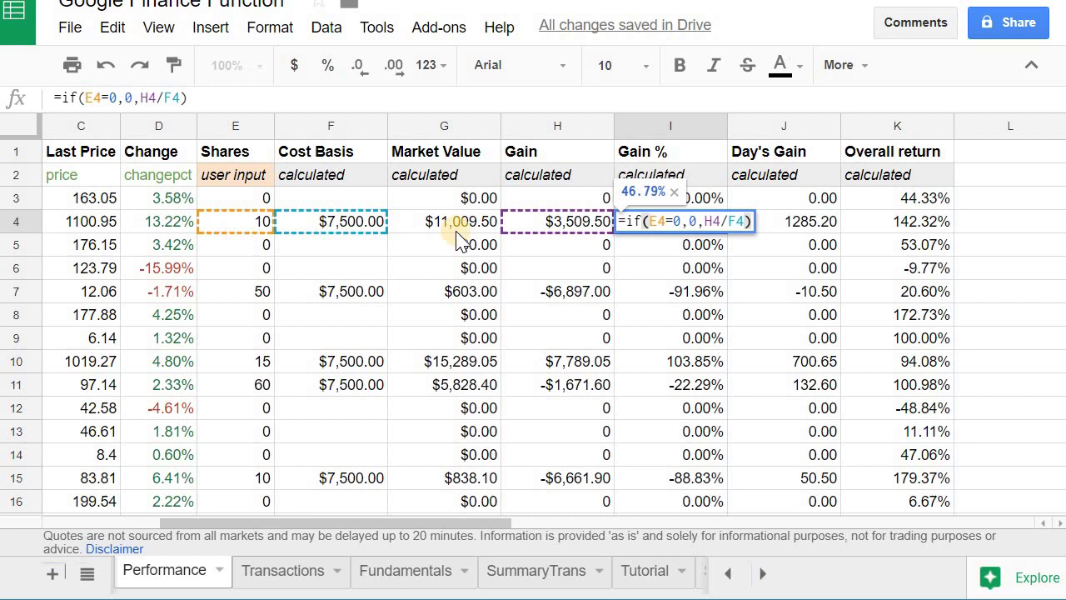
key(Escape)
click(783, 224)
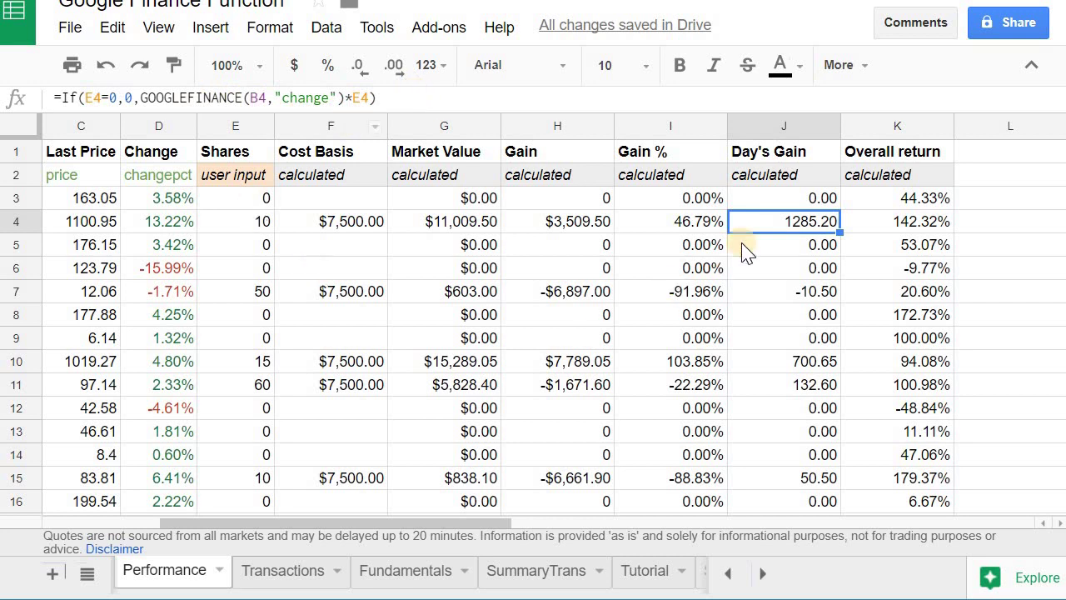
- Inspect the cells referenced by the Day's Gain formula in J4 and the Overall return formula in K4, leaving both unedited
double_click(820, 227)
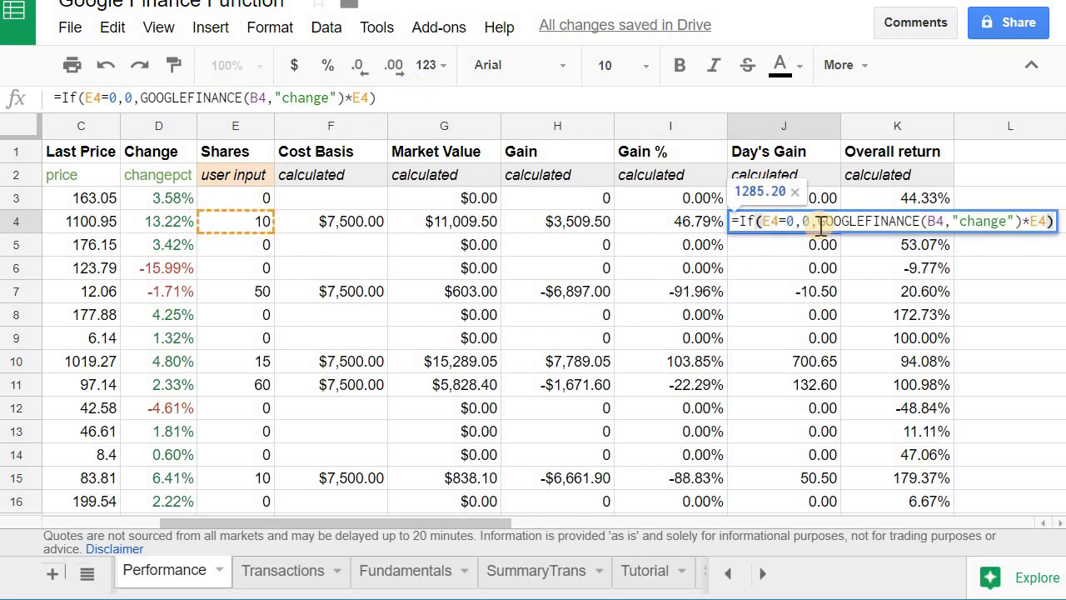
key(Escape)
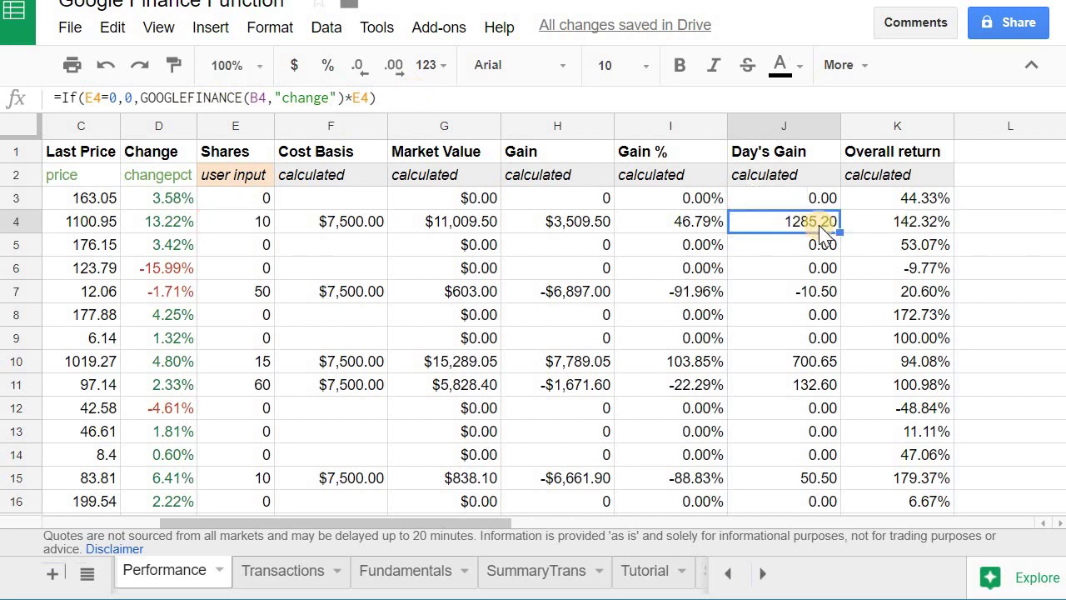
click(923, 230)
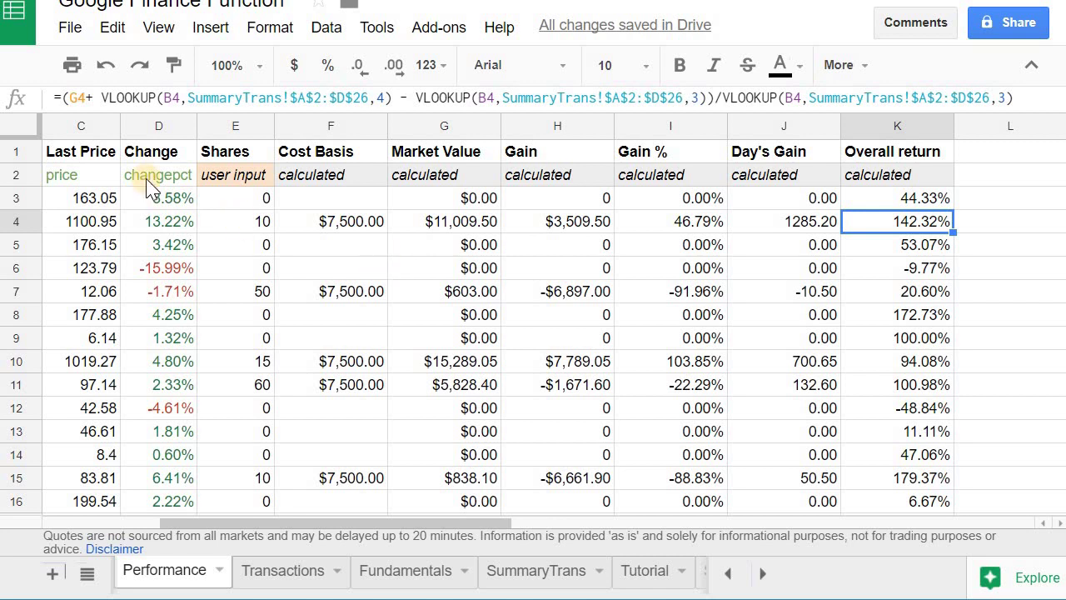
triple_click(929, 225)
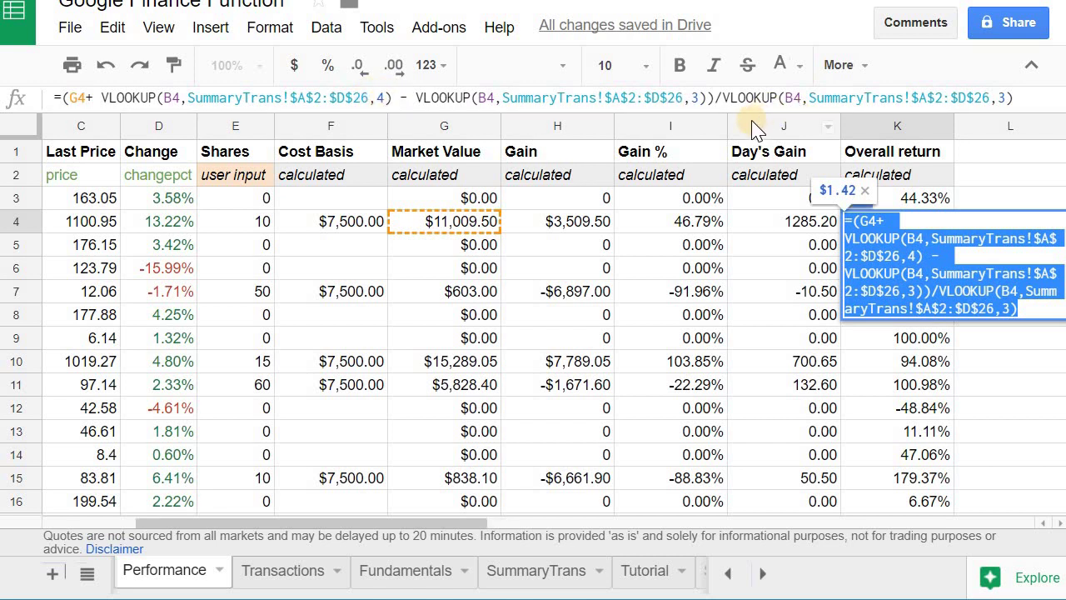
key(Escape)
- Check the sum Q.CashOut and sum Q.CashIn headers and AAPL values on the SummaryTrans sheet, and return to the Performance sheet
click(550, 575)
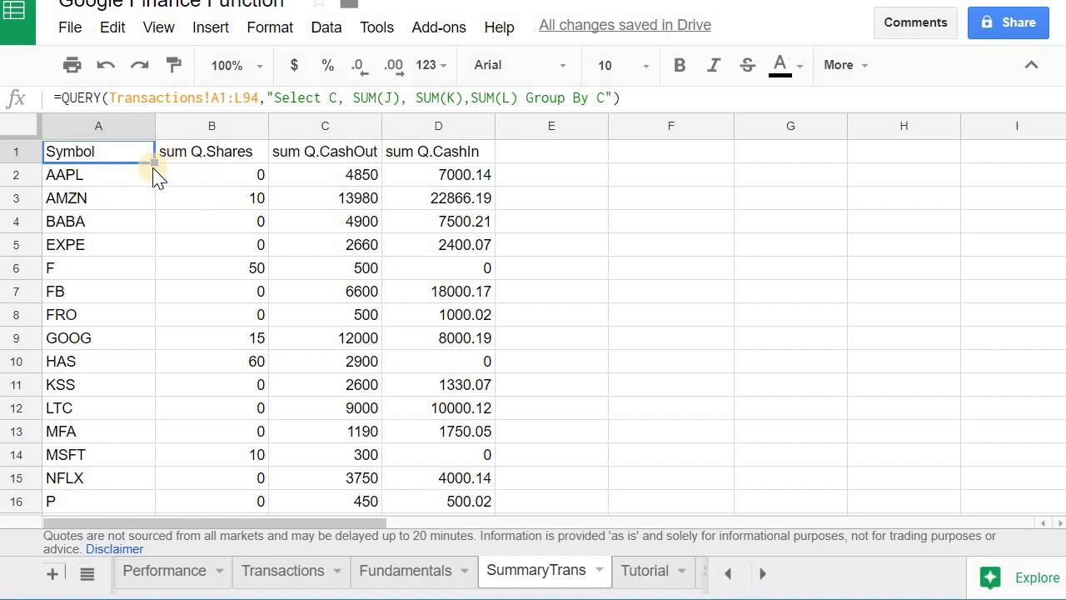
click(368, 154)
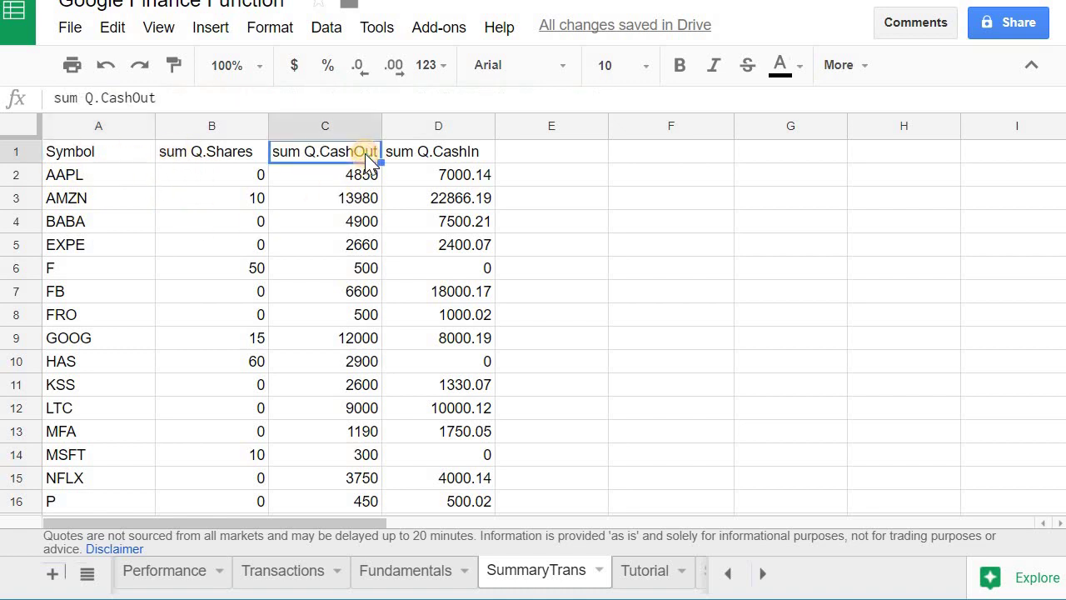
click(446, 152)
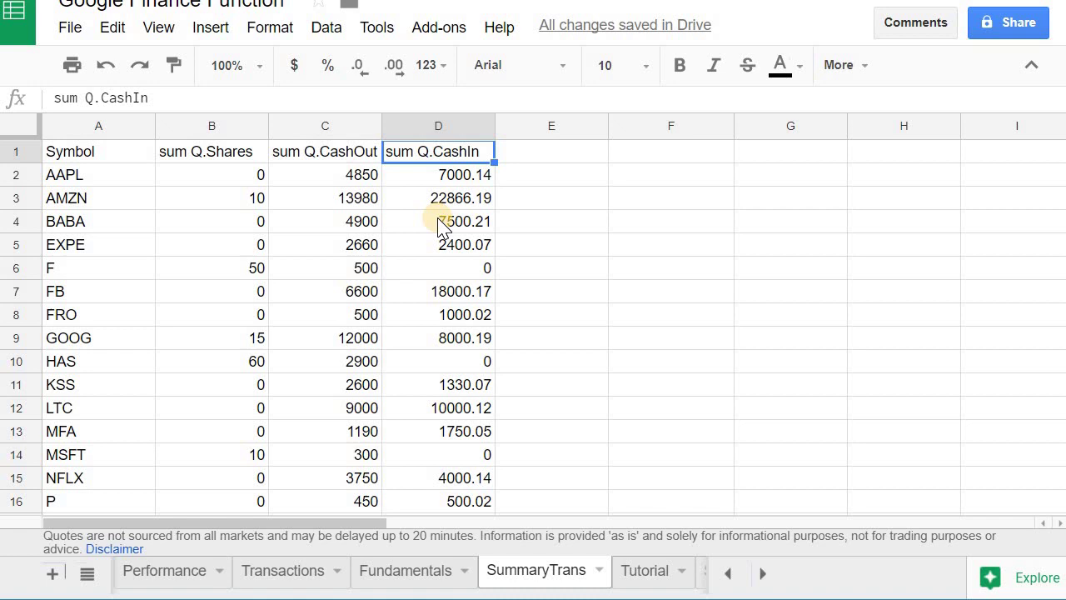
click(367, 176)
click(446, 175)
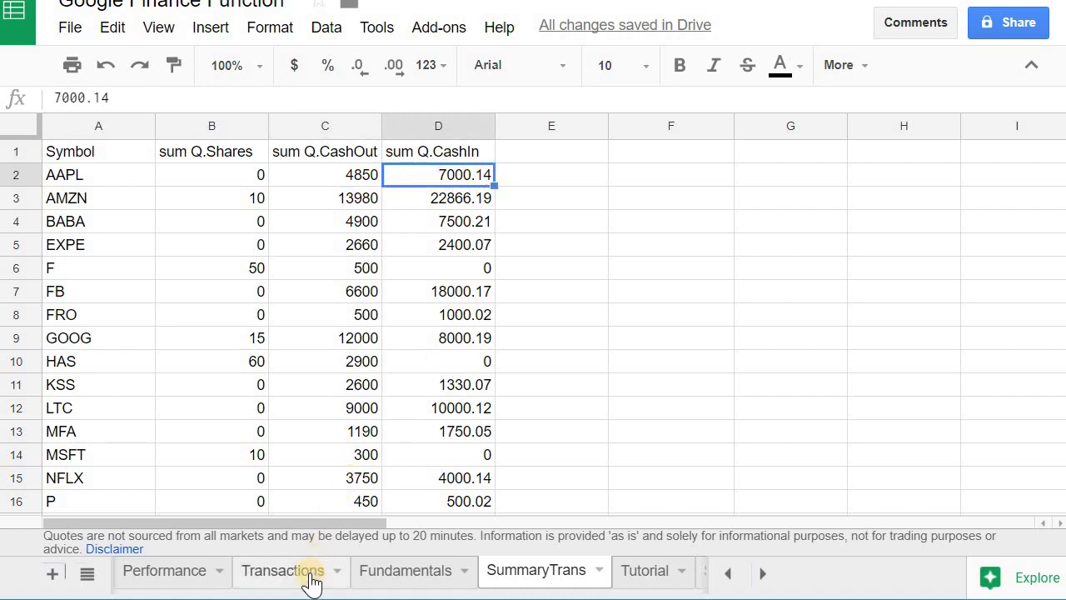
click(198, 574)
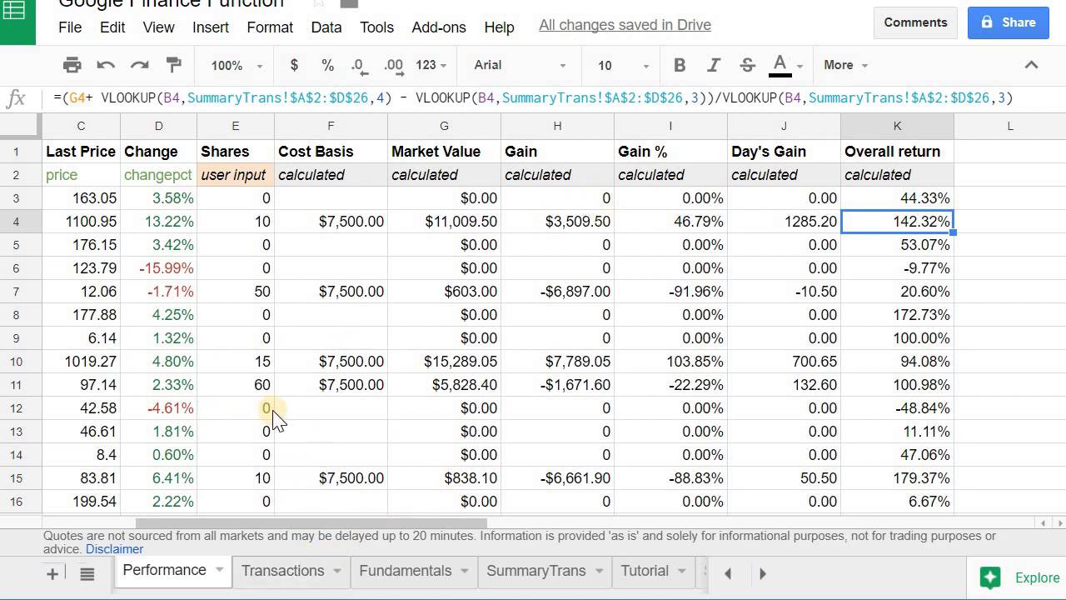
- Review the Fundamentals sheet and the Day's Gain column with its VLOOKUP formula on the Overview sheet
click(394, 583)
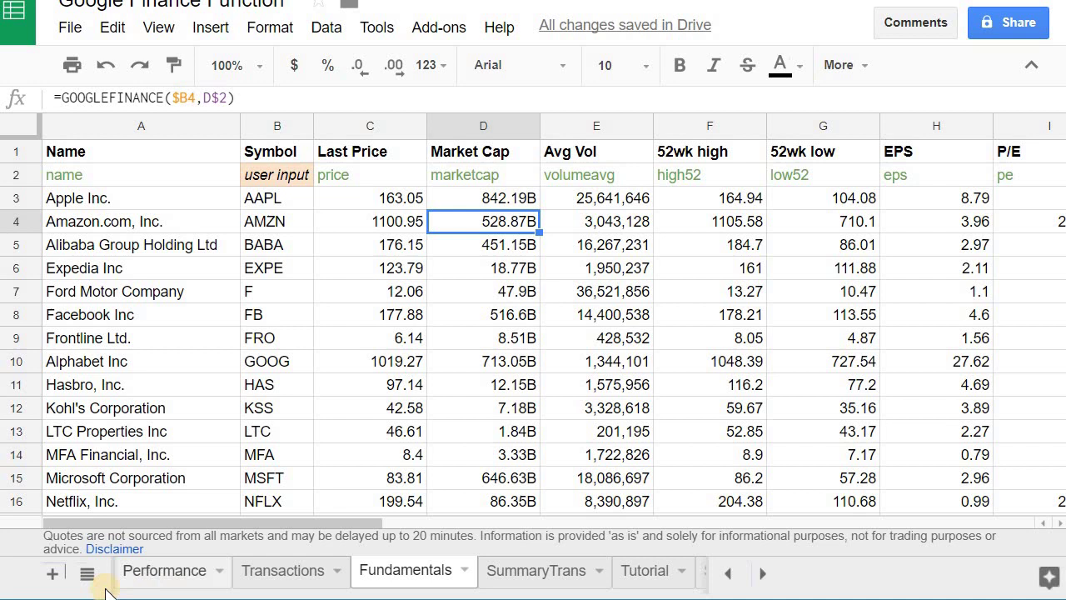
click(727, 573)
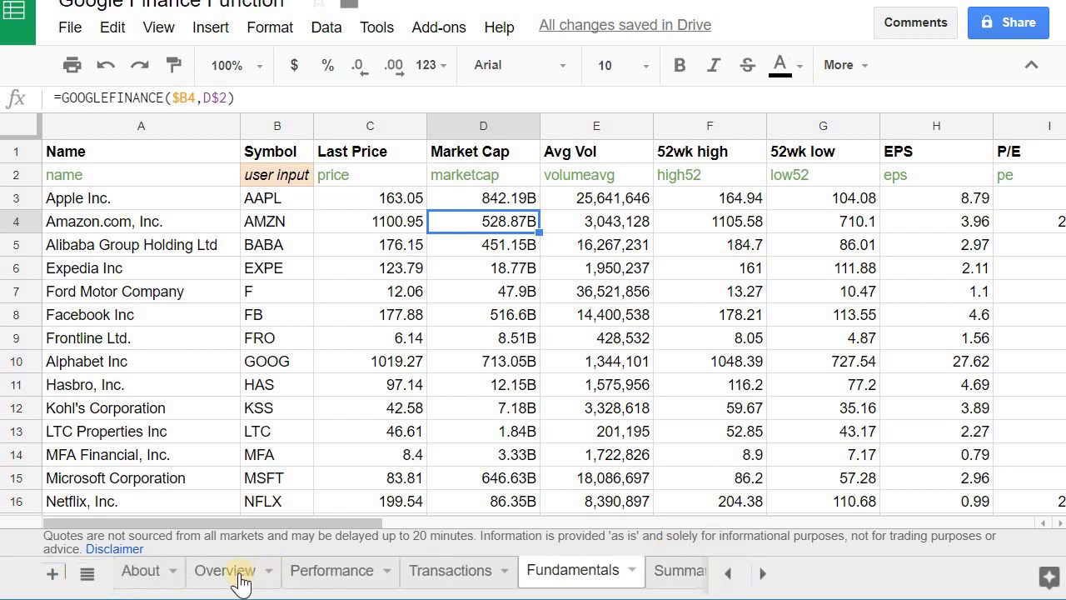
click(225, 572)
drag(361, 522, 447, 508)
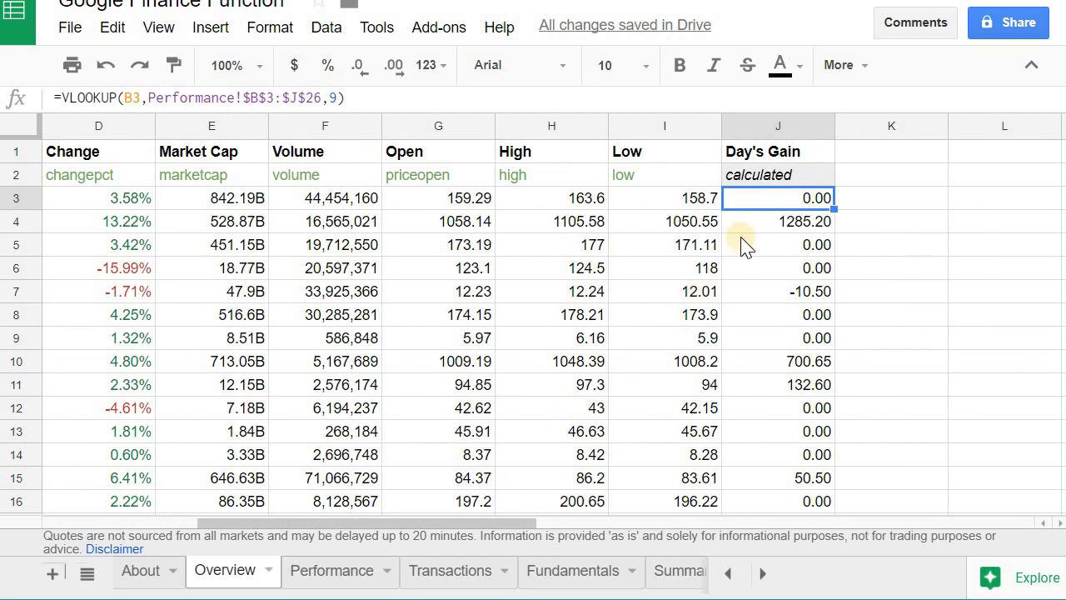
- Inspect the Day's Gain formula in J3 and the Overall return formula in K3 on the Performance sheet
click(330, 572)
click(767, 202)
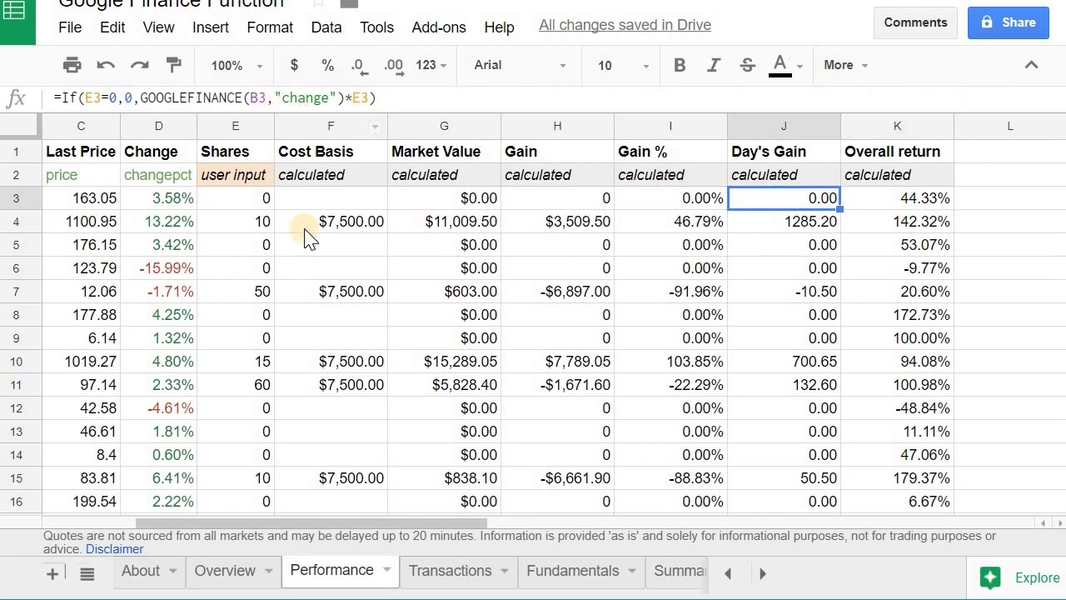
click(924, 202)
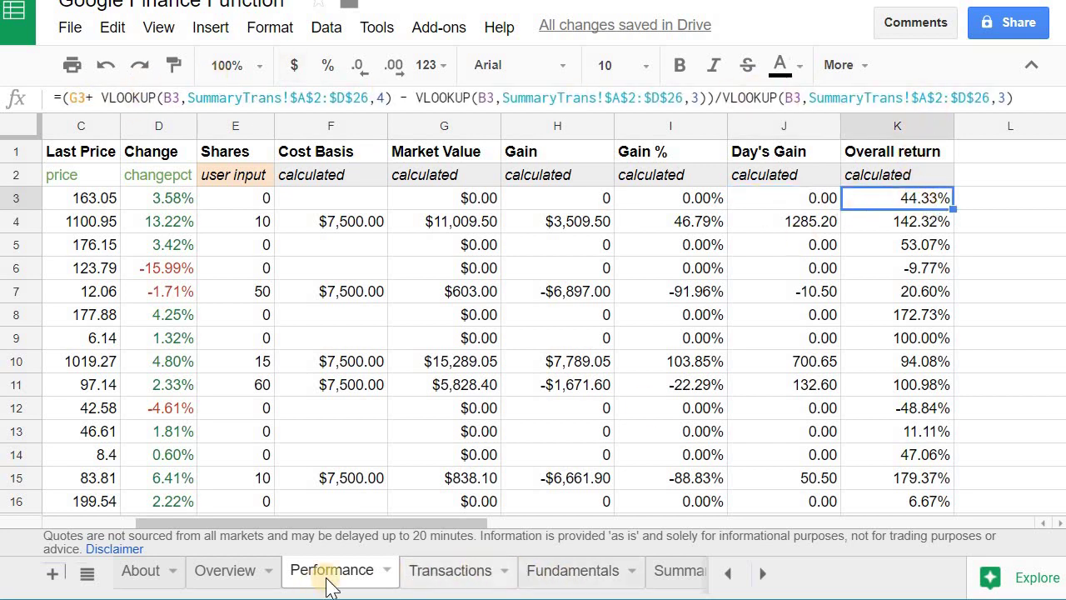
- Review the QUERY formula in A1 of the SummaryTrans sheet and go back to the Performance sheet
click(666, 573)
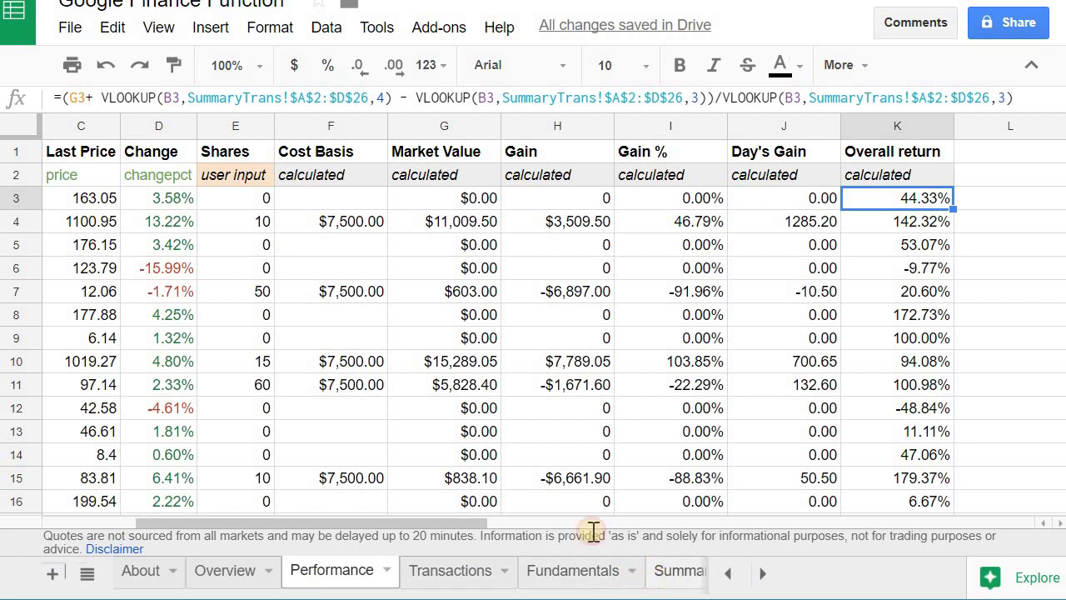
click(115, 162)
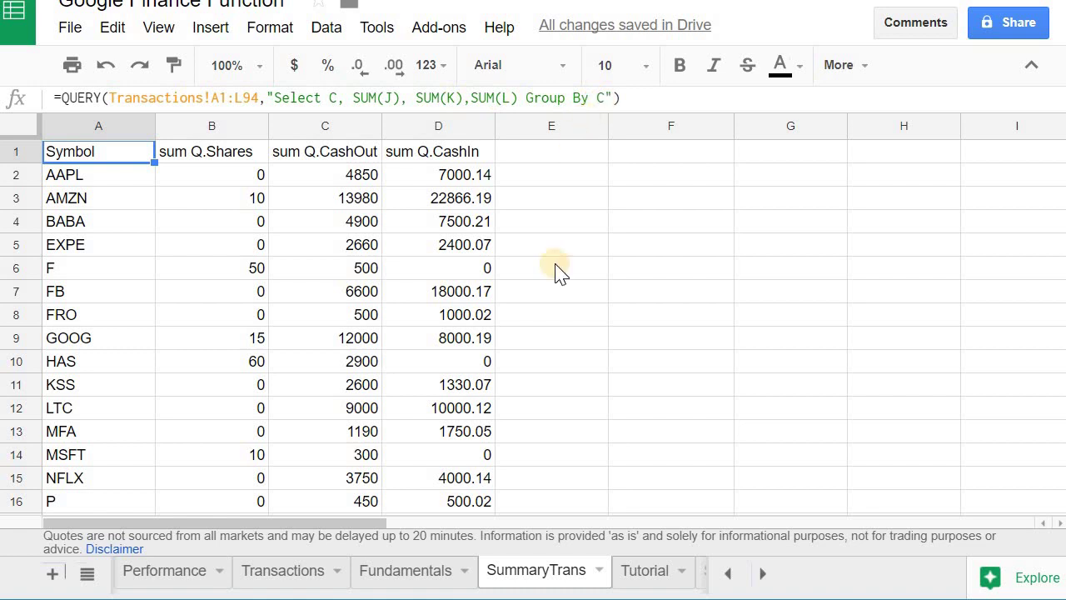
click(167, 577)
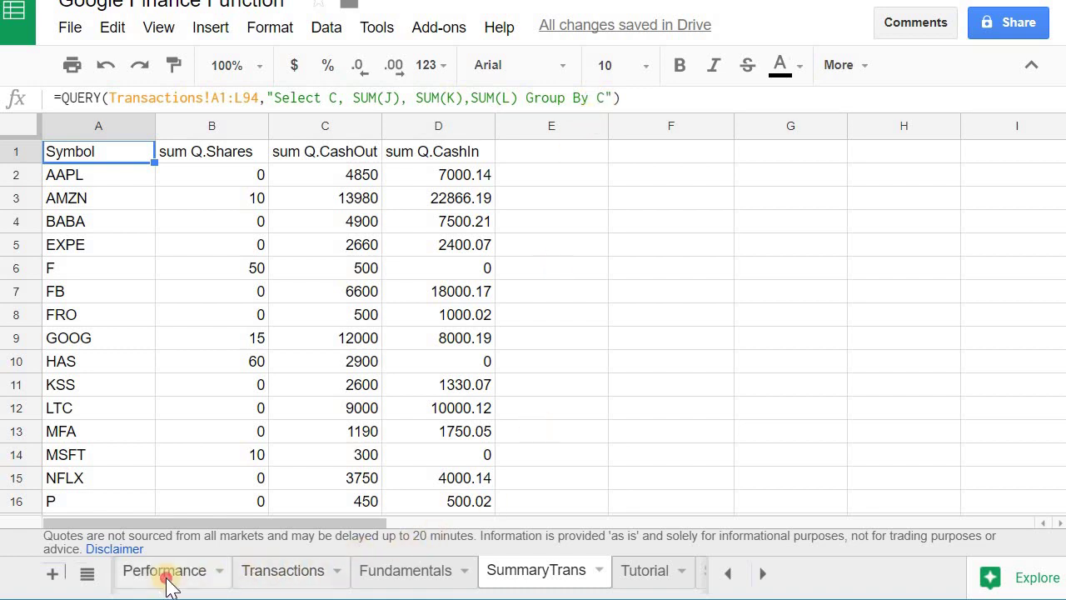